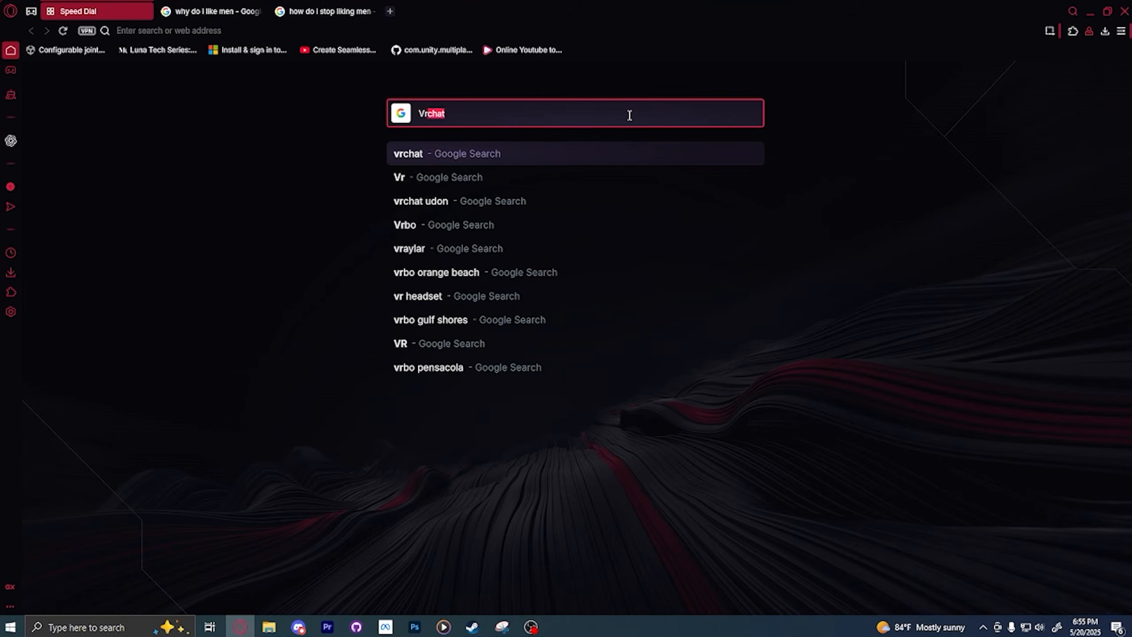
Step: Open the VRChat website, log in to the account and go to its home page
text(chat)
key(Return)
click(189, 200)
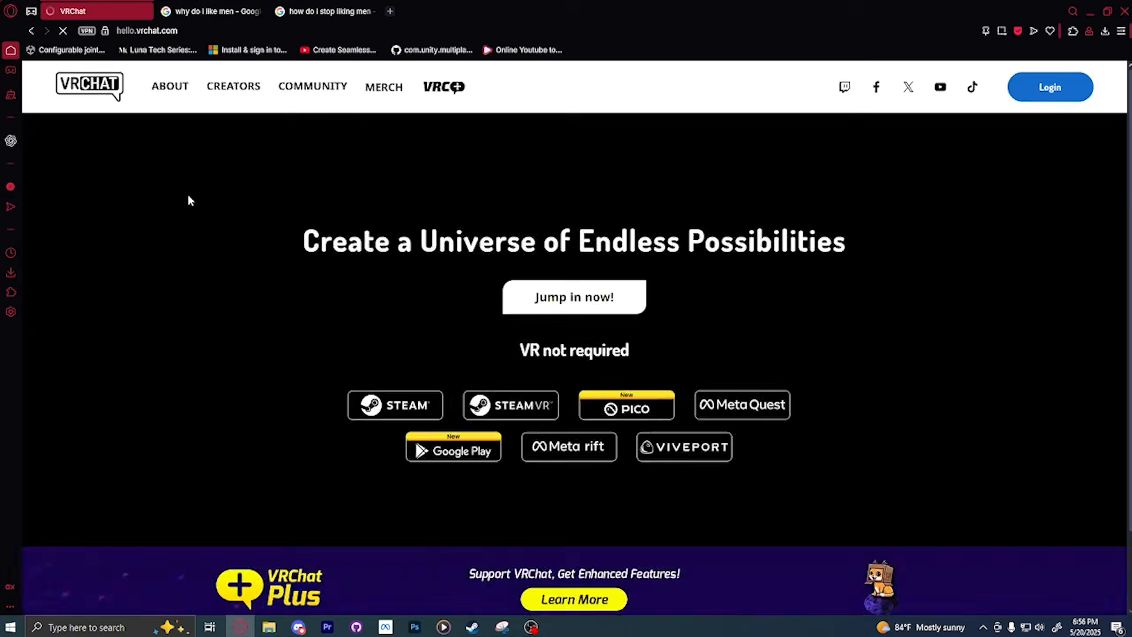
click(1052, 86)
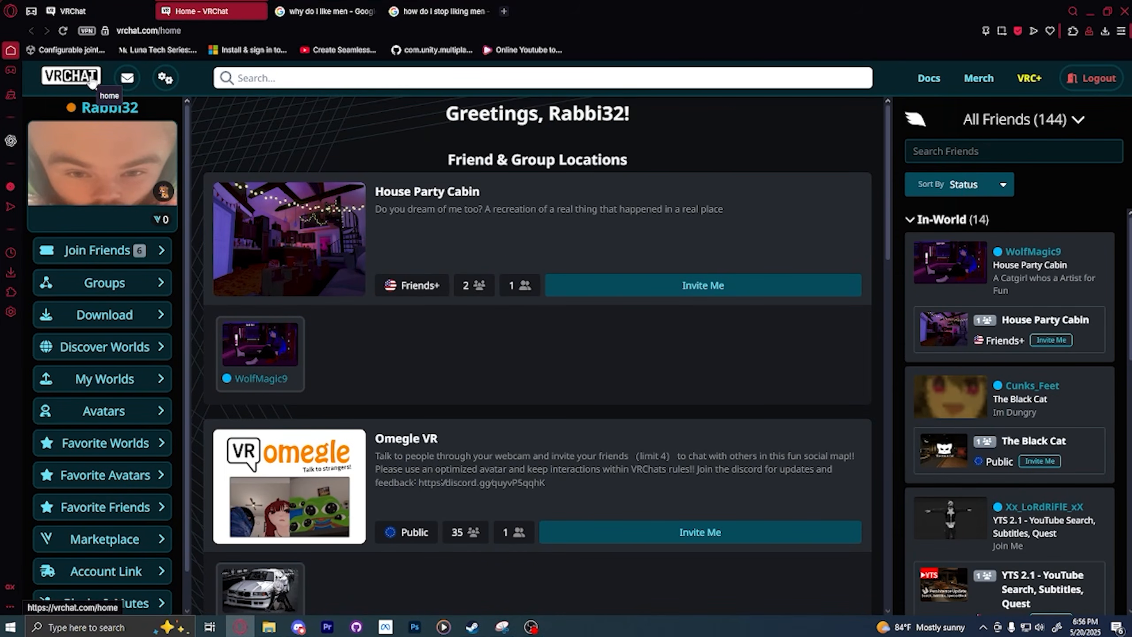
click(92, 84)
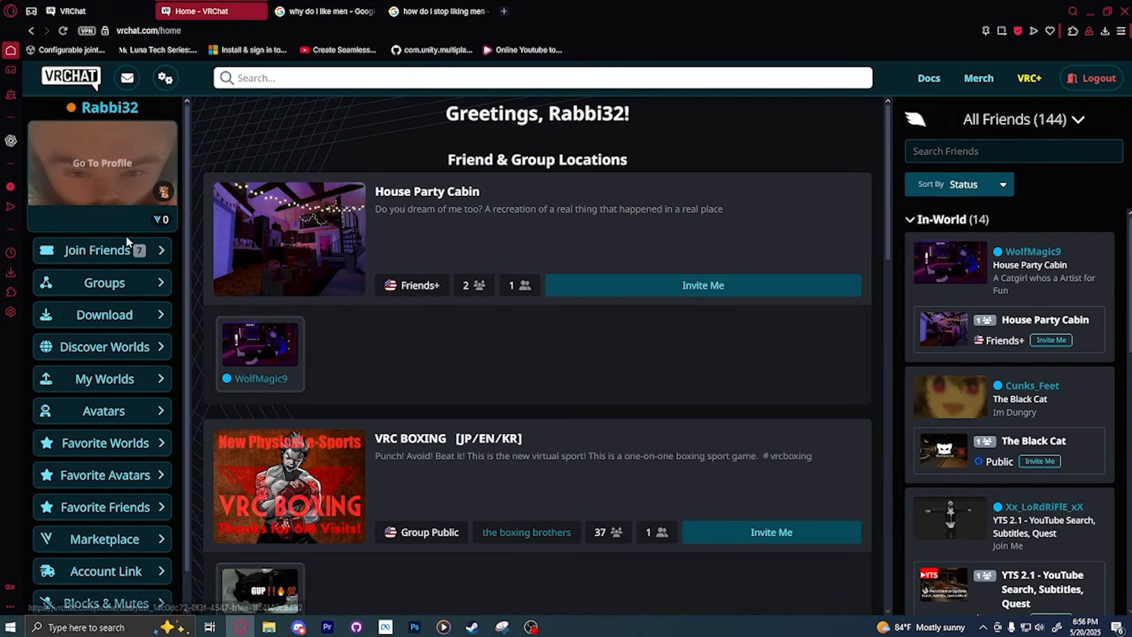
Step: Download the VRChat Creator Companion 2.4.2 installer to the Downloads folder and install it for the current user only
click(155, 315)
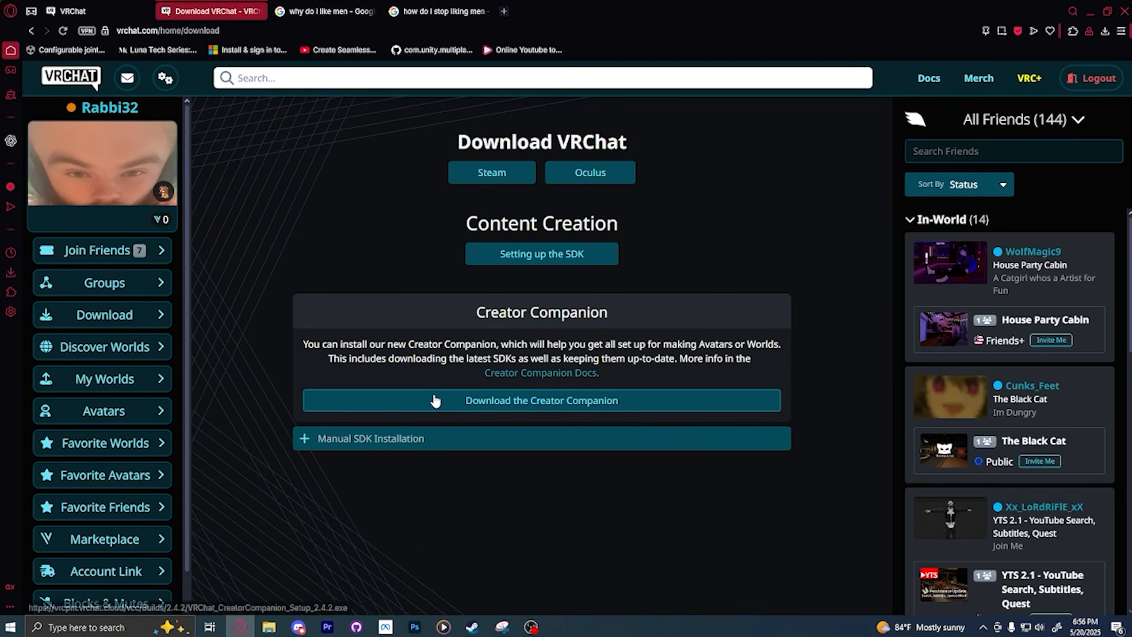
click(561, 402)
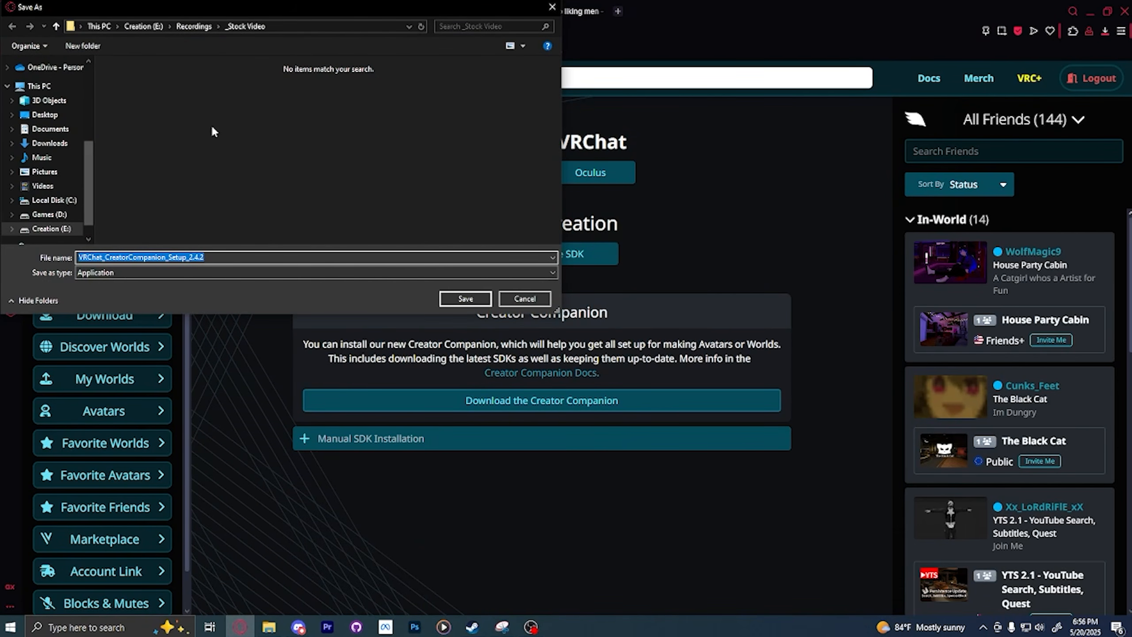
click(49, 143)
click(454, 300)
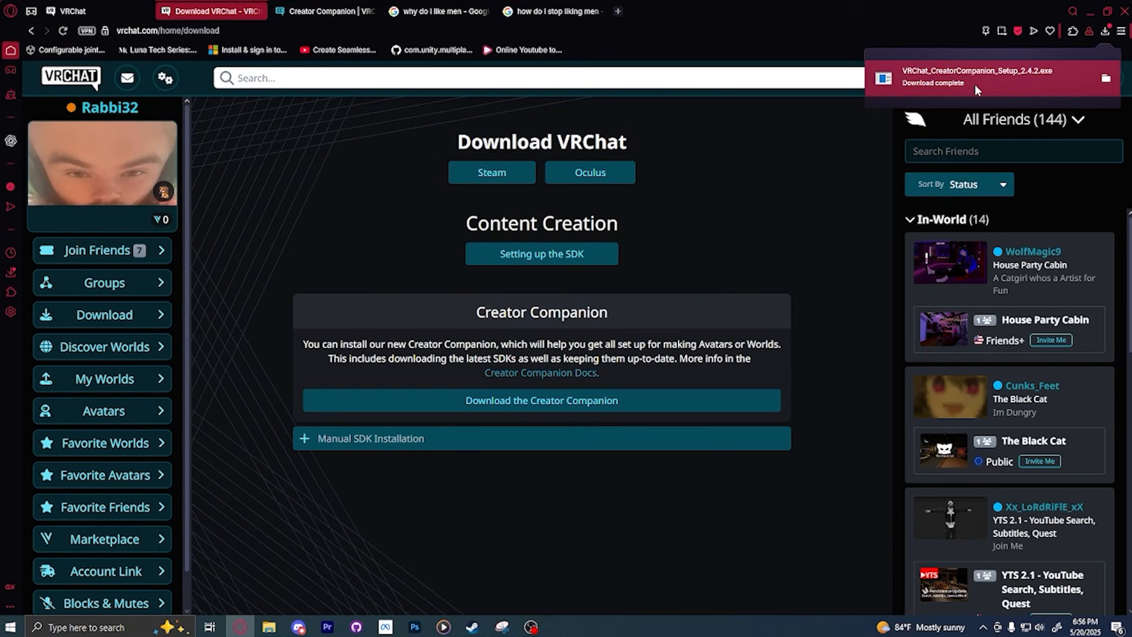
click(868, 71)
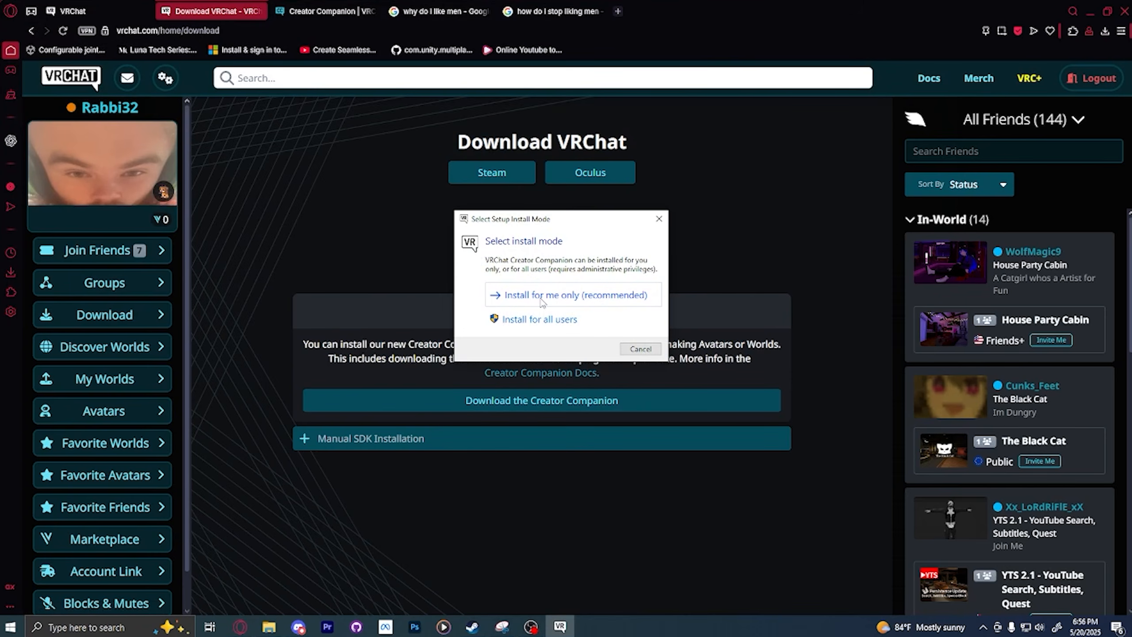
click(542, 300)
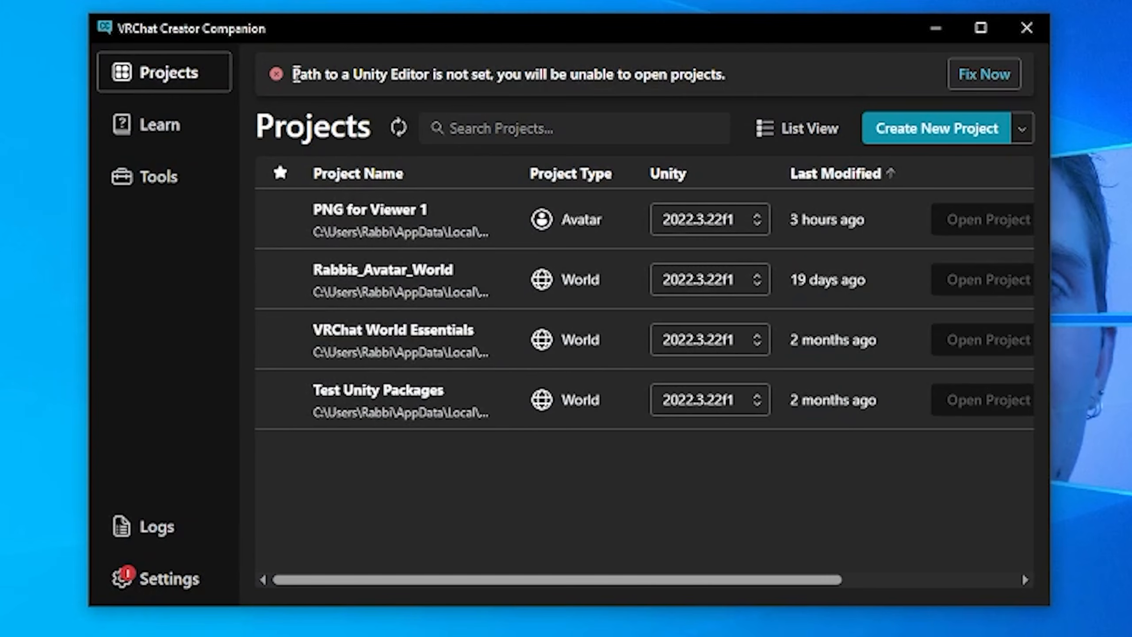
Step: Open the Creator Companion's Unity Editors settings and start the guided installation of the recommended Unity version
drag(295, 75, 630, 73)
click(630, 73)
click(189, 119)
click(191, 88)
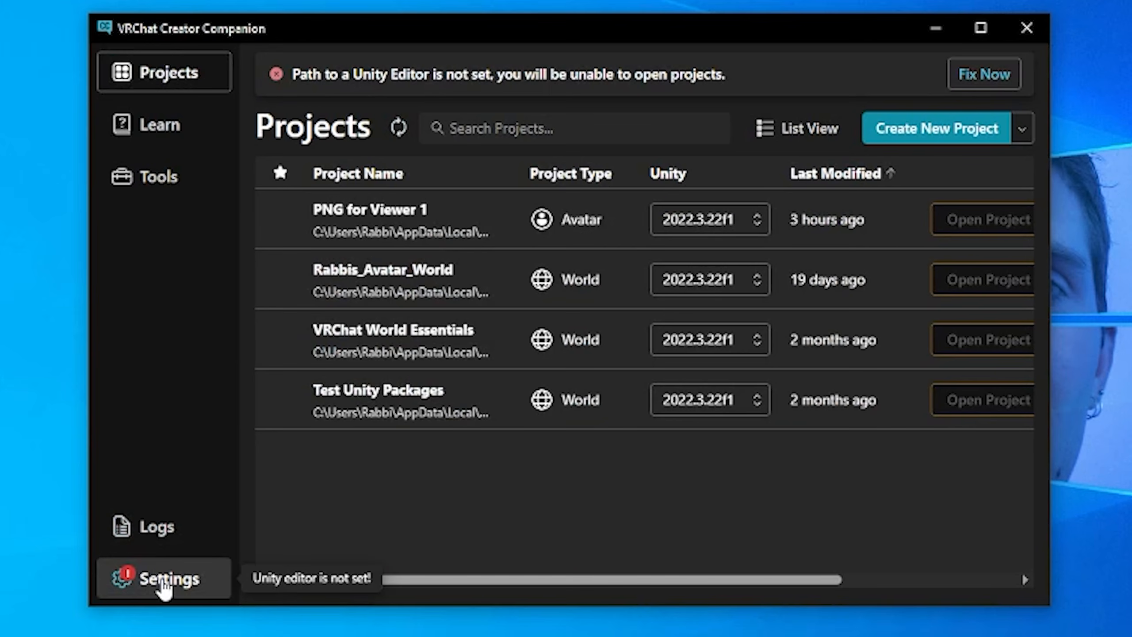
click(162, 582)
scroll(541, 267, down, 2)
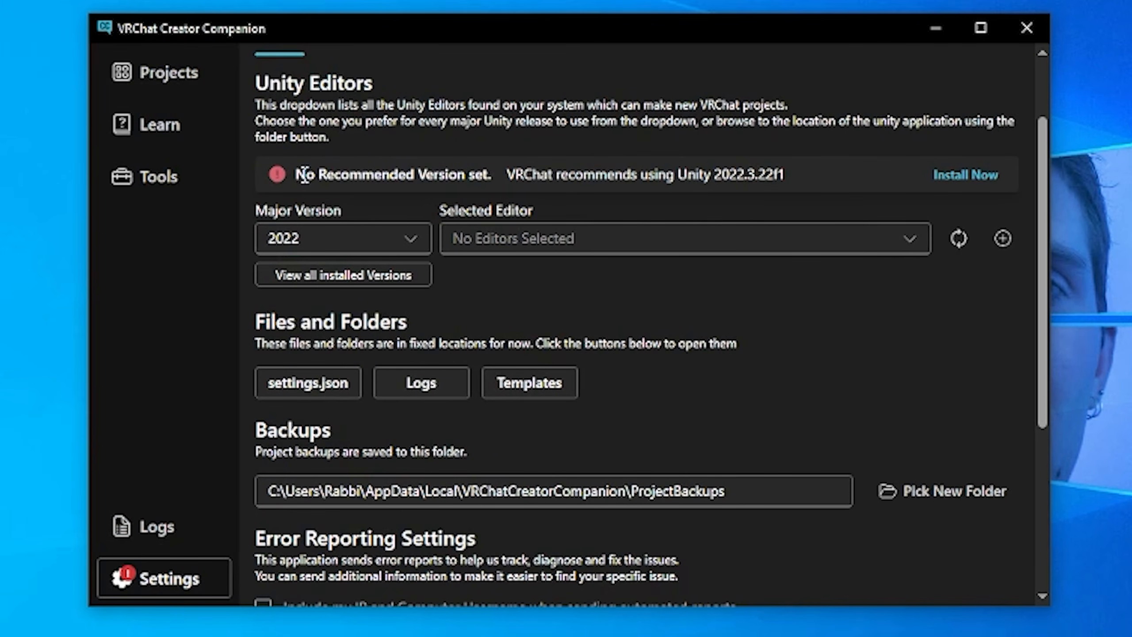
drag(295, 174, 796, 179)
scroll(807, 178, up, 2)
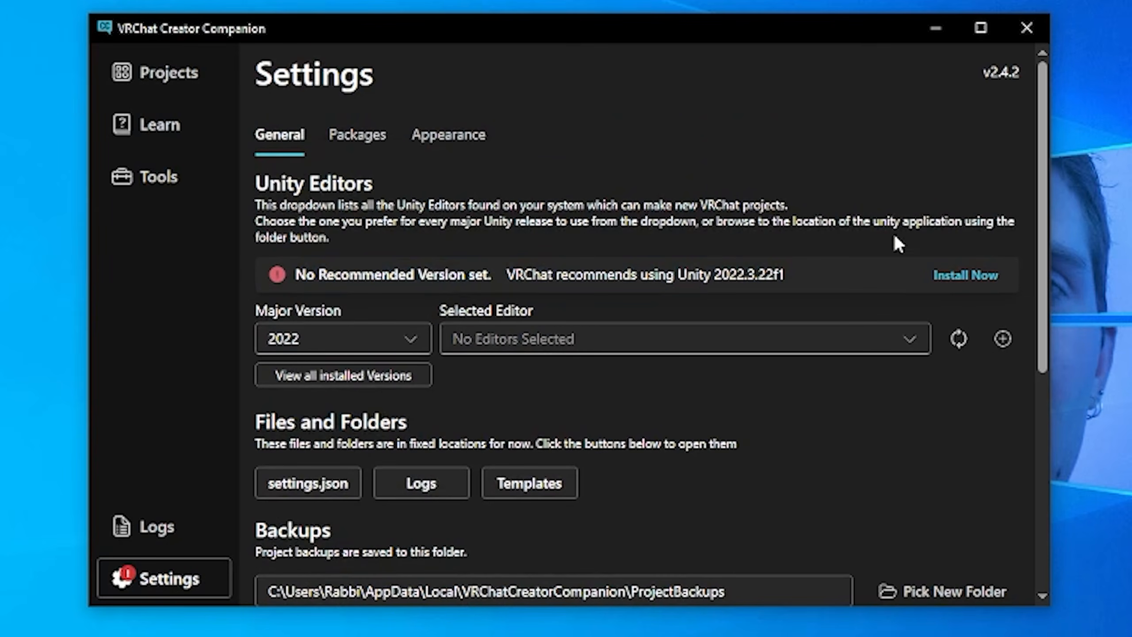
click(964, 275)
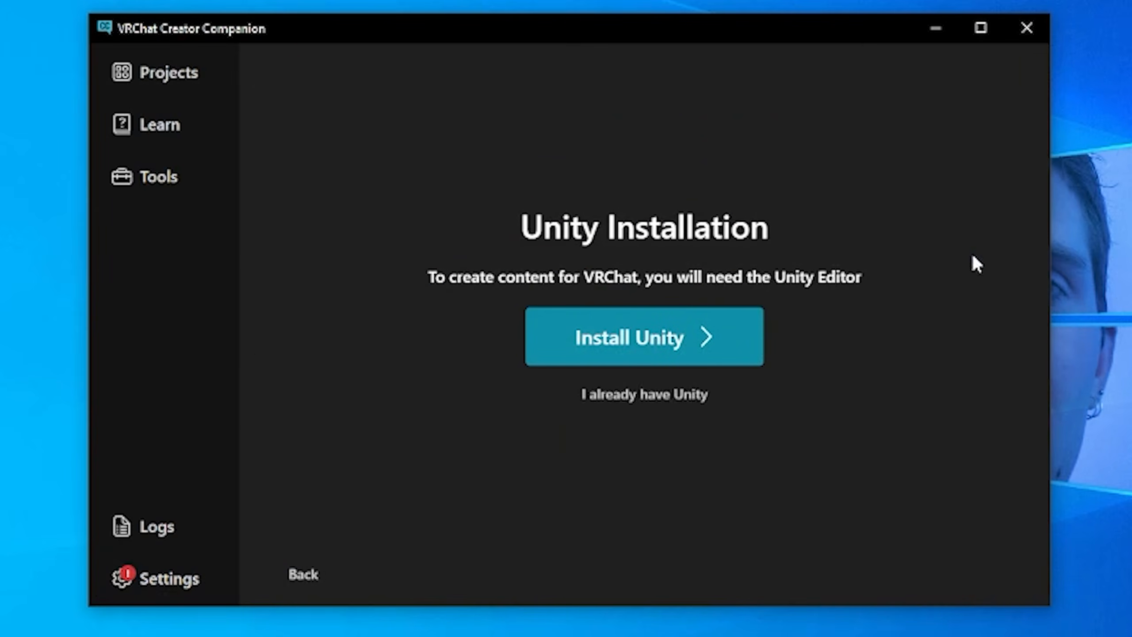
click(679, 335)
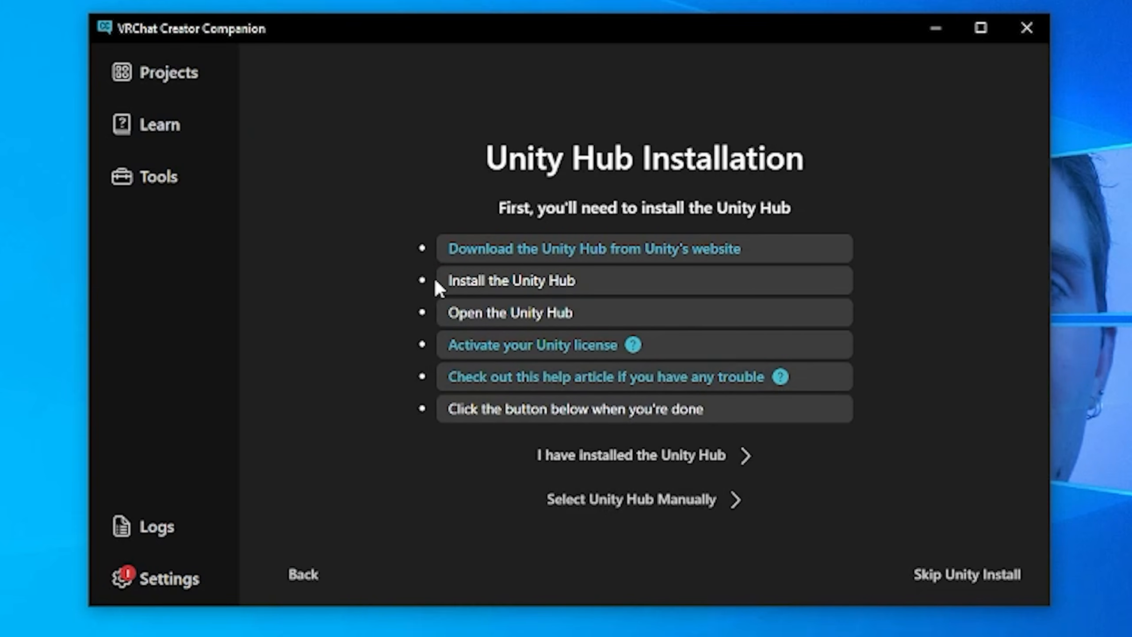
Step: Download UnityHubSetup from Unity's website to the Downloads folder, run it and accept the license agreement
click(651, 250)
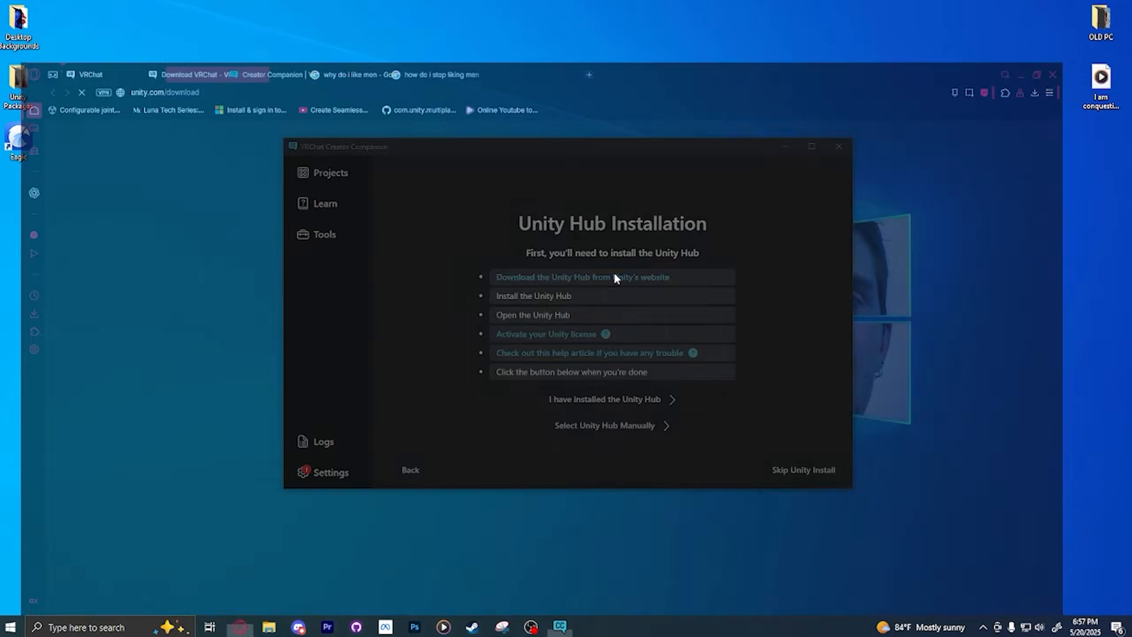
scroll(281, 265, down, 1)
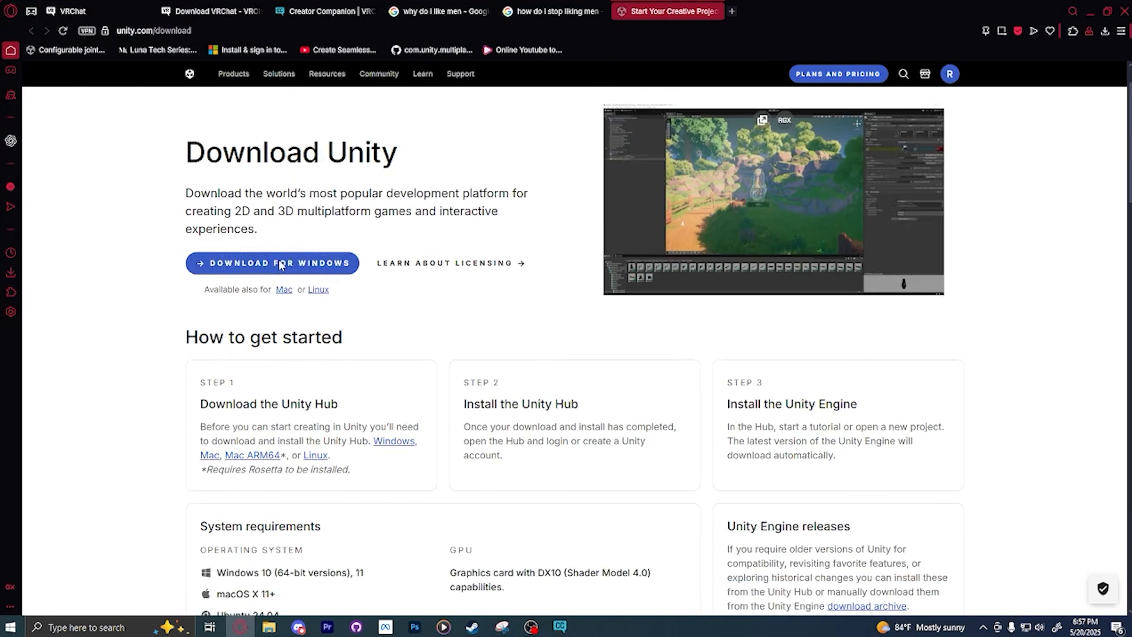
click(281, 265)
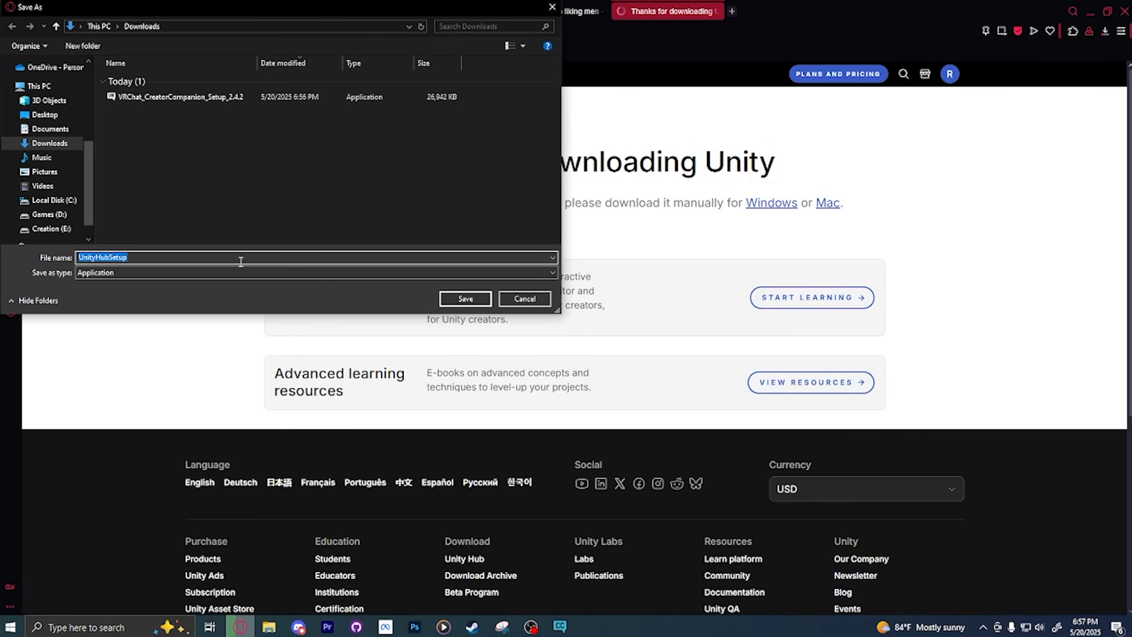
key(Return)
click(1027, 77)
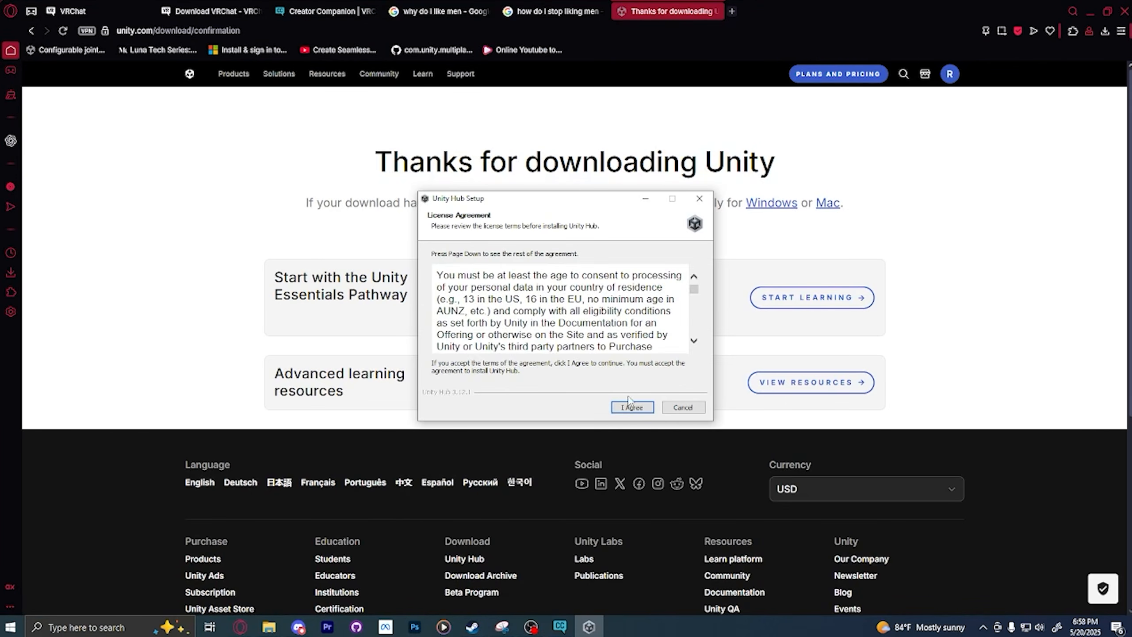
click(632, 411)
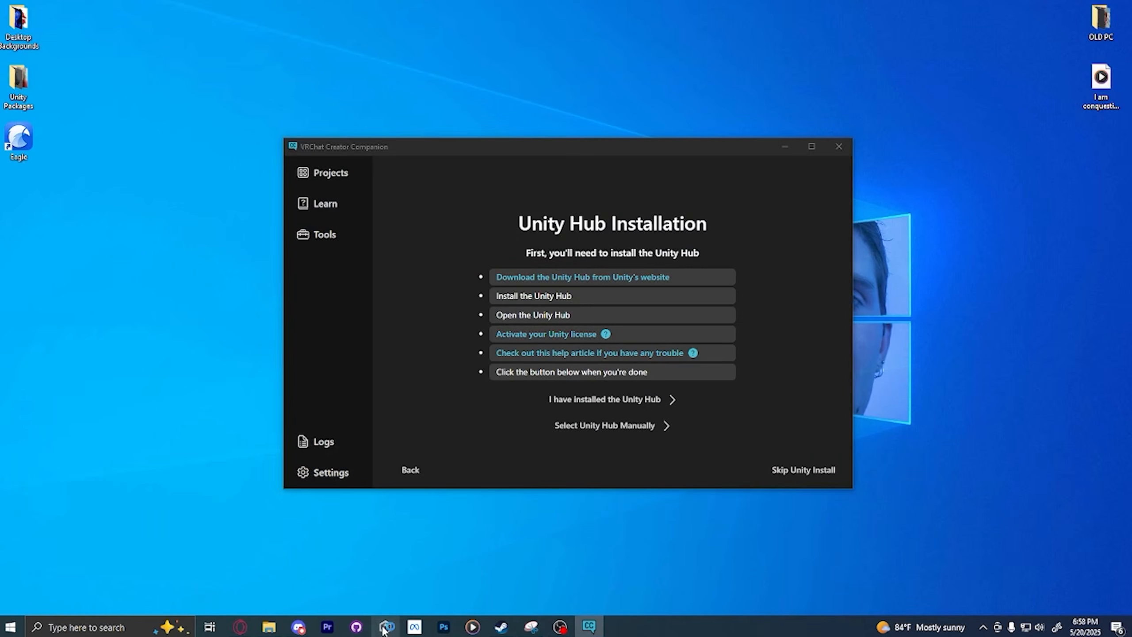
Step: Arrange the Creator Companion and Unity Hub windows next to each other and view the options for adding a new Unity license
drag(548, 151, 650, 196)
drag(655, 150, 410, 83)
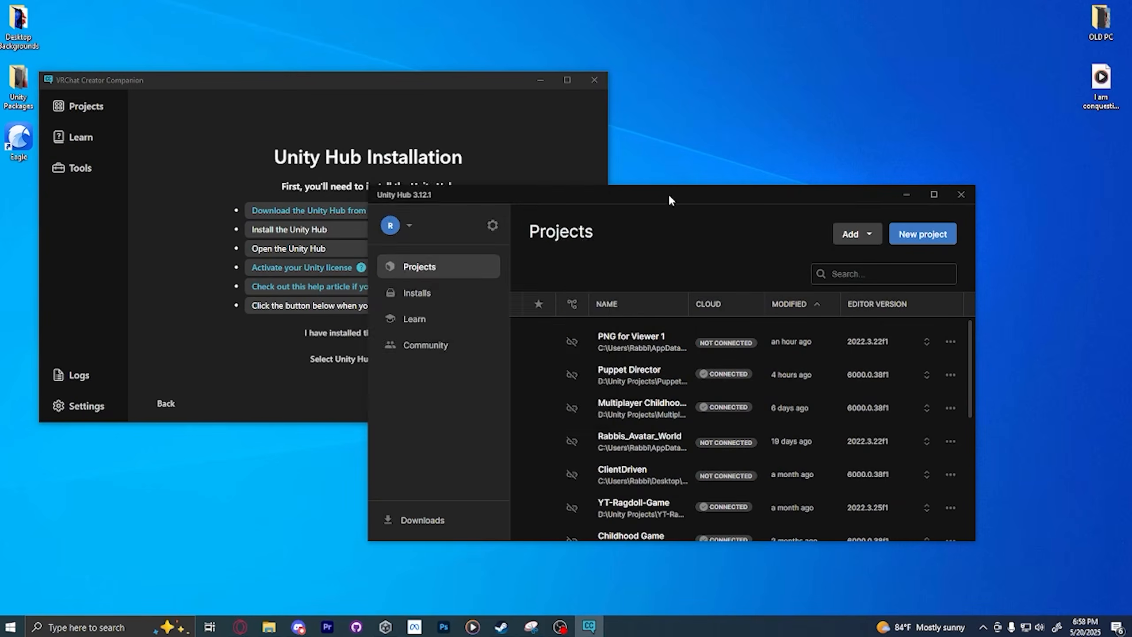
drag(668, 193, 679, 142)
click(429, 174)
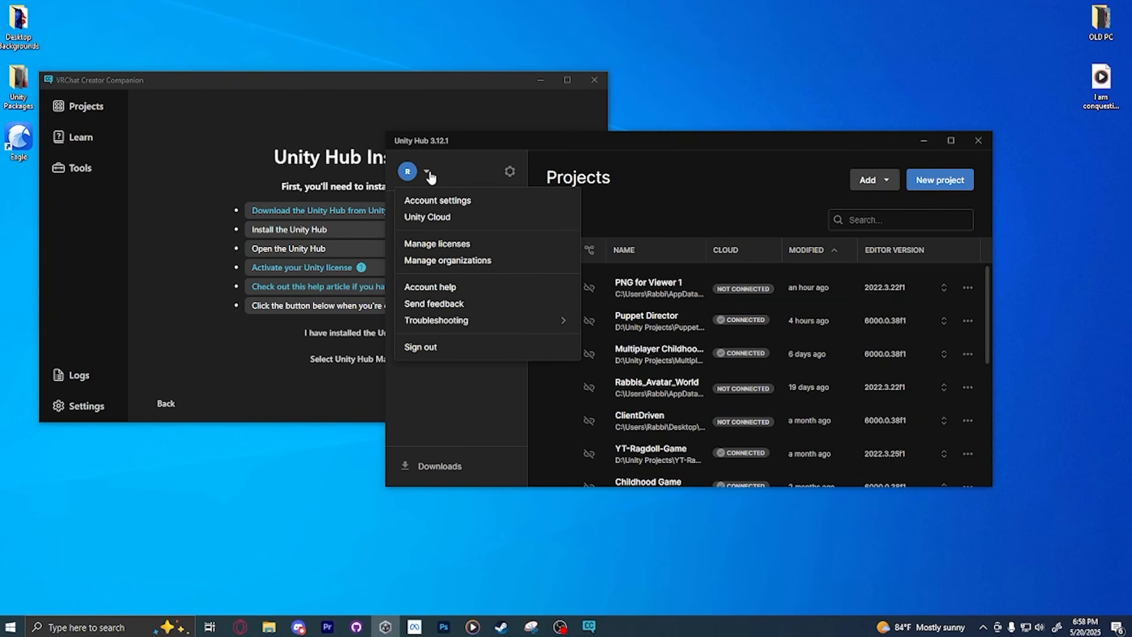
click(440, 244)
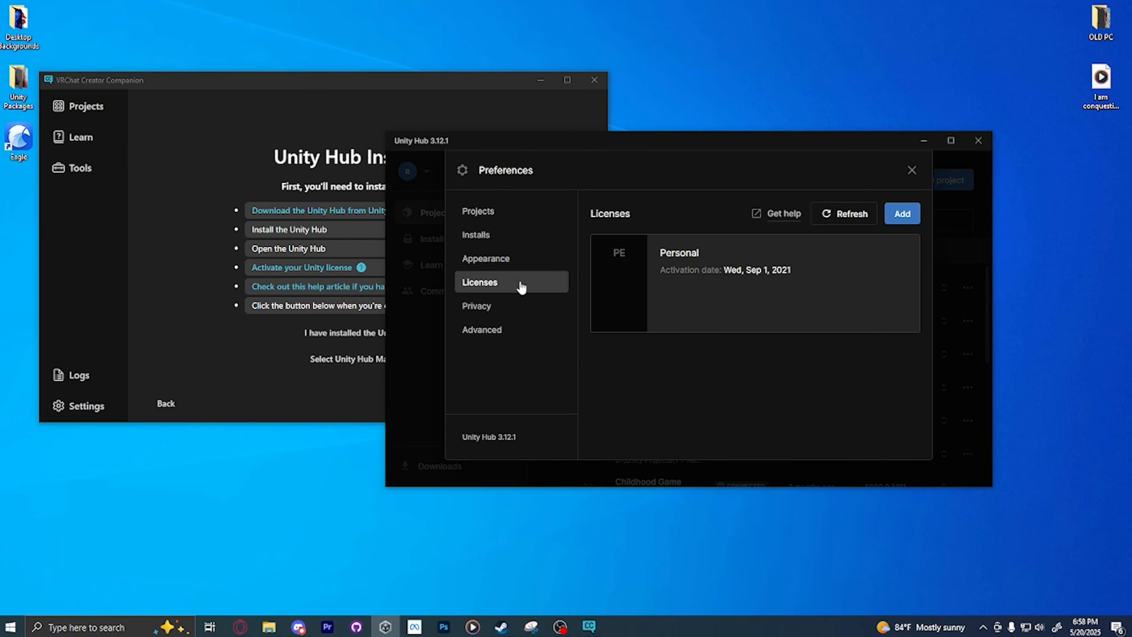
click(903, 215)
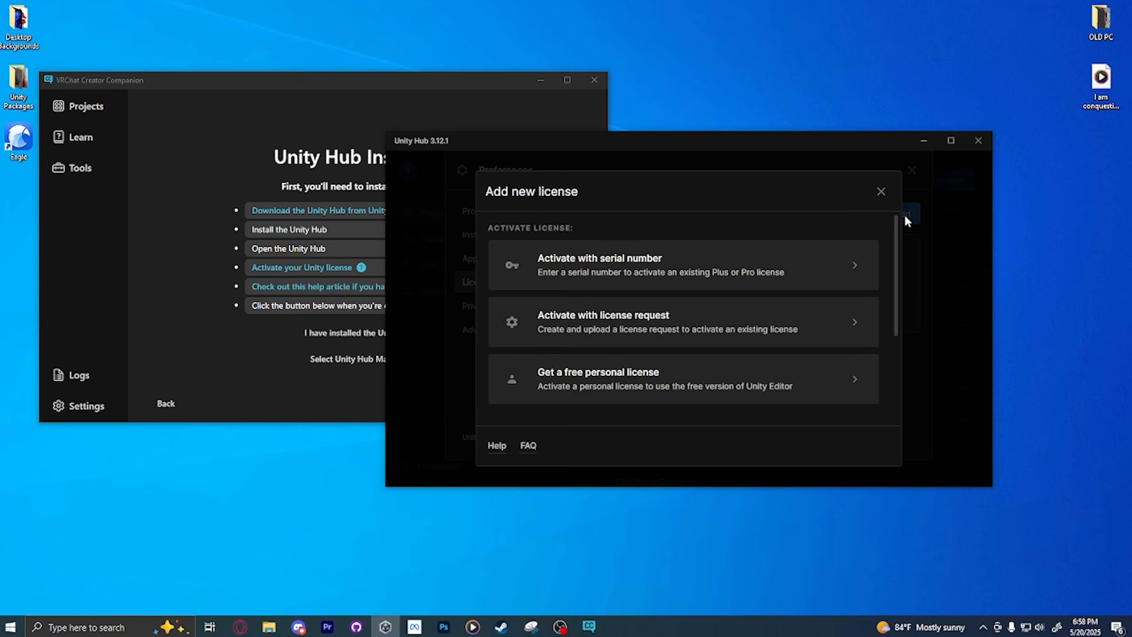
scroll(537, 357, down, 2)
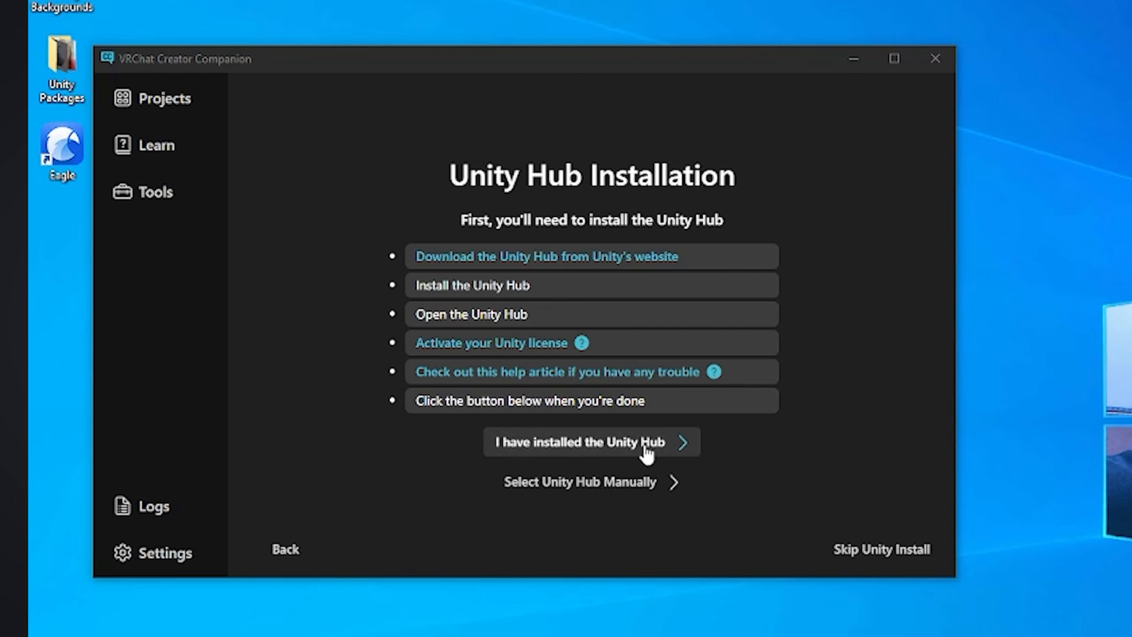
Step: Confirm that Unity Hub is installed, install Unity 2022.3.22f1 through the Creator Companion and finish the setup
click(649, 443)
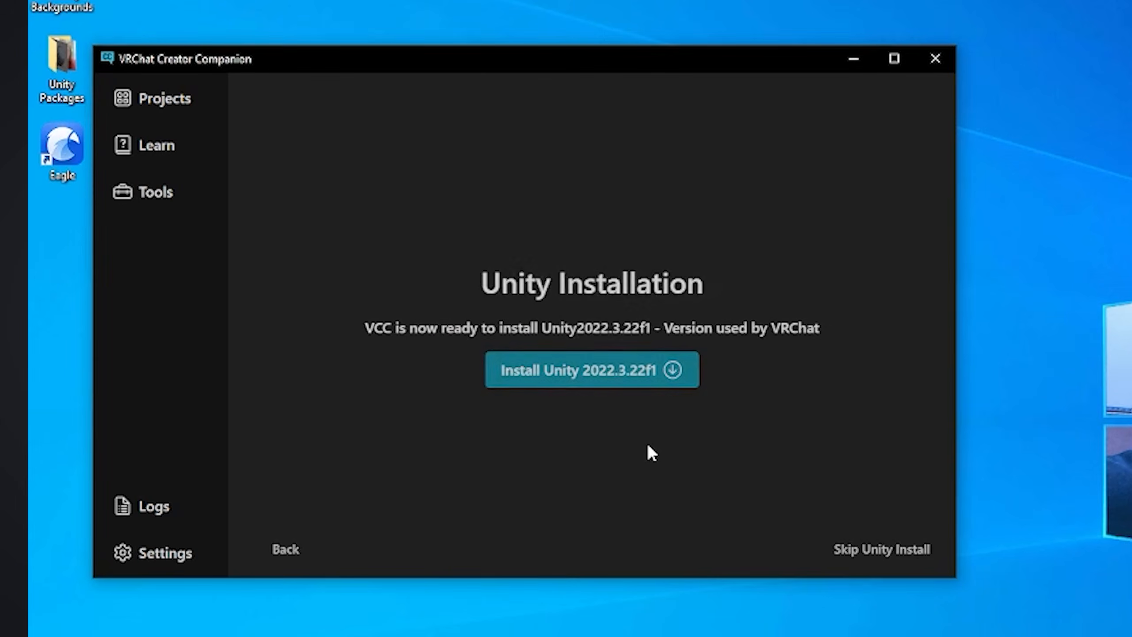
click(531, 377)
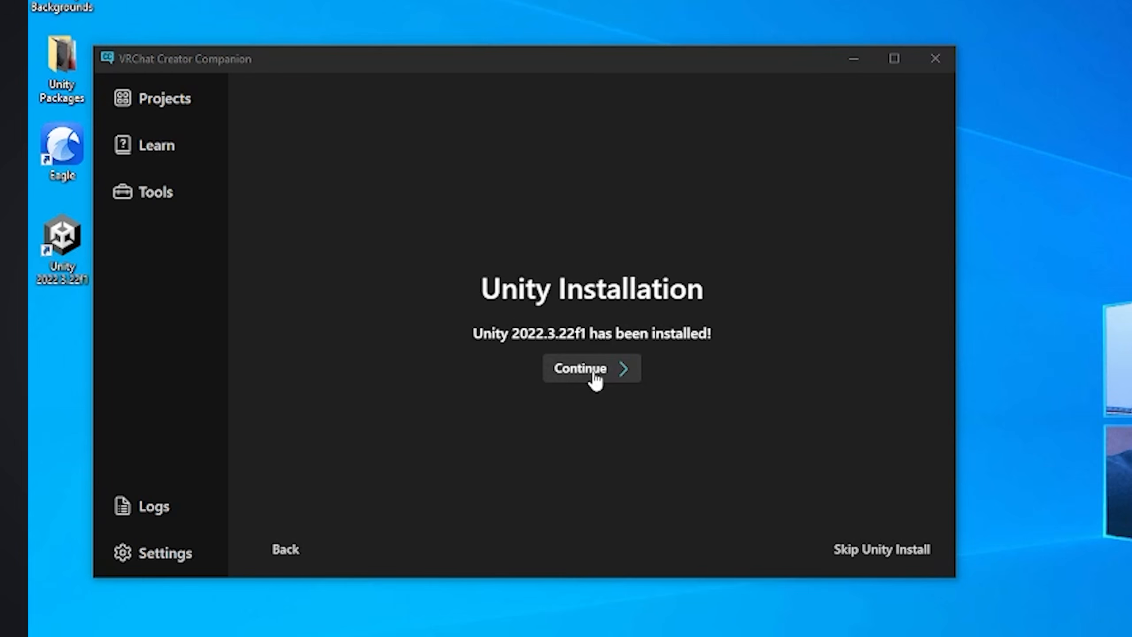
click(596, 374)
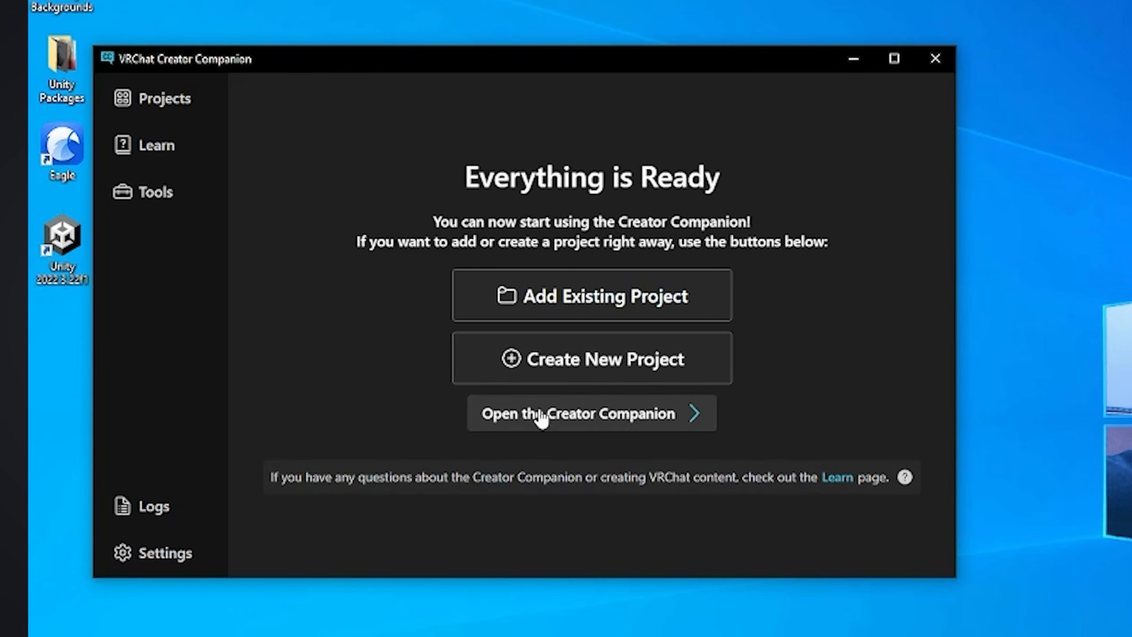
click(499, 420)
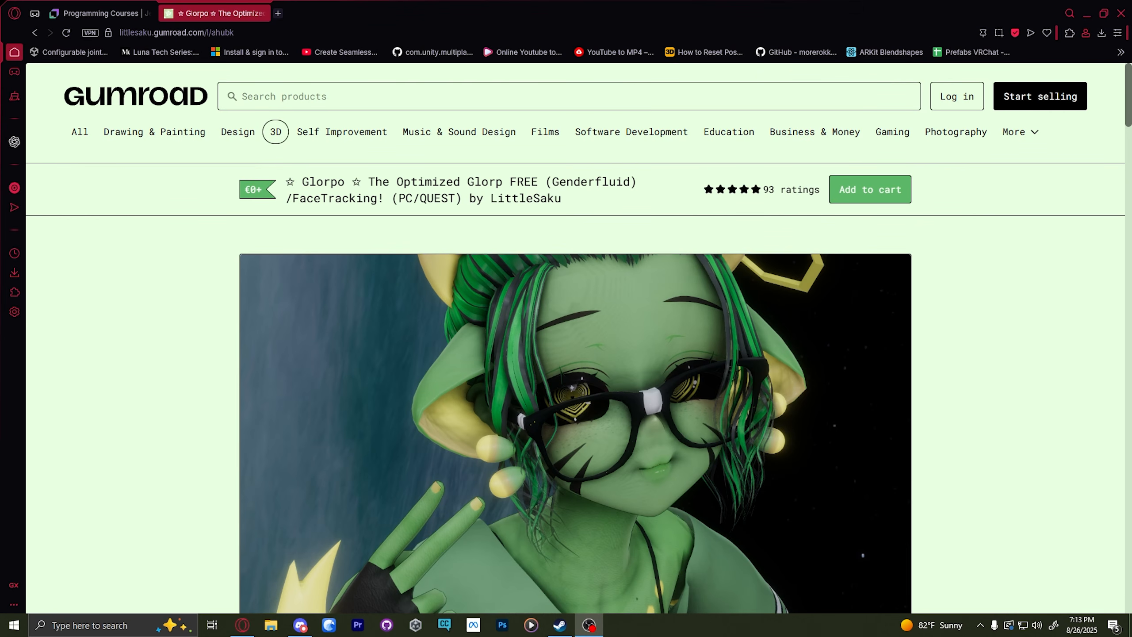
Step: Examine the Glorpo avatar's Gumroad page for its required Unity version, features, toggles and colour options
scroll(611, 405, down, 5)
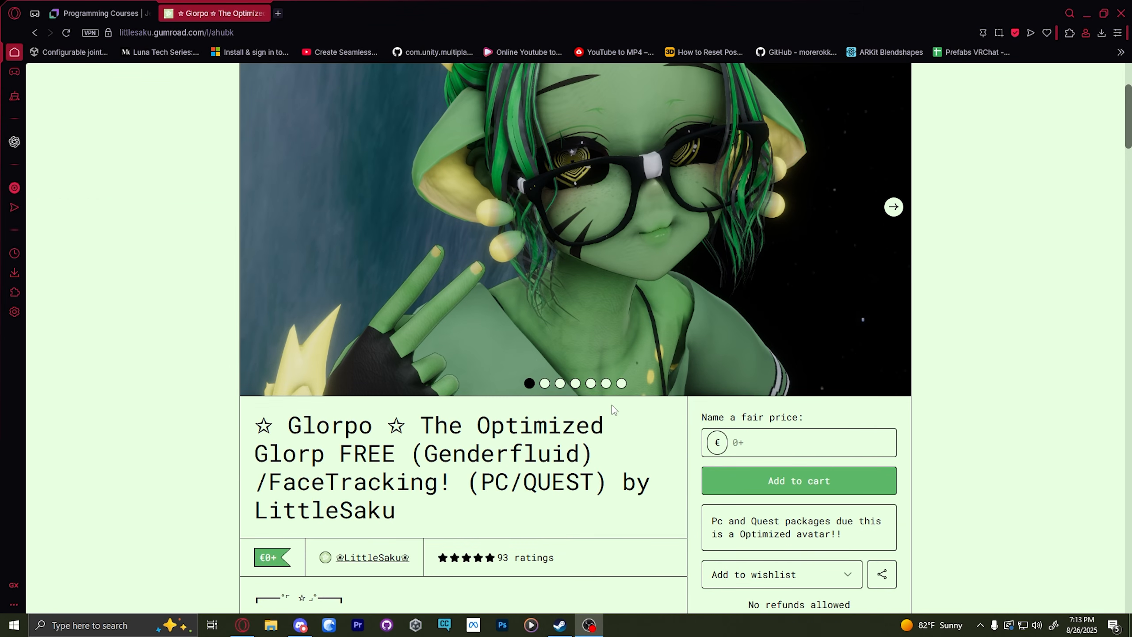
scroll(642, 406, down, 3)
scroll(650, 407, down, 8)
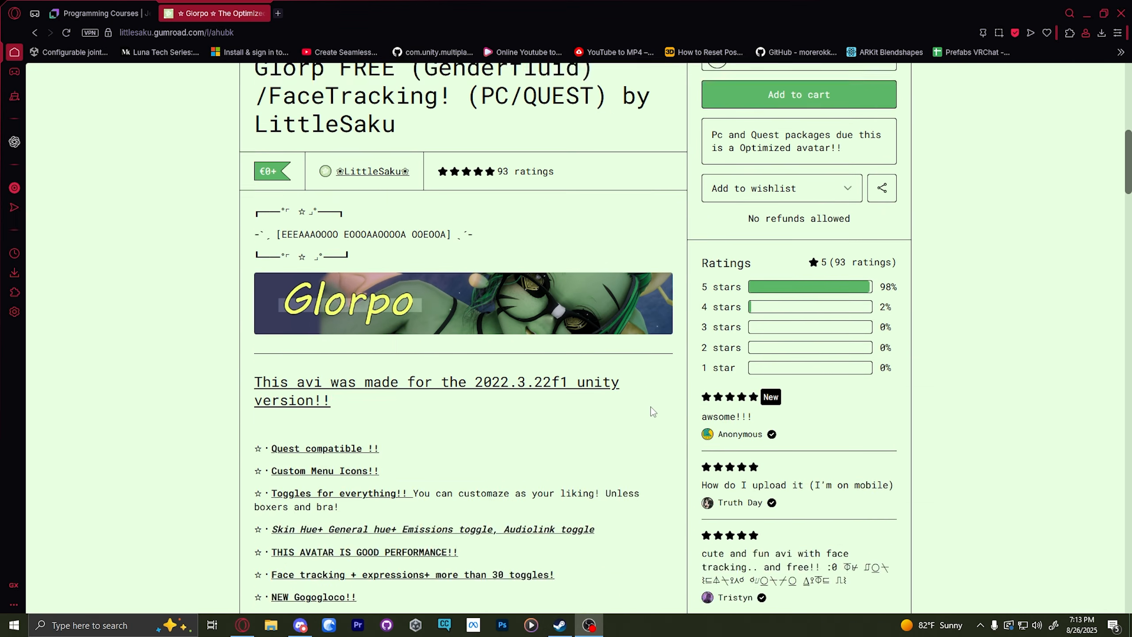
scroll(652, 409, down, 3)
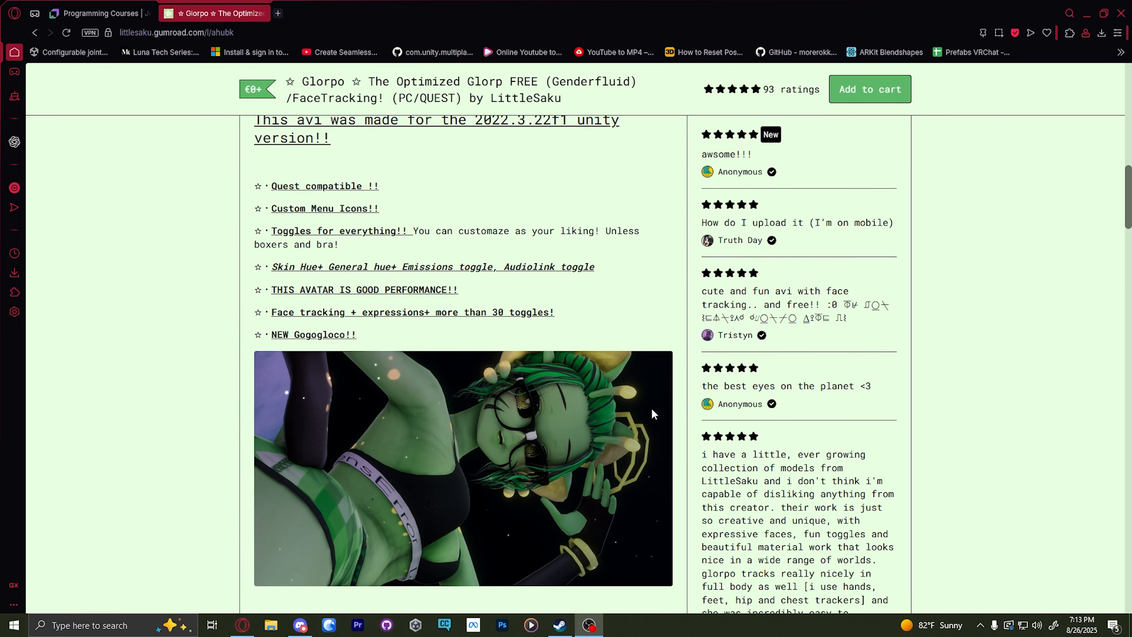
scroll(650, 407, up, 2)
scroll(651, 414, down, 13)
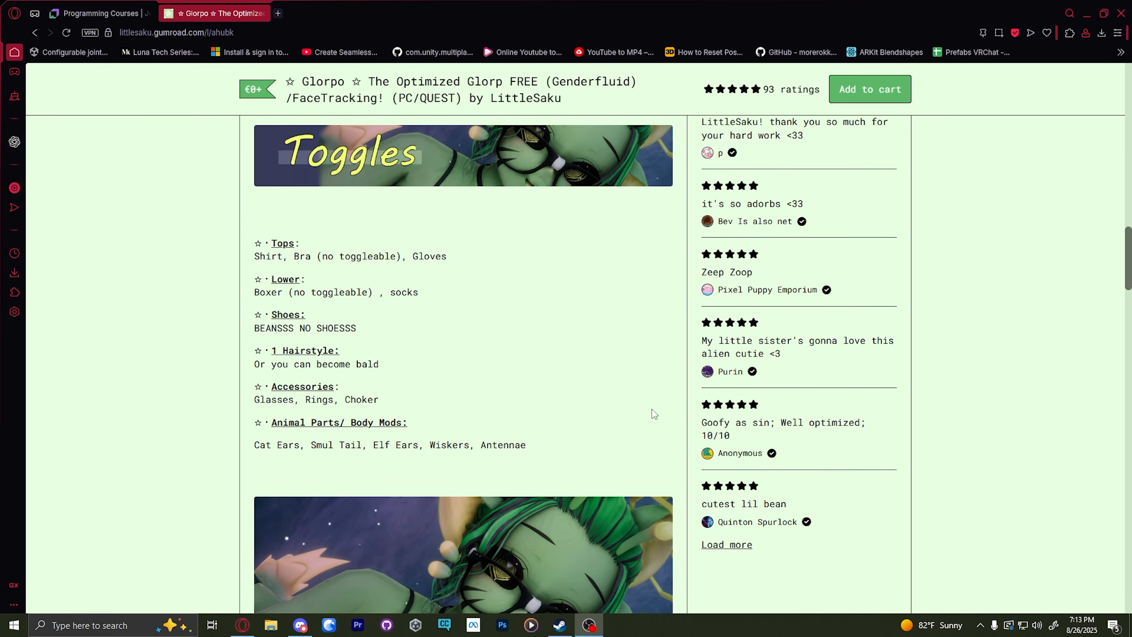
scroll(653, 414, down, 7)
scroll(651, 409, down, 5)
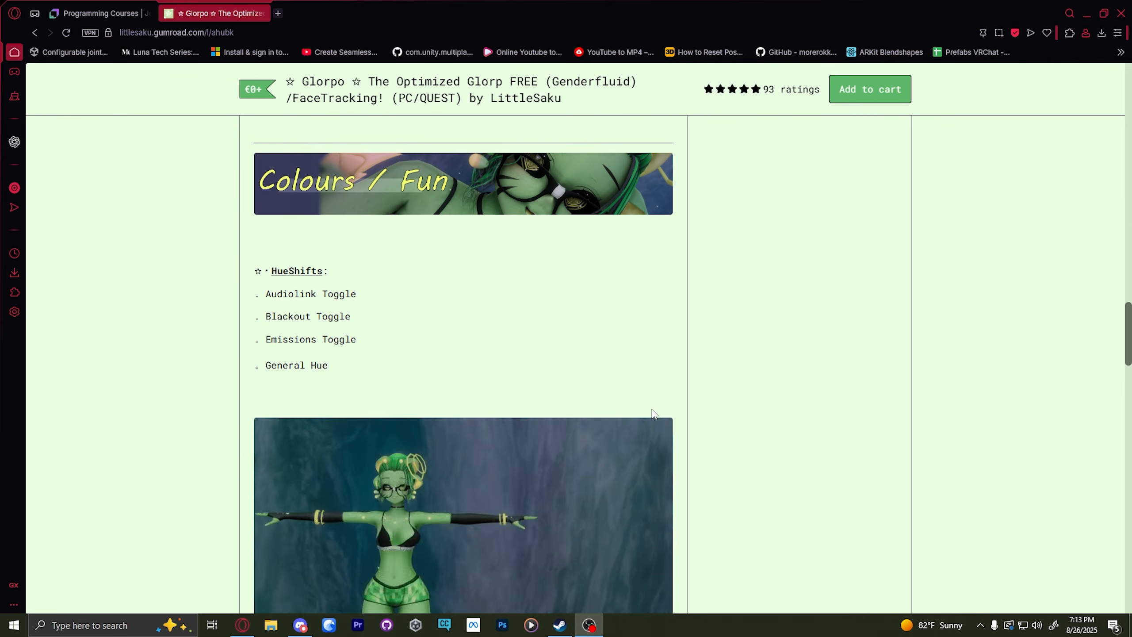
Step: Read the Glorpo avatar's terms of service and the list of what is needed to use it
scroll(651, 409, down, 11)
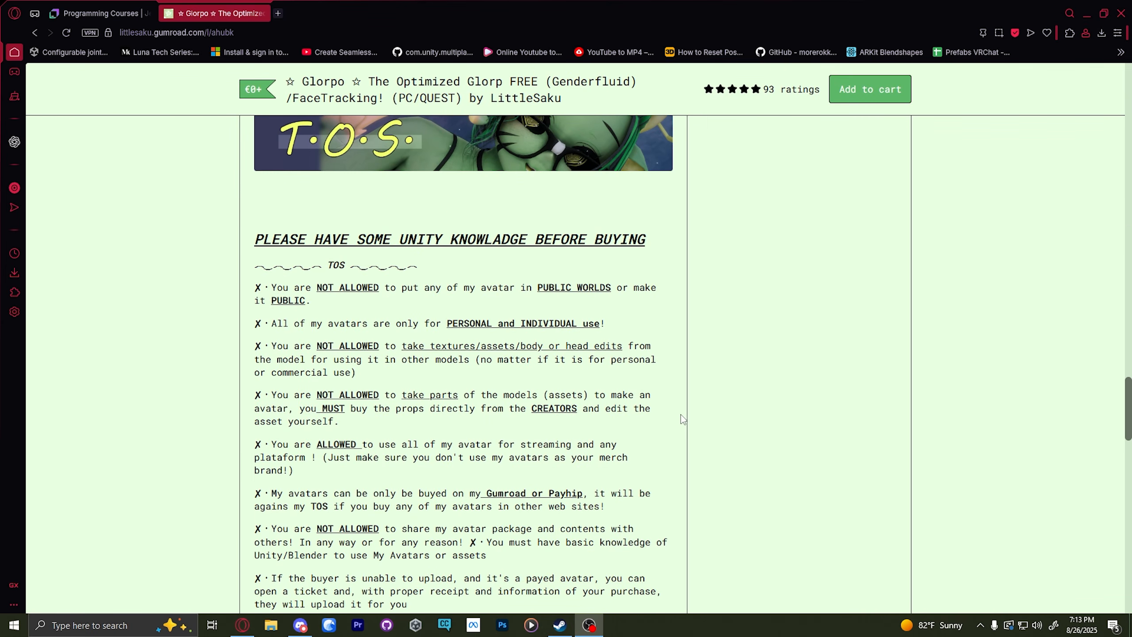
scroll(652, 383, down, 1)
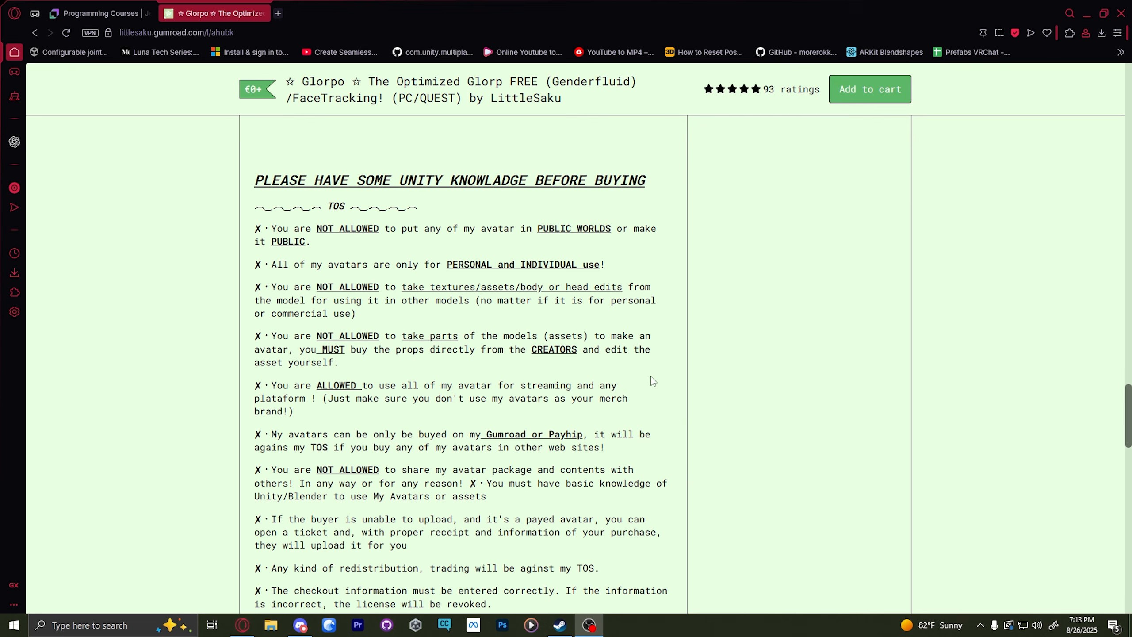
drag(229, 167, 656, 180)
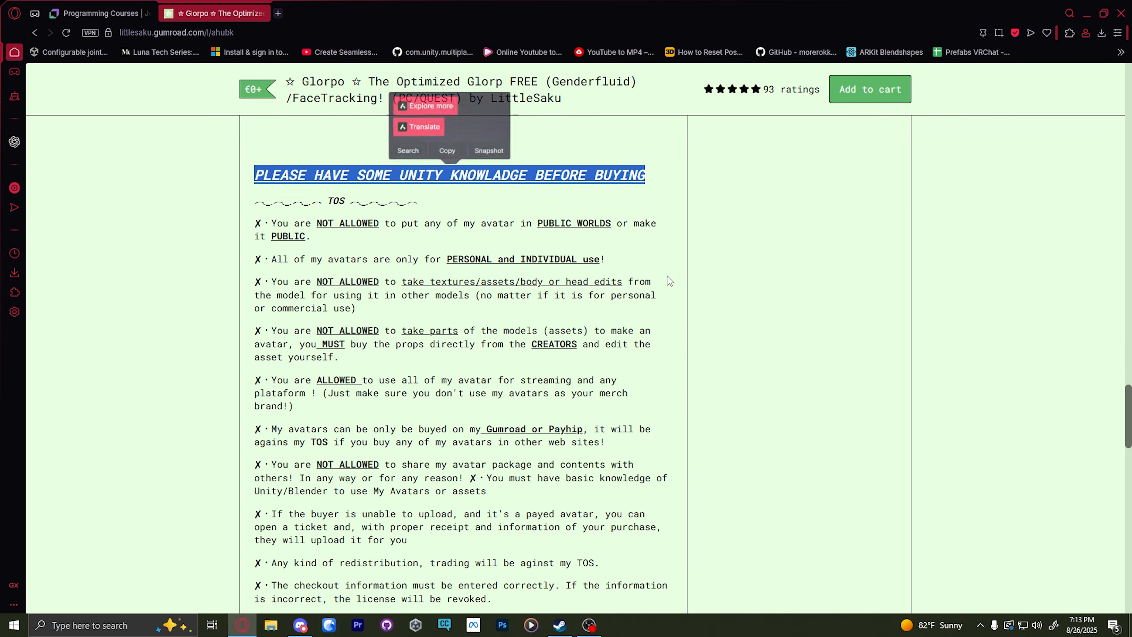
click(709, 317)
scroll(709, 317, down, 1)
scroll(709, 318, down, 6)
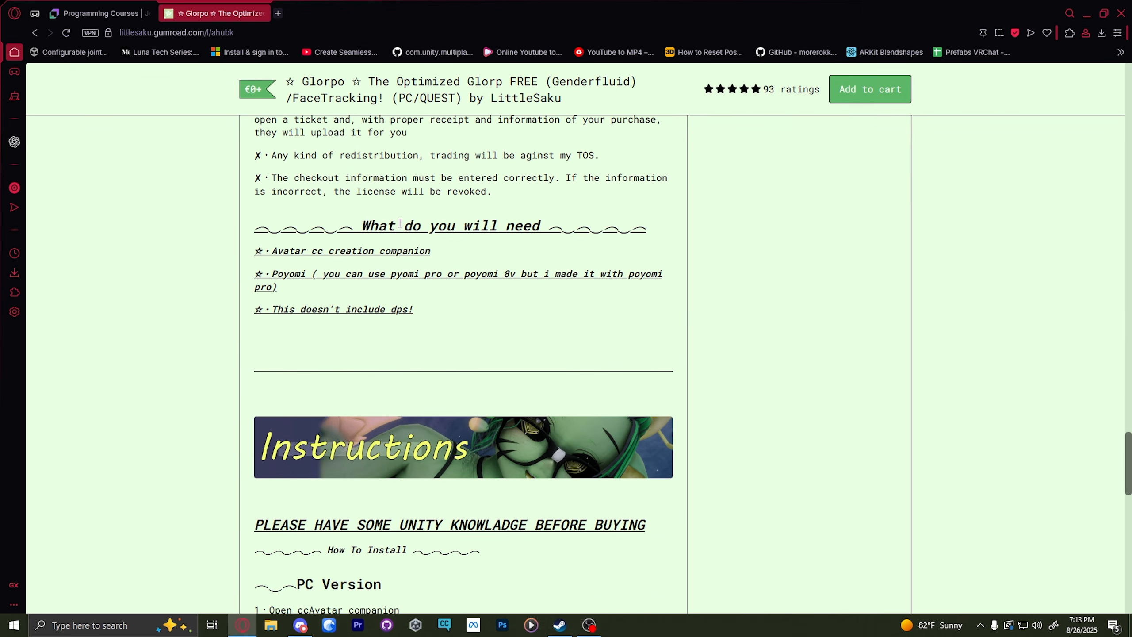
Step: Read the Glorpo page's required items, the PC and Quest installation instructions and the note on blueprint errors
drag(350, 219, 490, 319)
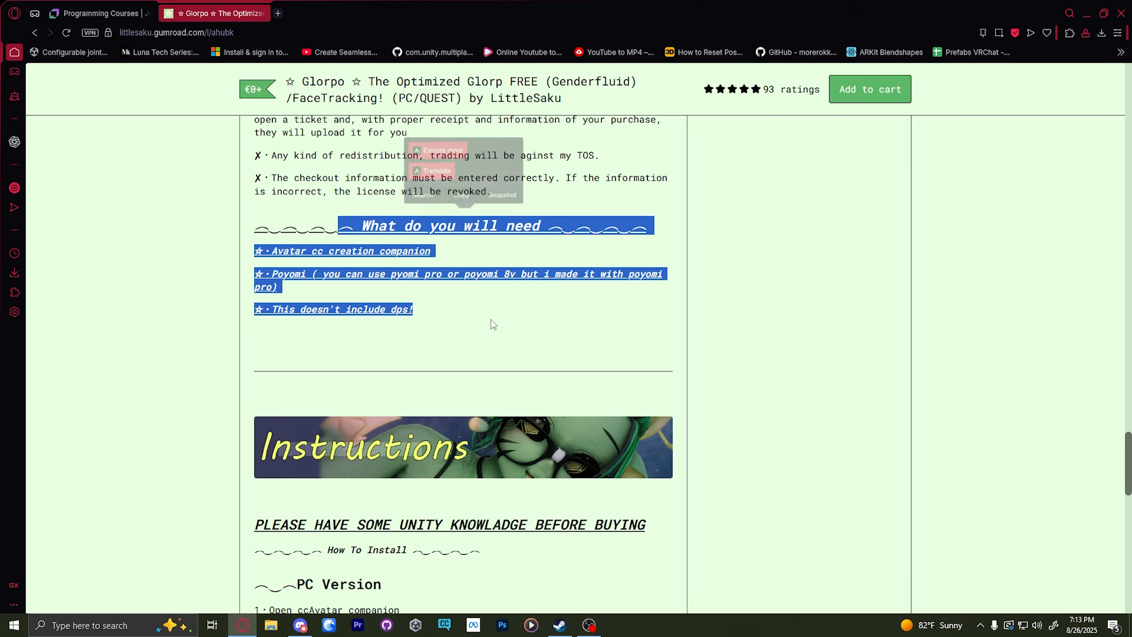
click(745, 371)
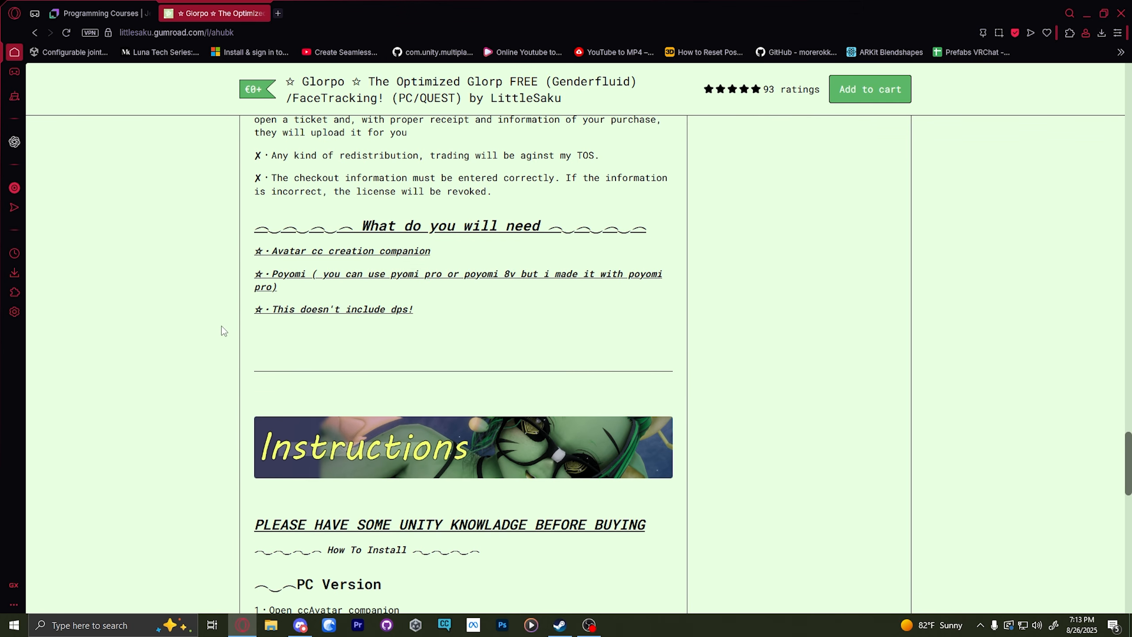
scroll(223, 330, down, 5)
scroll(222, 332, down, 1)
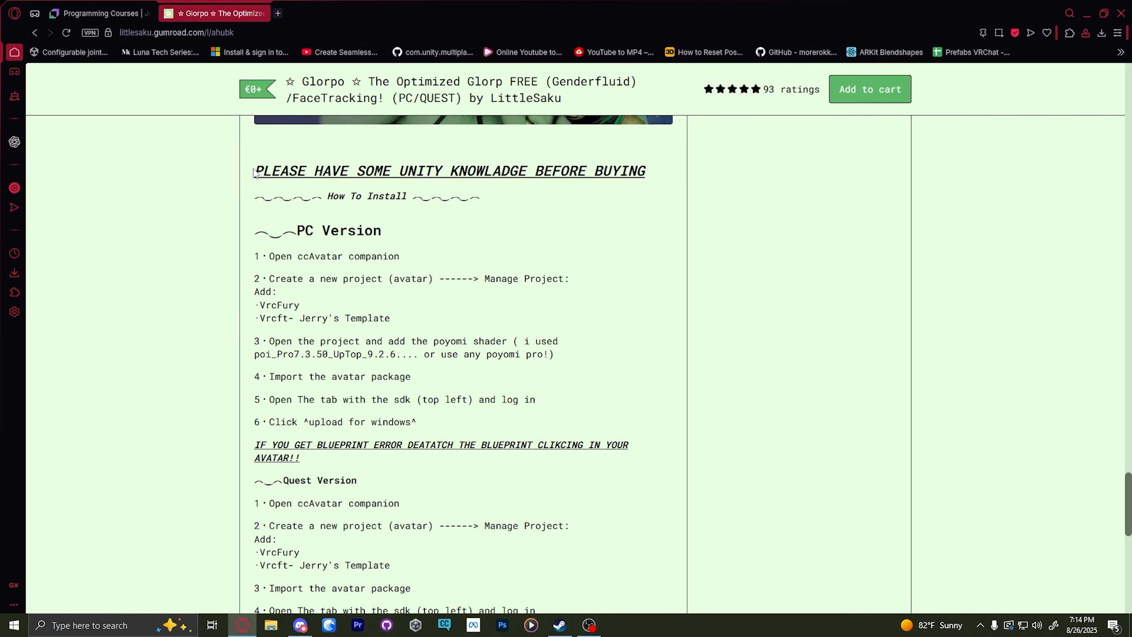
drag(254, 173, 688, 502)
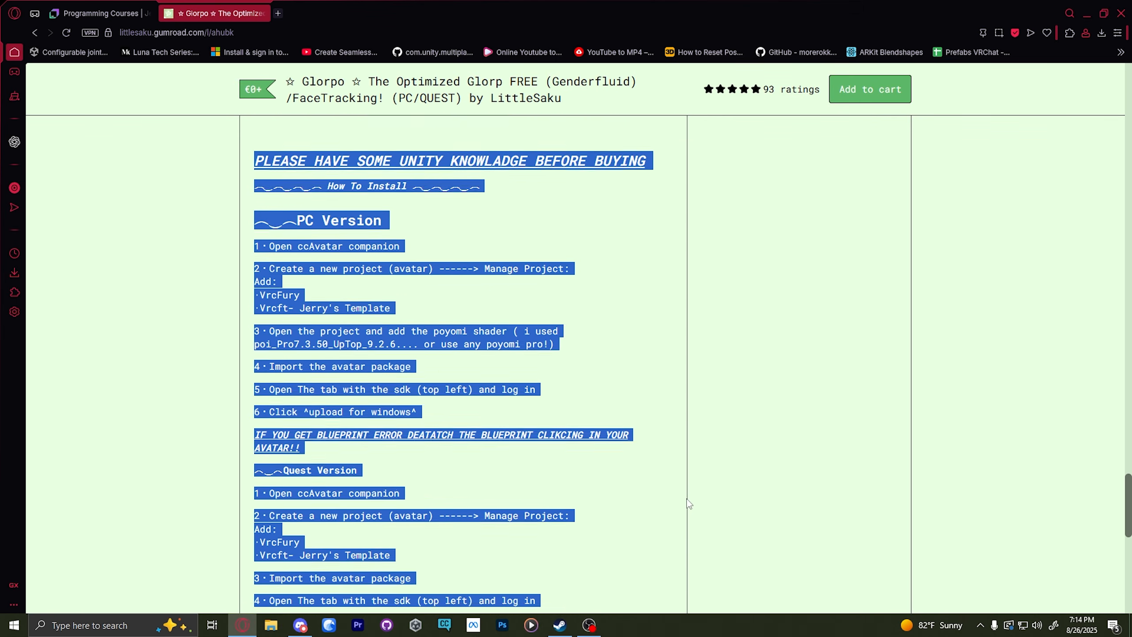
scroll(686, 499, down, 4)
click(661, 379)
scroll(657, 384, up, 5)
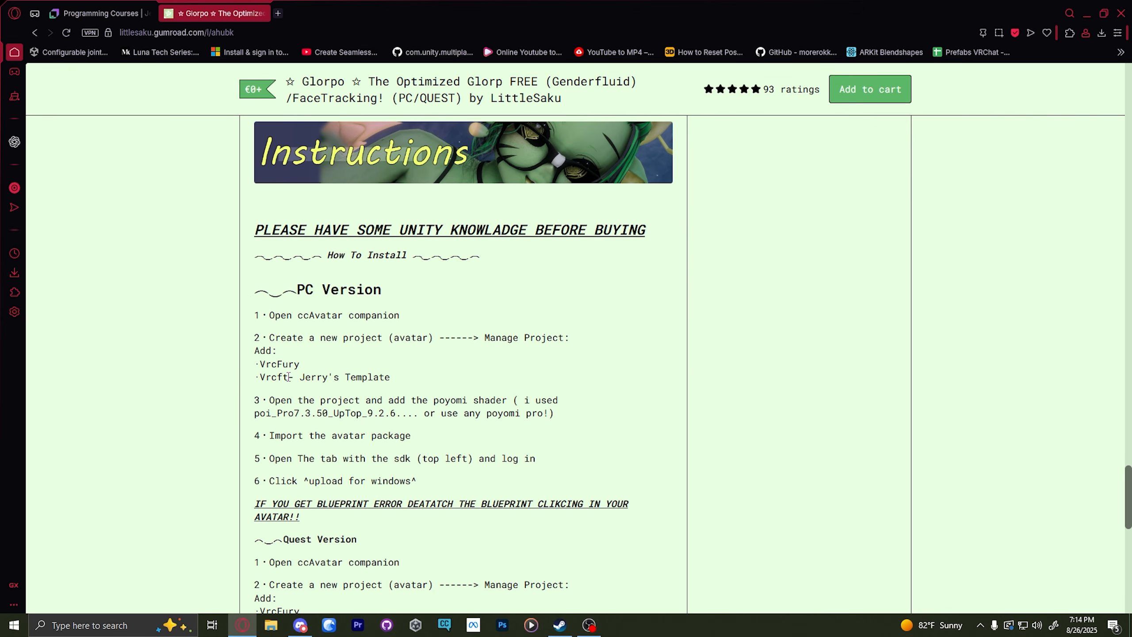
scroll(389, 380, down, 1)
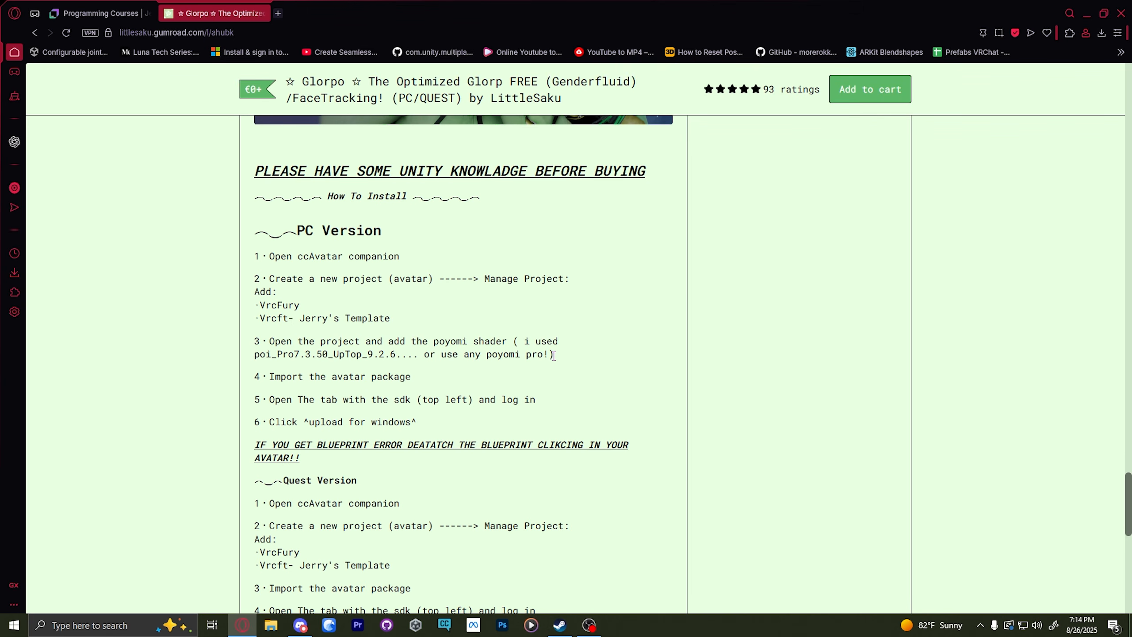
scroll(553, 355, down, 2)
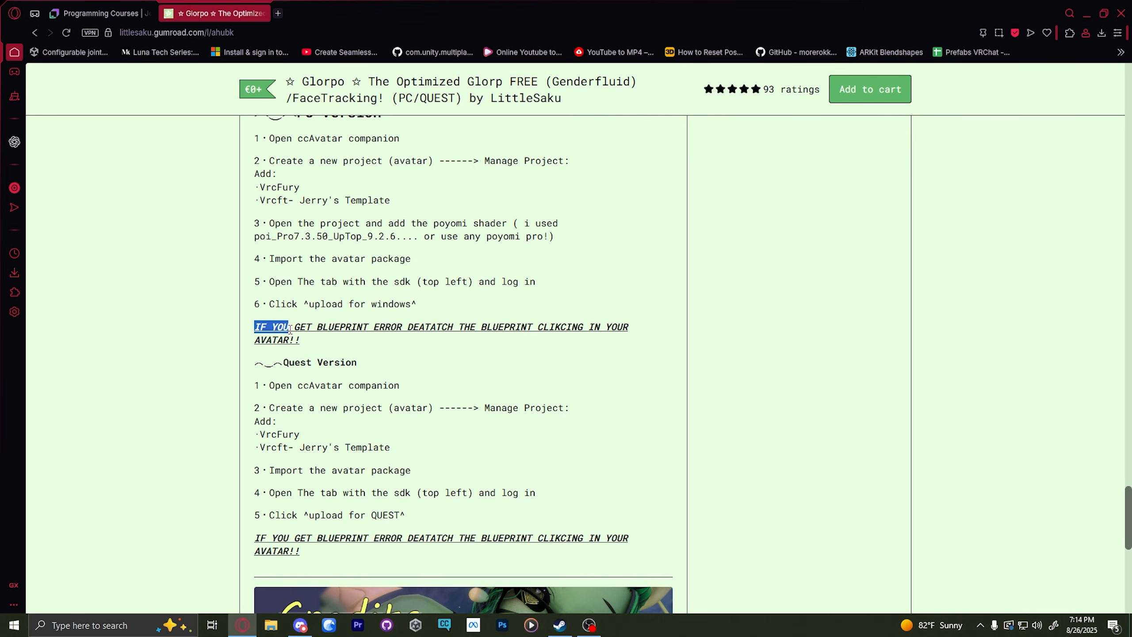
drag(290, 329, 488, 328)
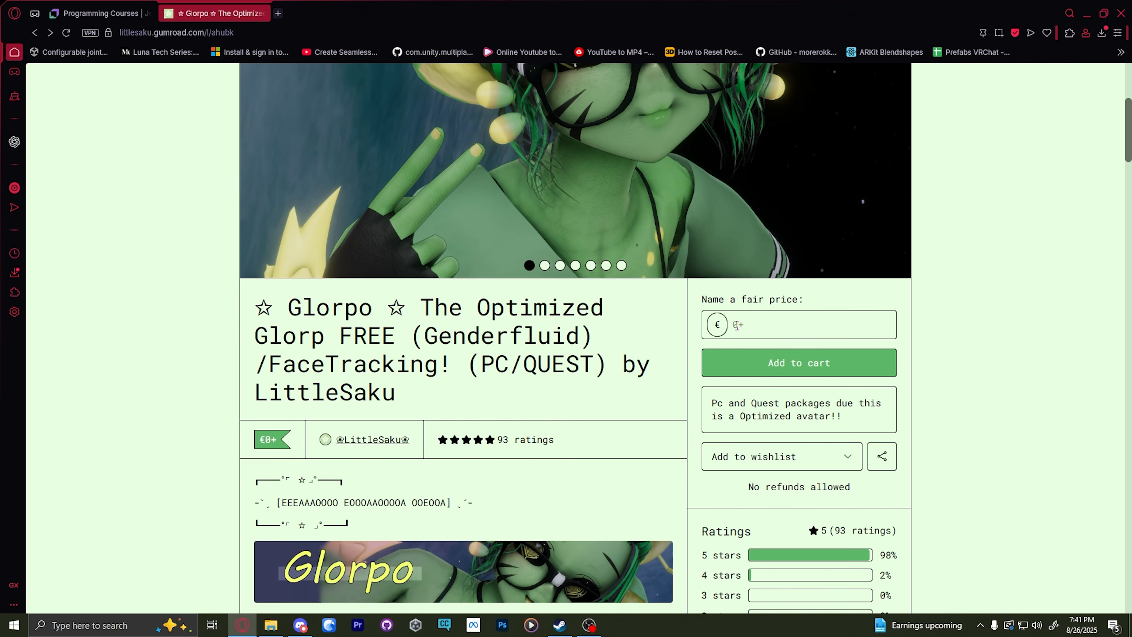
click(777, 314)
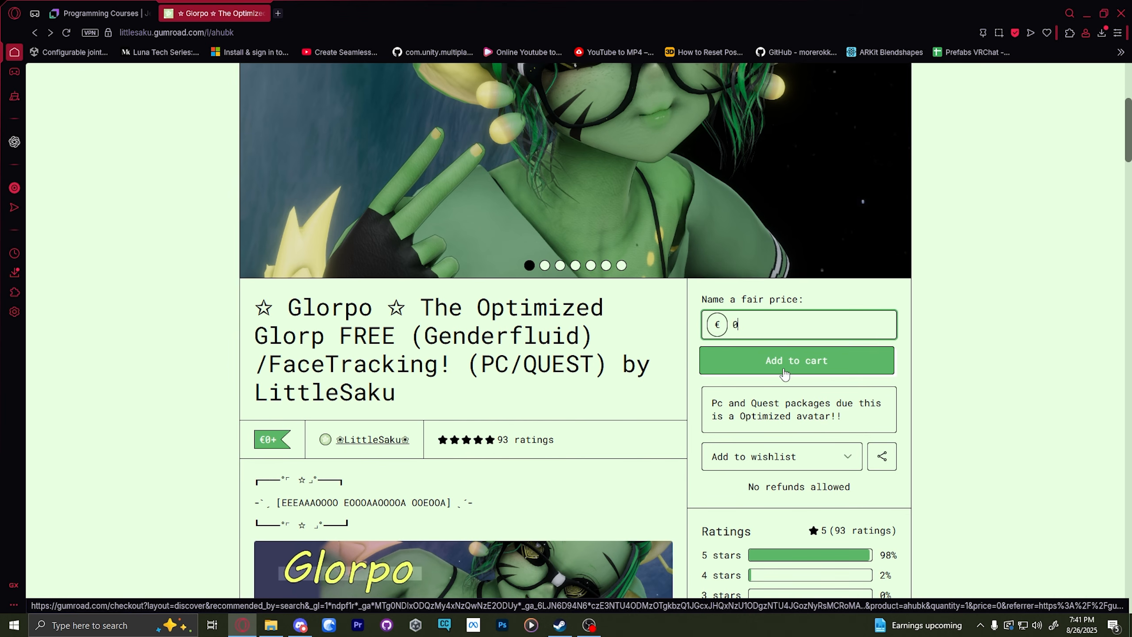
Step: Add the Glorpo avatar to the cart at a price of 0 and fill in the buyer's VRChat and Discord names
click(782, 369)
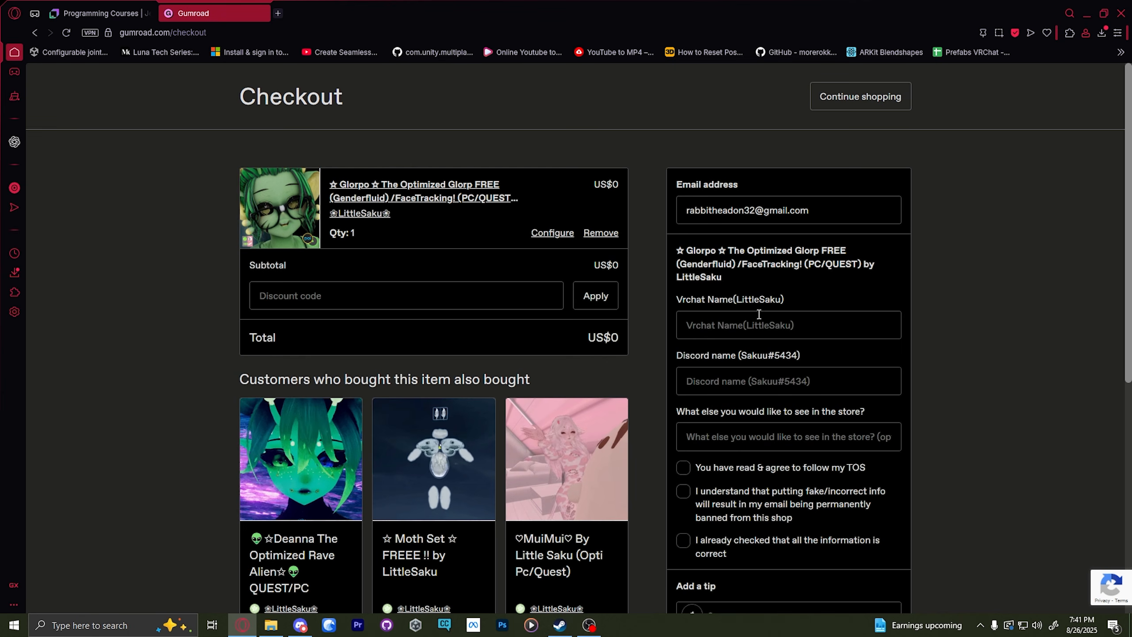
click(750, 326)
text(Rabbn)
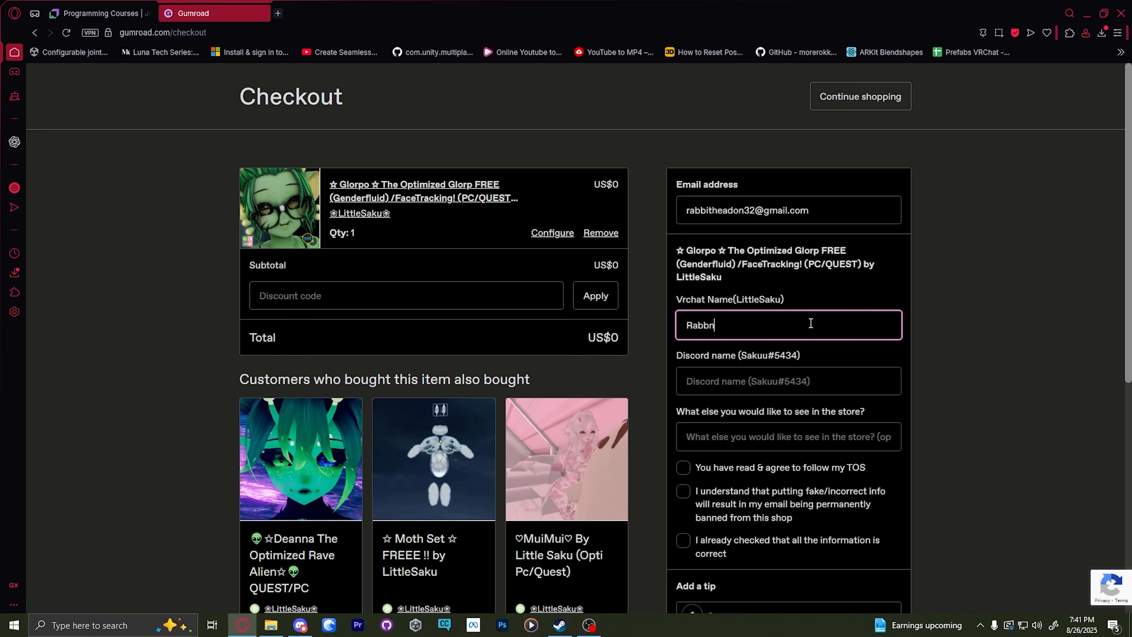
key(BackSpace)
text(i32)
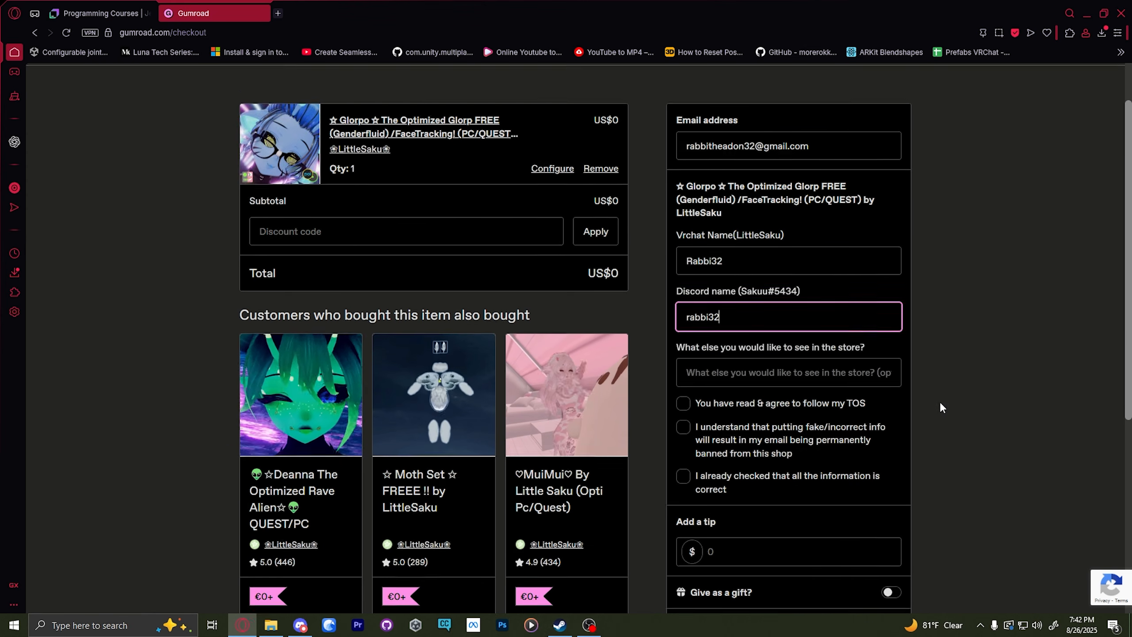
Step: Accept the TOS, the fake-information warning and the information check, and complete the order without a tip
scroll(939, 402, down, 4)
click(682, 290)
click(682, 314)
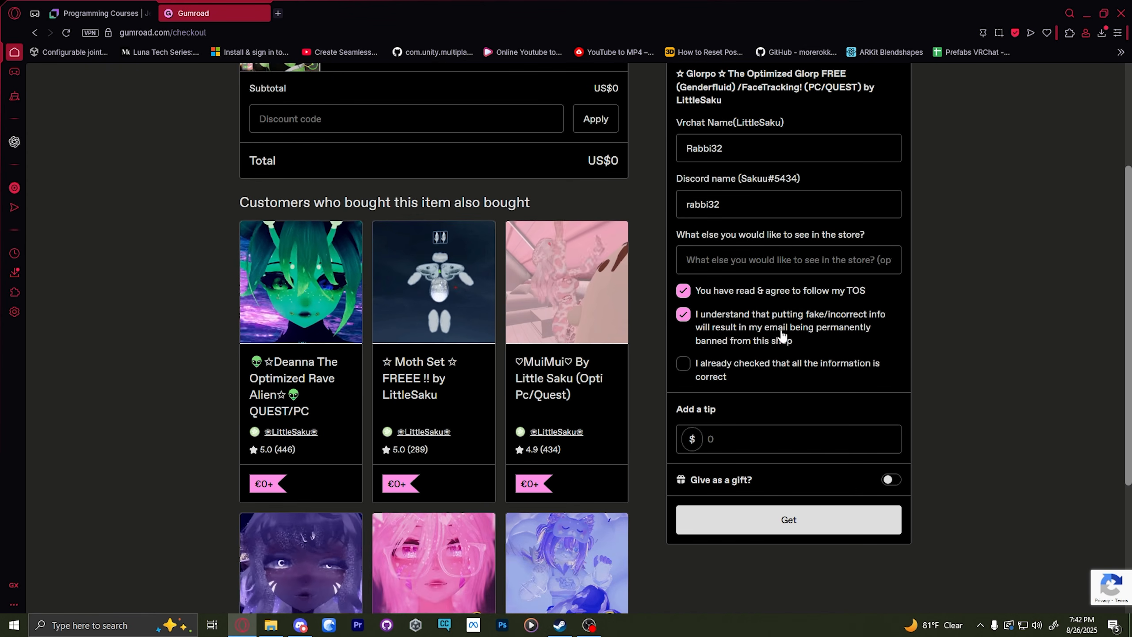
click(682, 363)
click(761, 446)
click(785, 517)
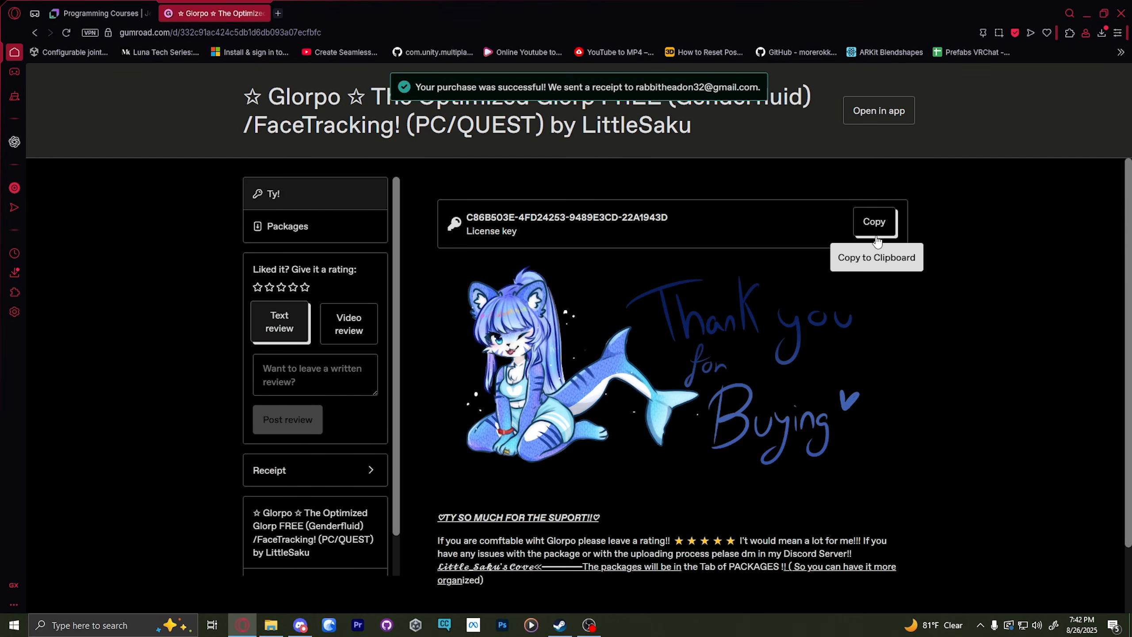
Step: Open the purchase's Packages content and download the Glorpo PC and Glorpo Quest Unity packages
scroll(578, 266, down, 2)
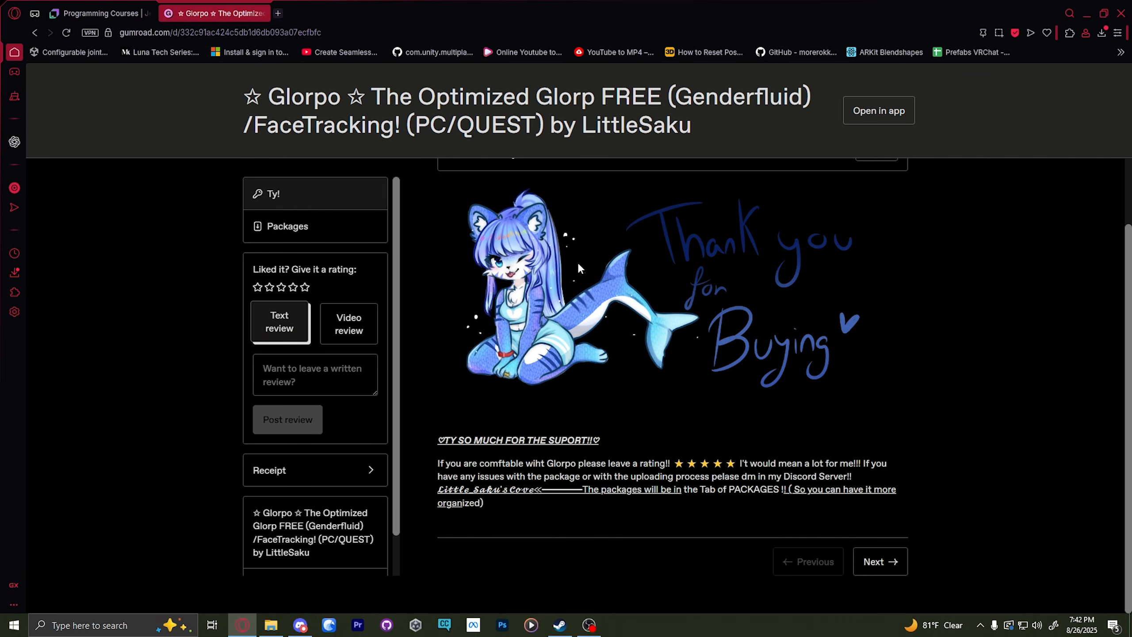
click(896, 561)
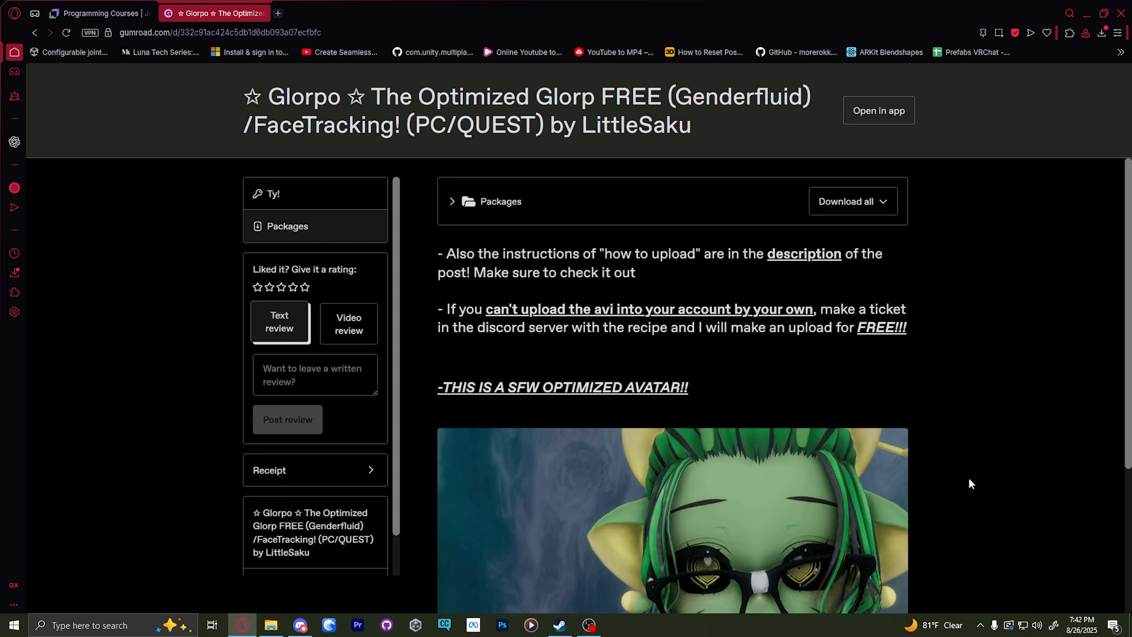
click(464, 205)
scroll(571, 272, down, 1)
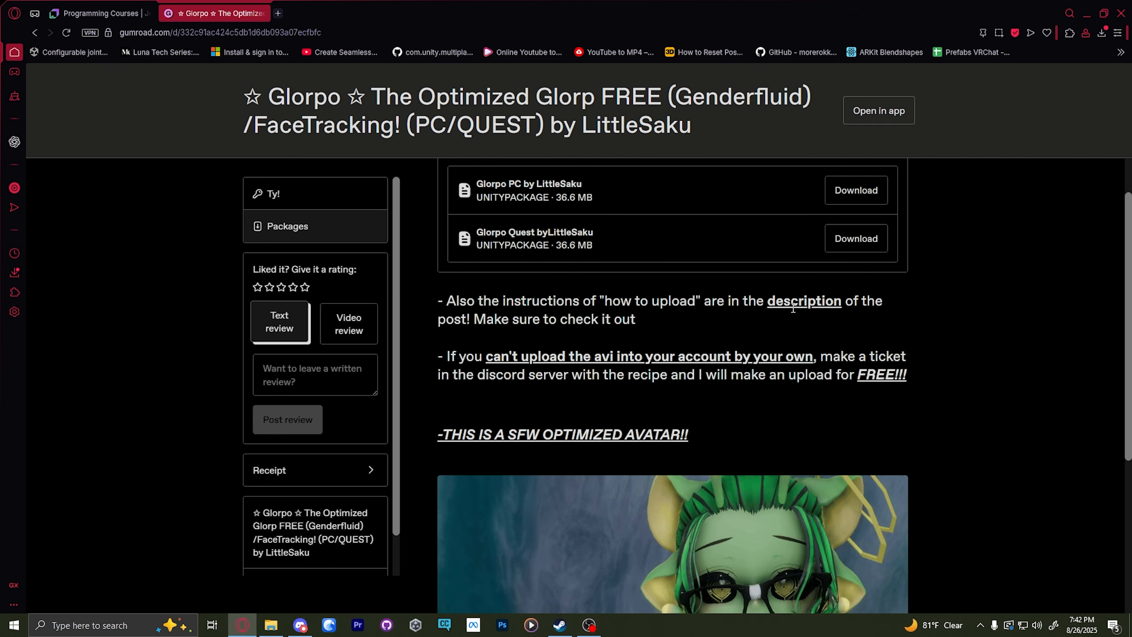
scroll(828, 318, up, 1)
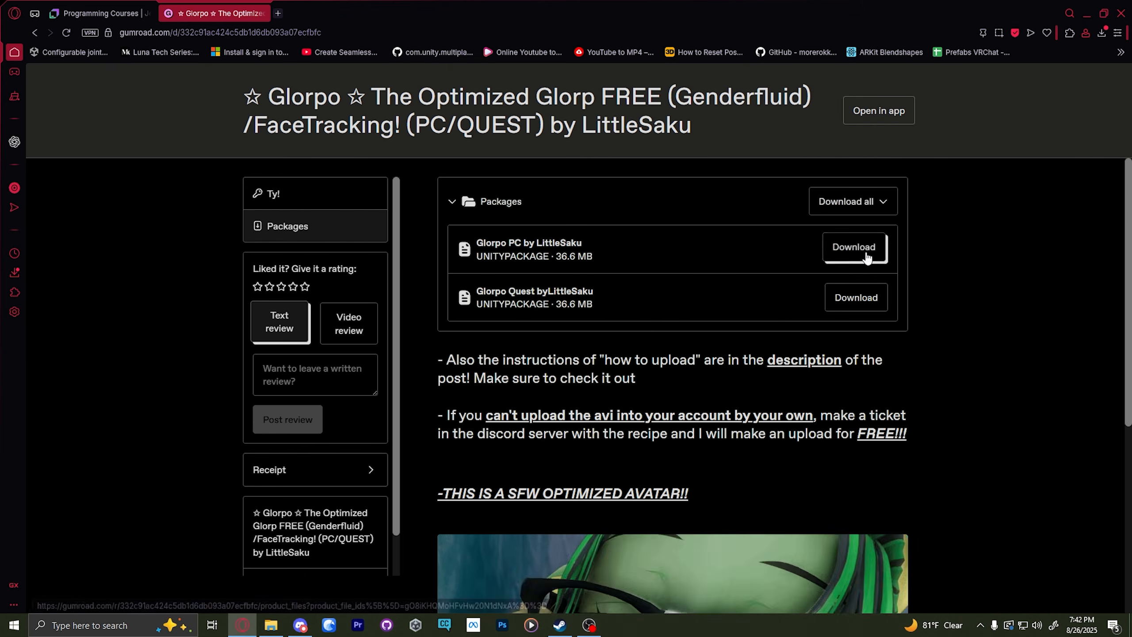
click(863, 294)
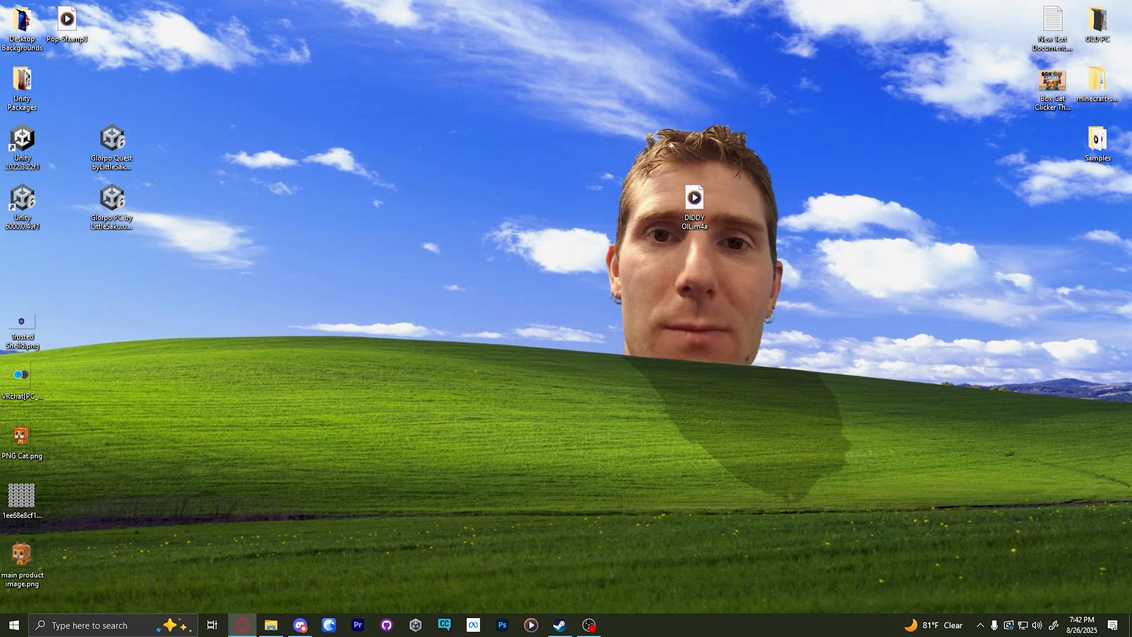
drag(214, 122, 107, 294)
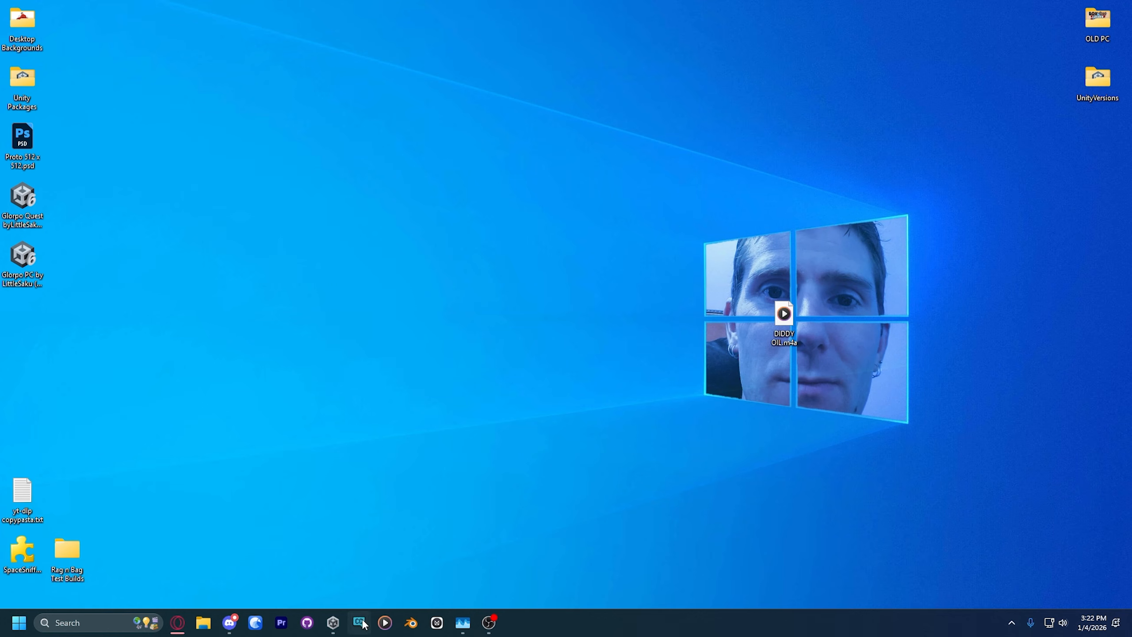
Step: Switch to the VRChat Creator Companion and create a Unity 2022 Avatar Project named Glorpo in D:\Unity Projects
click(360, 622)
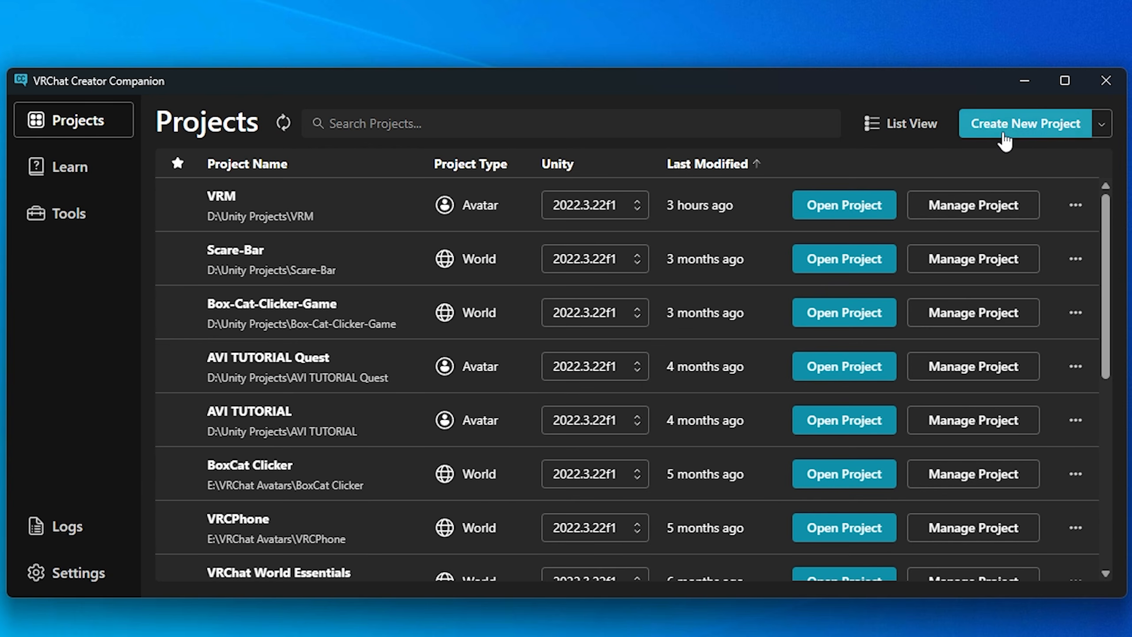
click(992, 130)
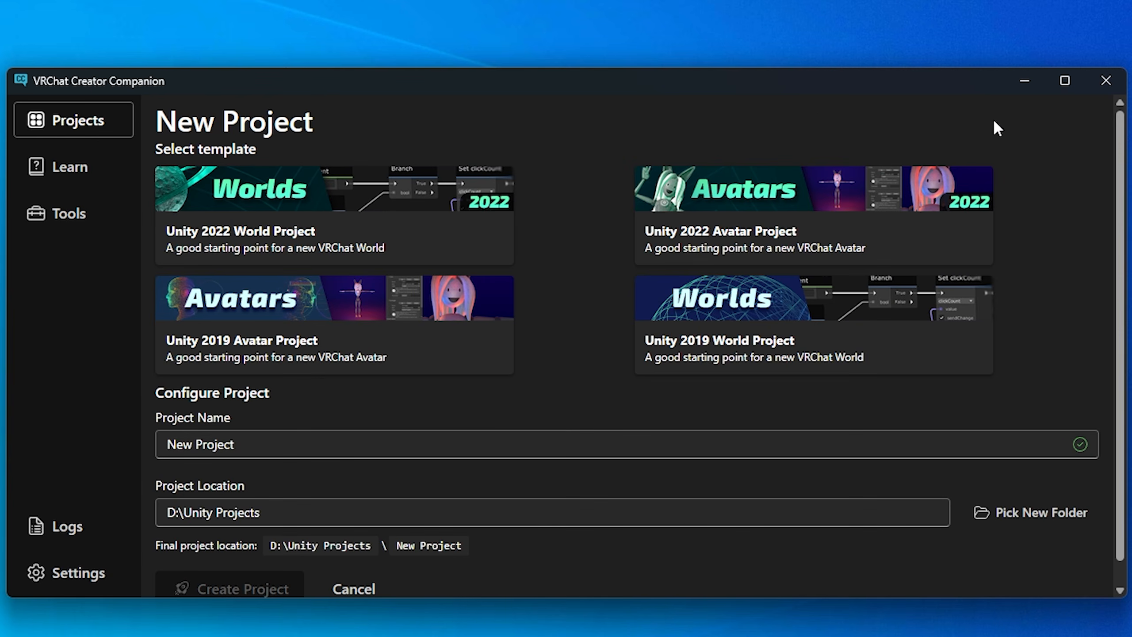
click(710, 230)
triple_click(263, 442)
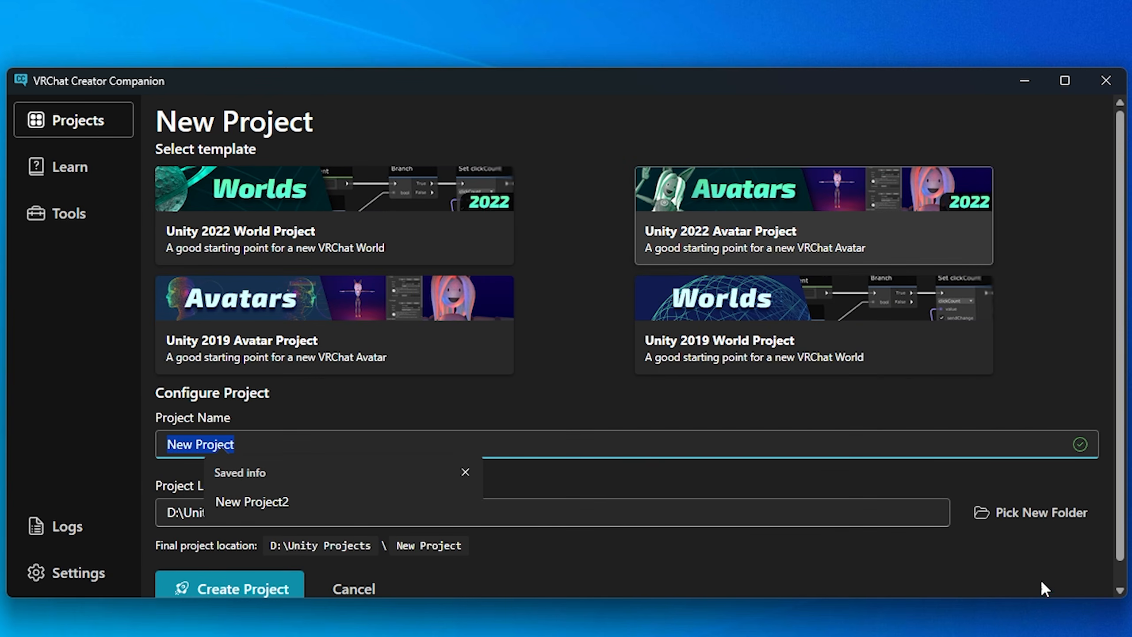
key(BackSpace)
text(Glor)
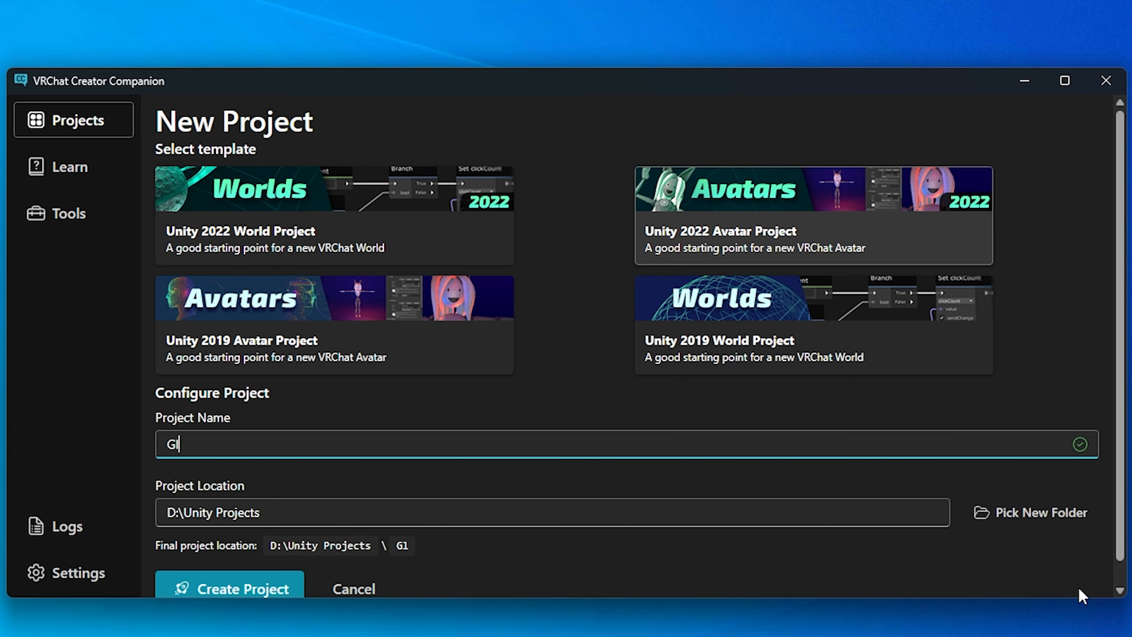
click(566, 395)
scroll(315, 478, down, 1)
scroll(315, 478, up, 1)
scroll(315, 478, down, 1)
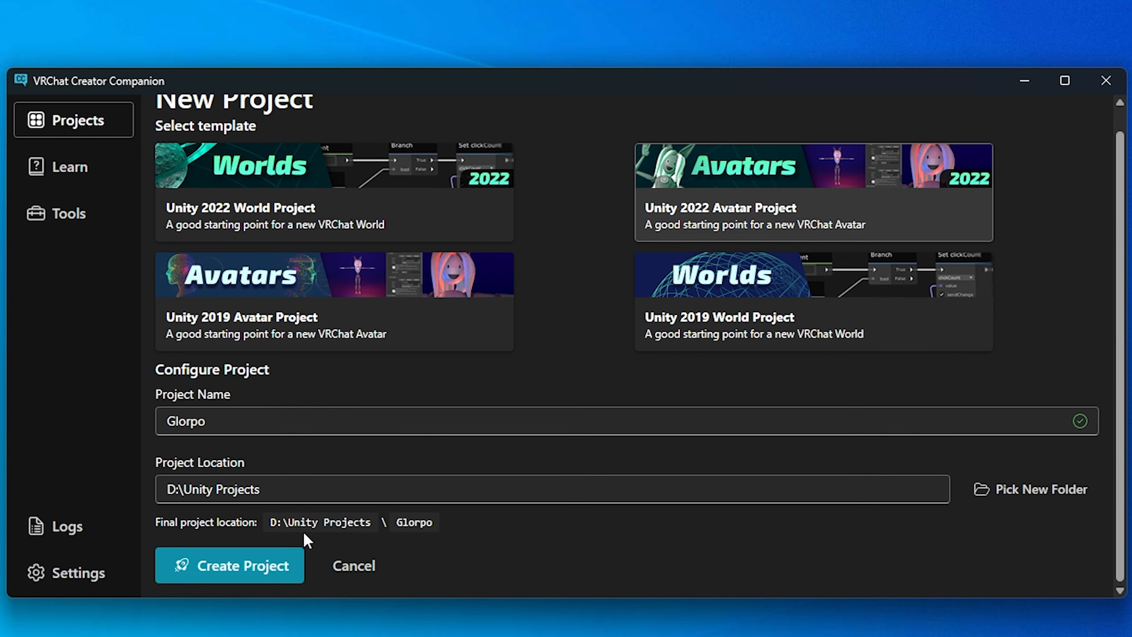
click(248, 565)
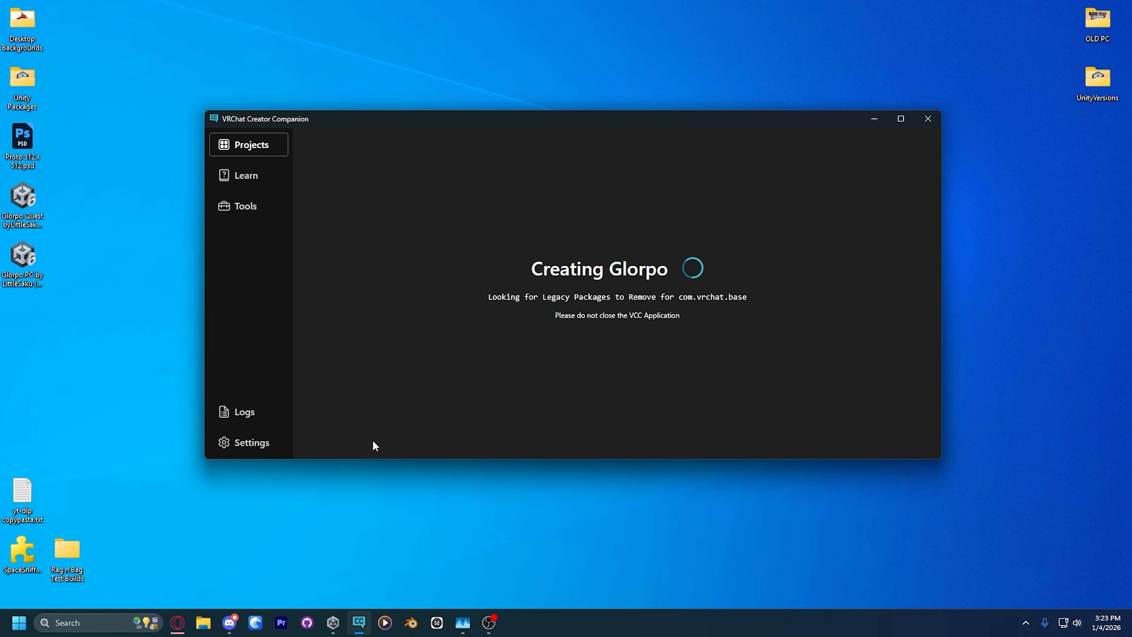
Step: Return to the browser and read the Glorpo page's PC install steps on project packages and the Poyomi shader
click(180, 623)
scroll(472, 359, down, 4)
scroll(554, 328, down, 20)
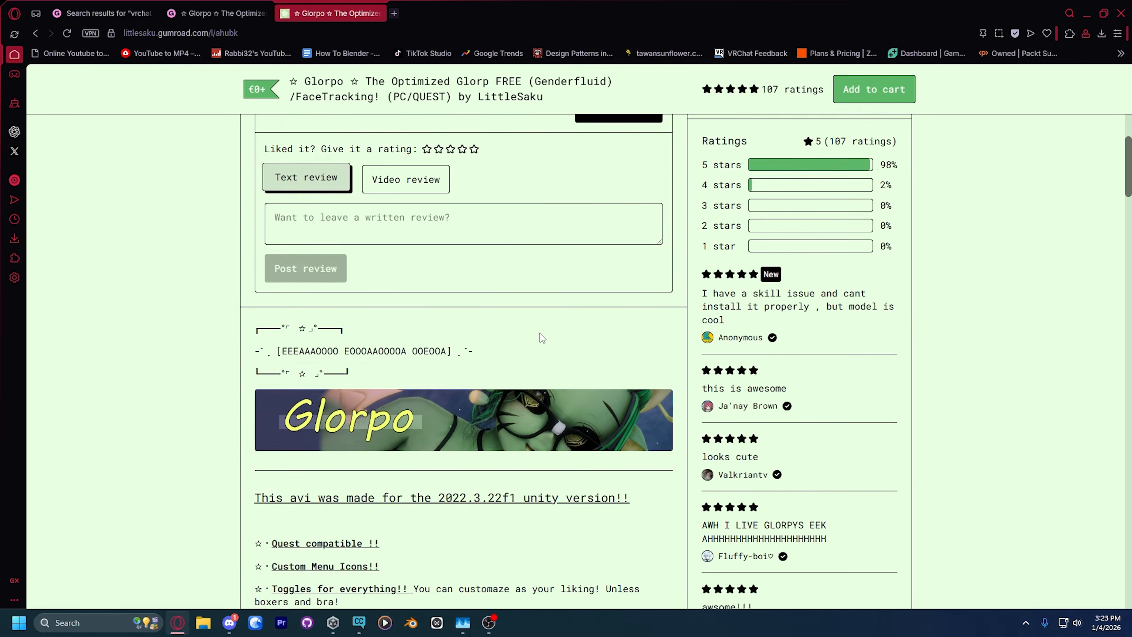
scroll(540, 336, down, 15)
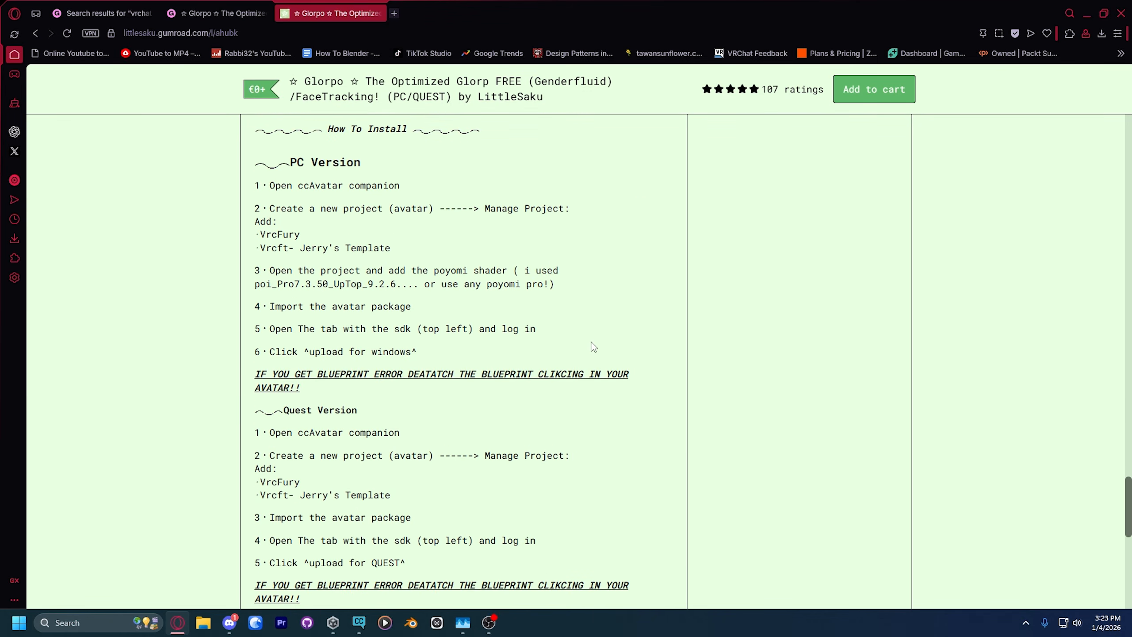
scroll(595, 345, up, 1)
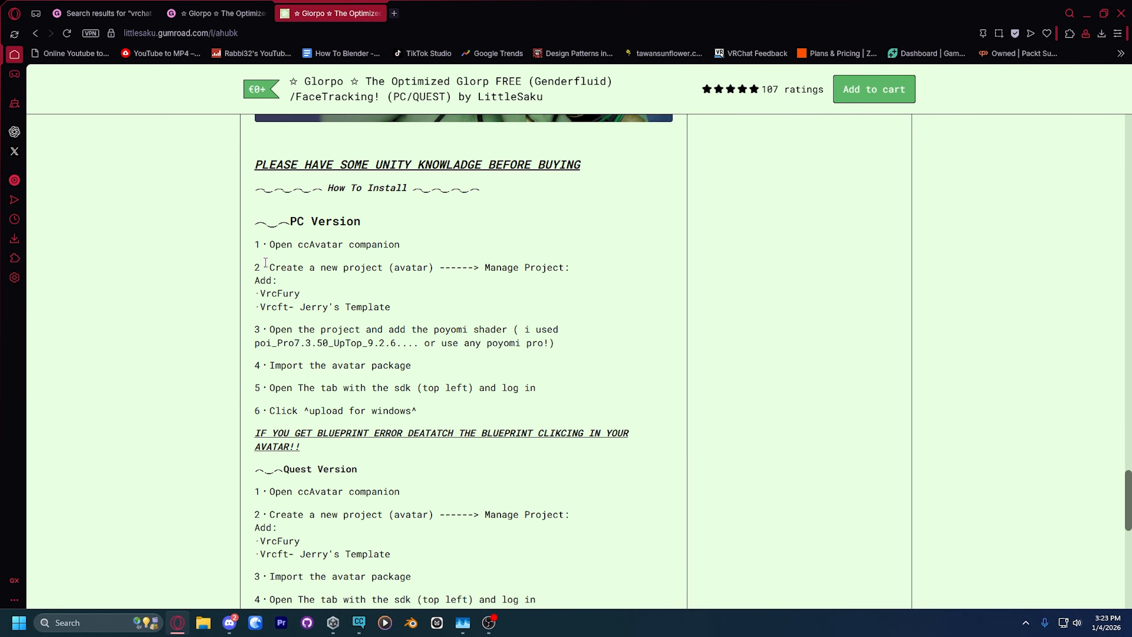
drag(266, 262, 563, 268)
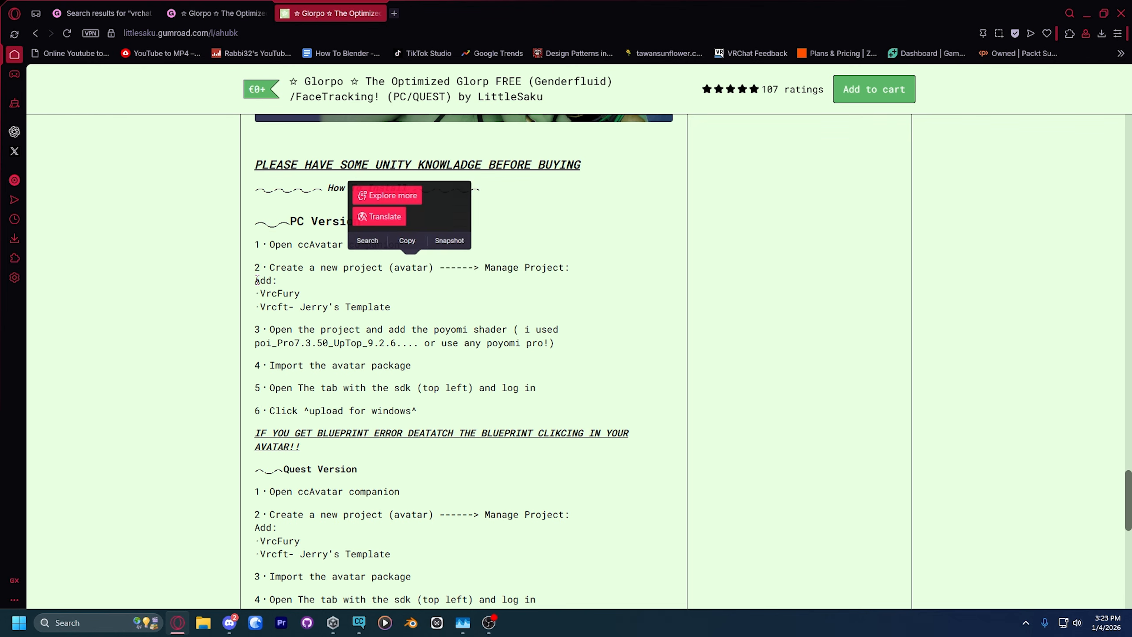
drag(256, 289, 300, 294)
drag(261, 307, 396, 309)
click(289, 333)
drag(271, 329, 560, 345)
click(561, 344)
Step: Search Google for vrcfury in a new tab and open the VRCFury site's Download and Install page
key(ctrl+t)
text(vrc)
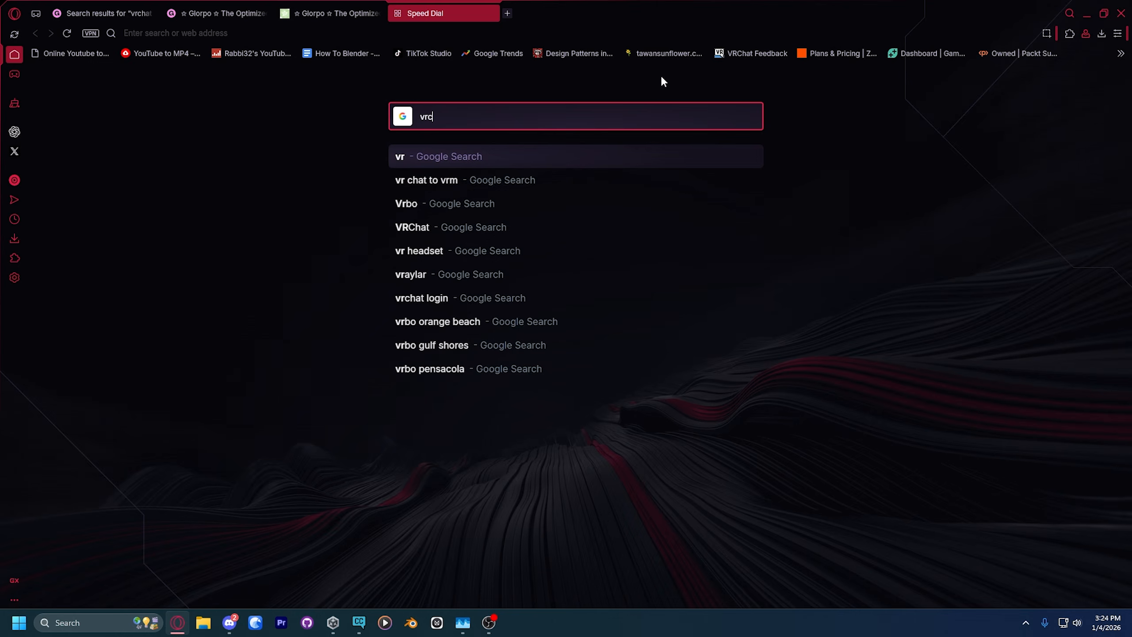
text(fury)
key(Return)
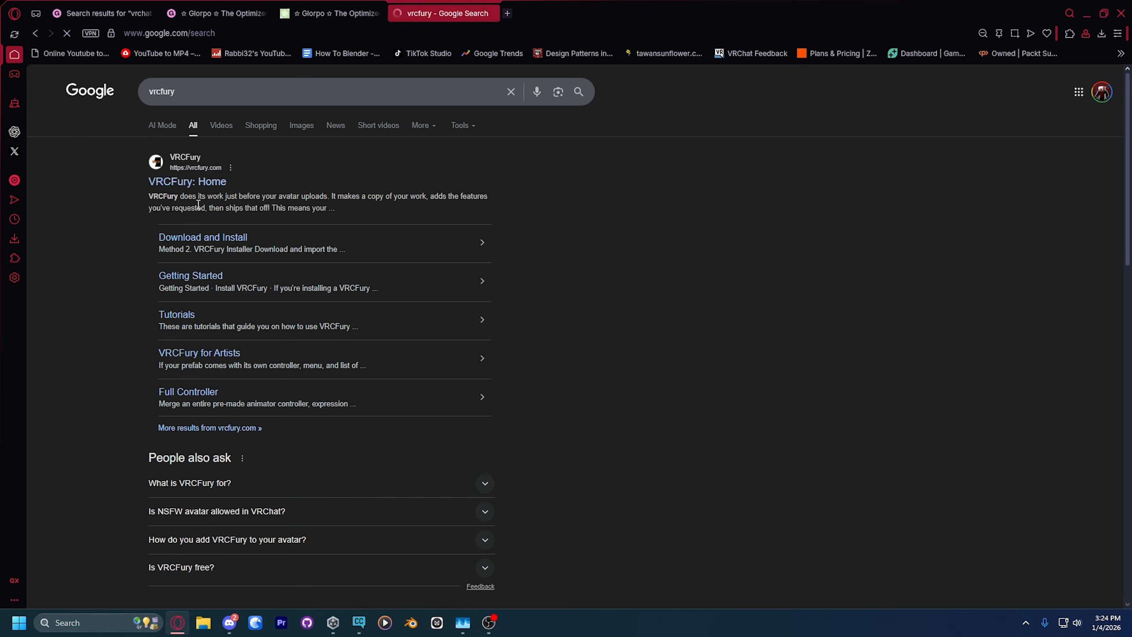
click(199, 187)
scroll(355, 184, down, 5)
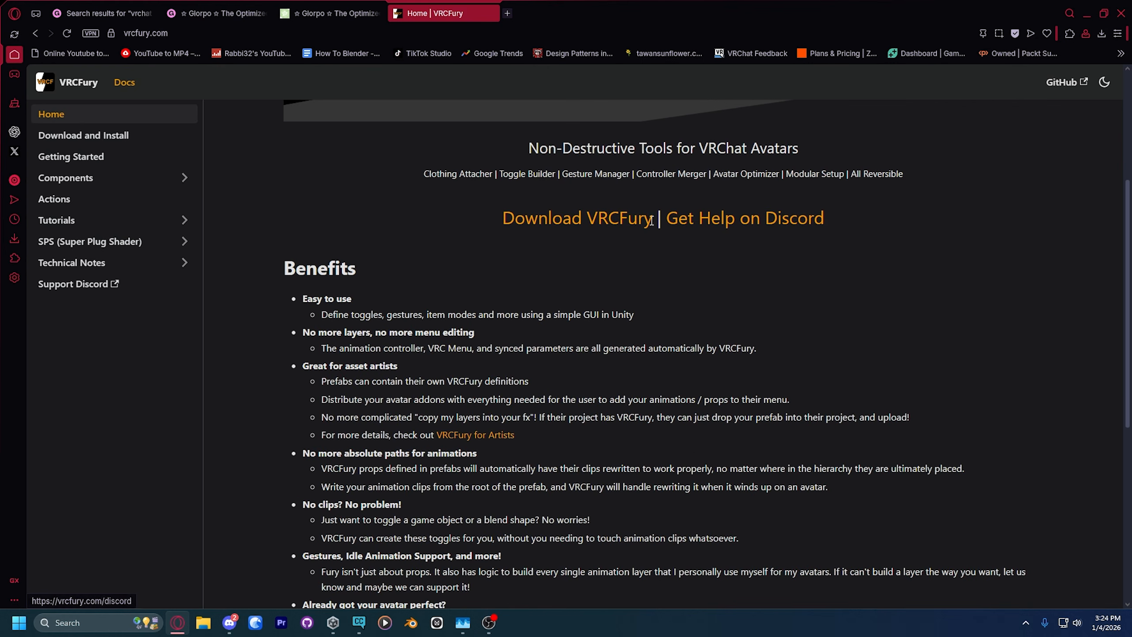
click(566, 223)
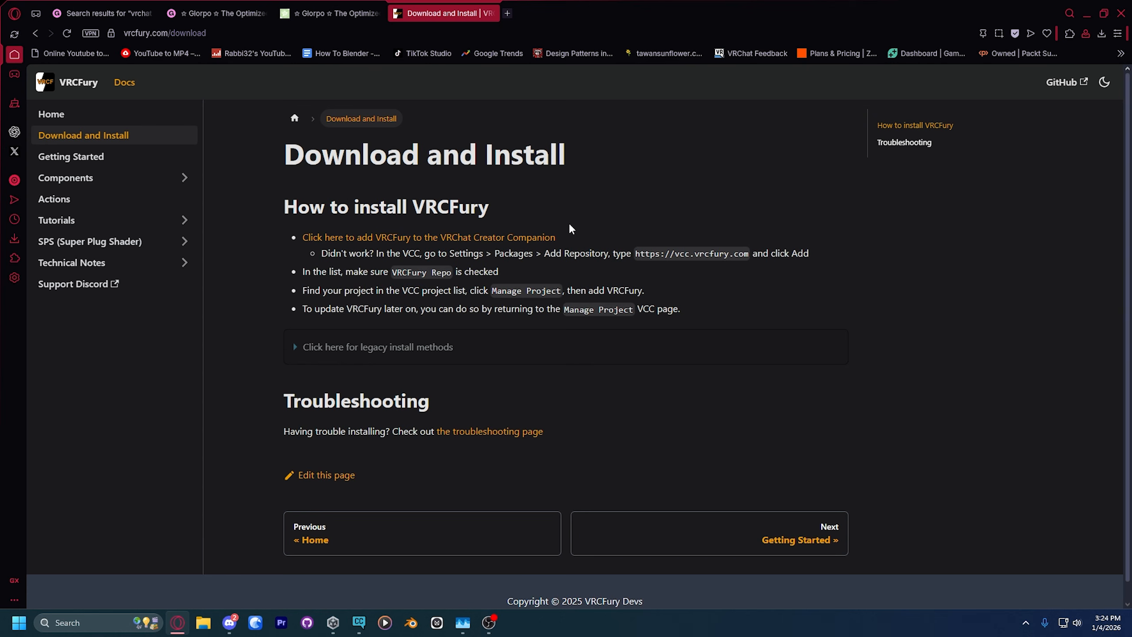
click(380, 236)
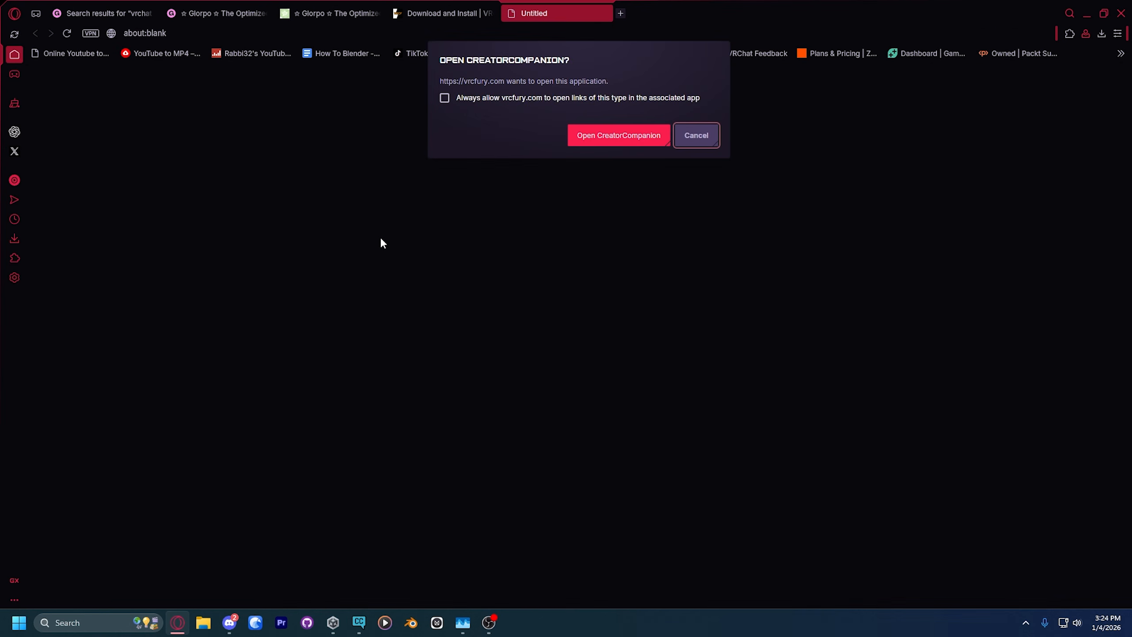
click(574, 135)
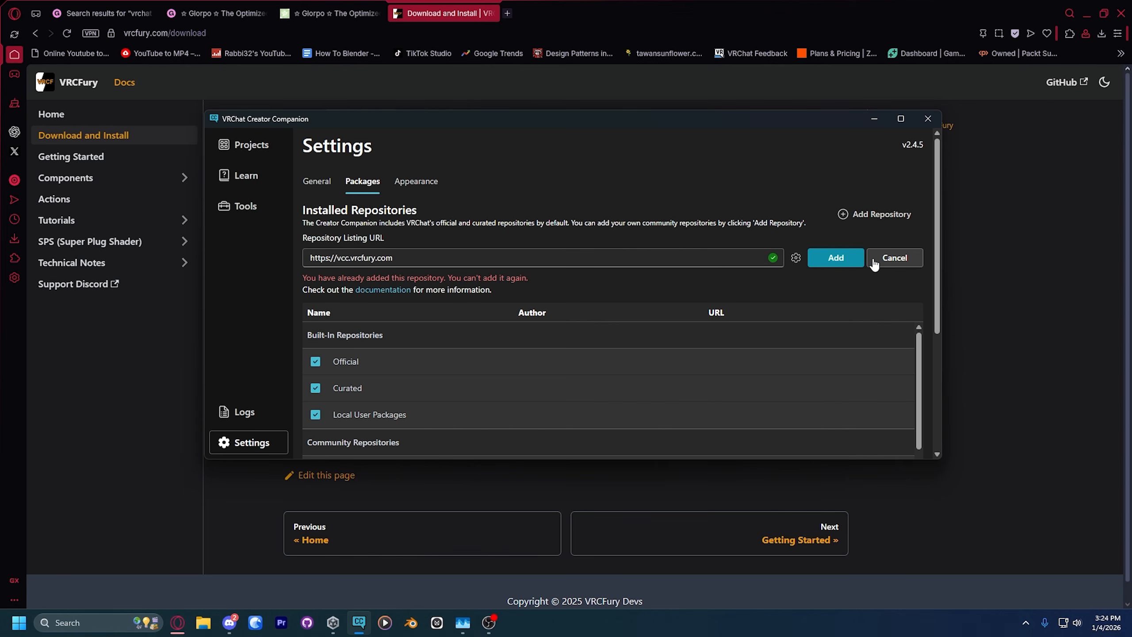
drag(337, 277, 599, 287)
click(598, 289)
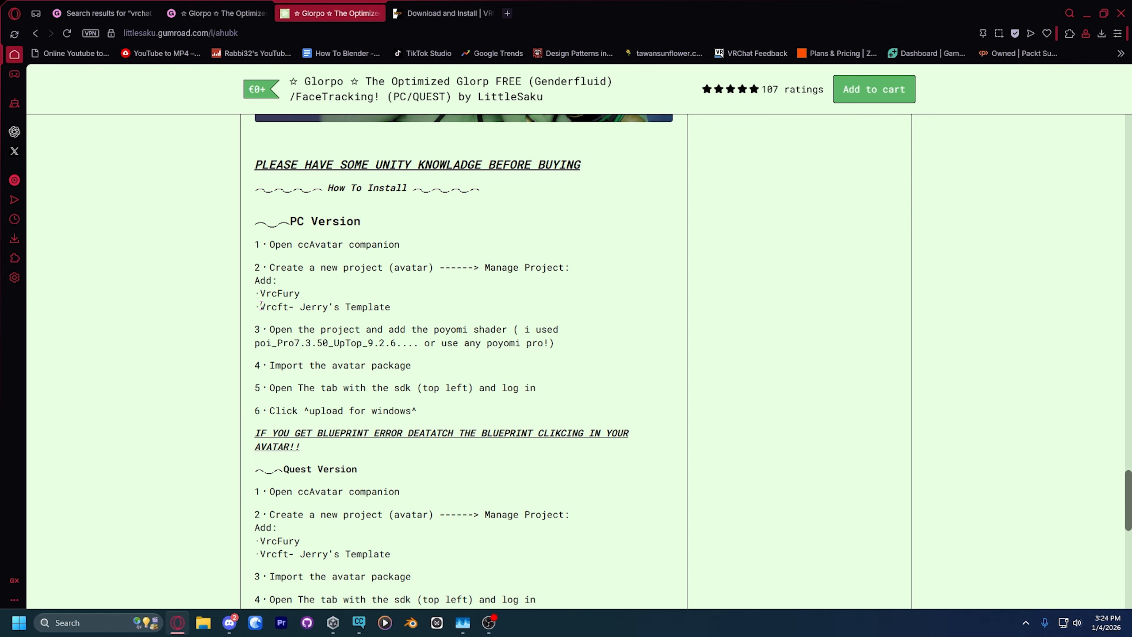
Step: Copy the Vrcft- Jerry's Template name from the Glorpo page's install steps and search Google for it in a new tab
drag(262, 305, 380, 317)
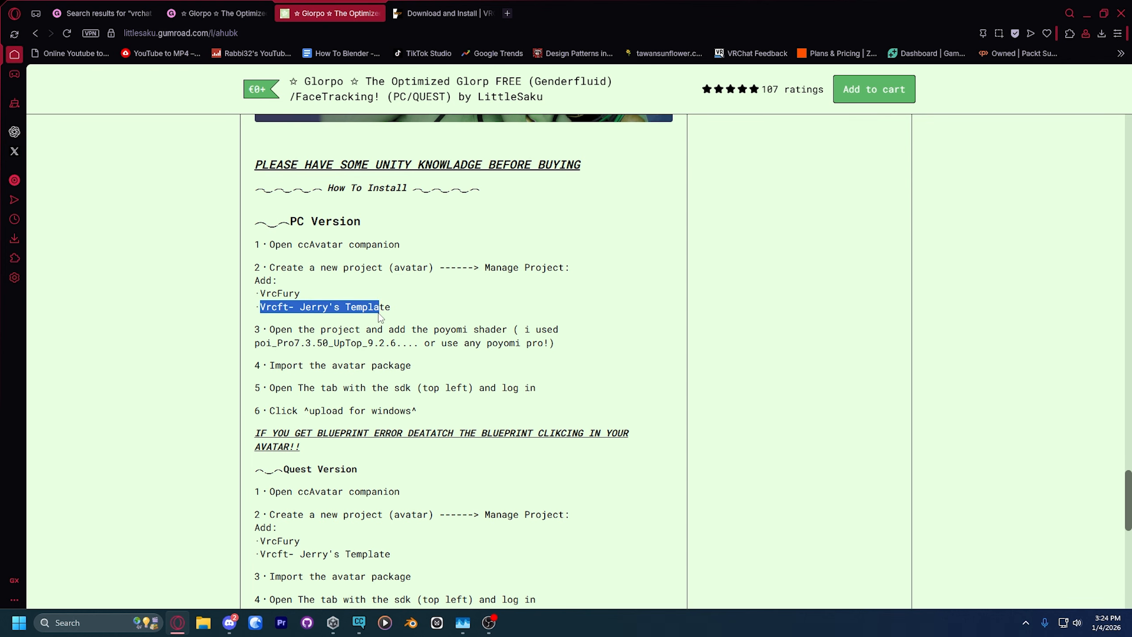
key(ctrl+c)
click(442, 13)
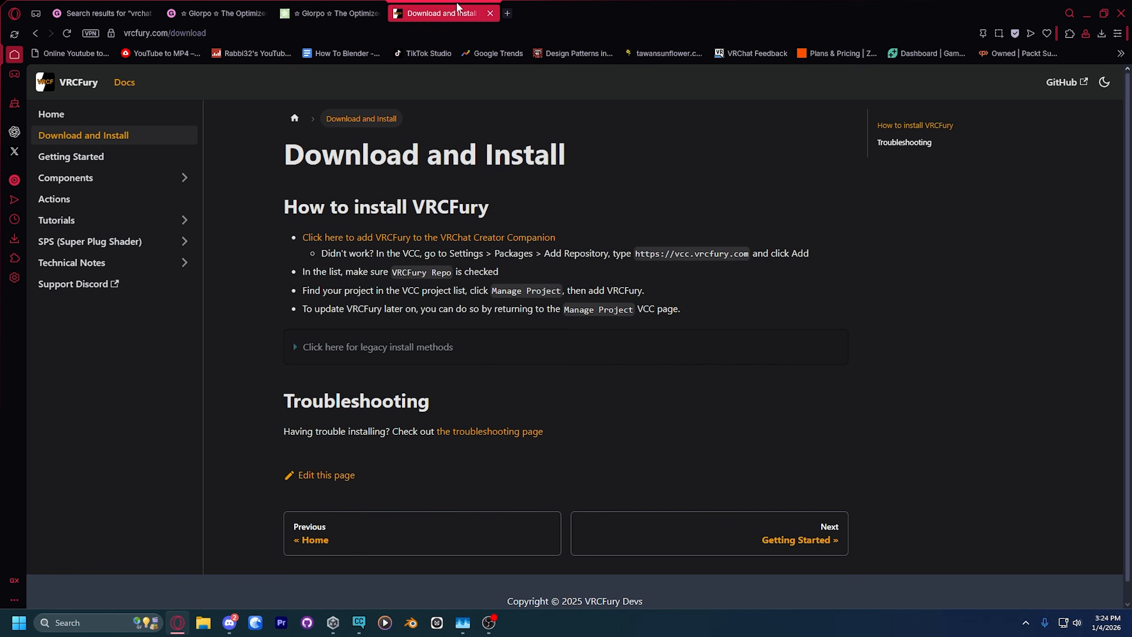
click(507, 12)
click(549, 107)
key(ctrl+v)
key(Return)
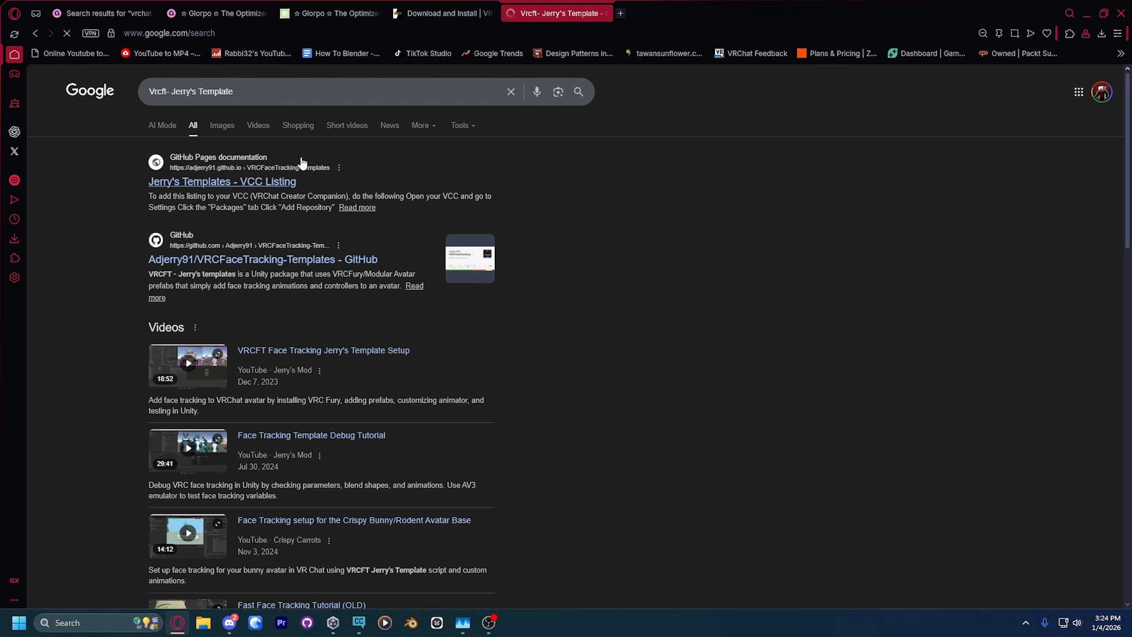
Step: Open the Jerry's Templates VCC Listing page and add its repository to the VRChat Creator Companion
click(243, 184)
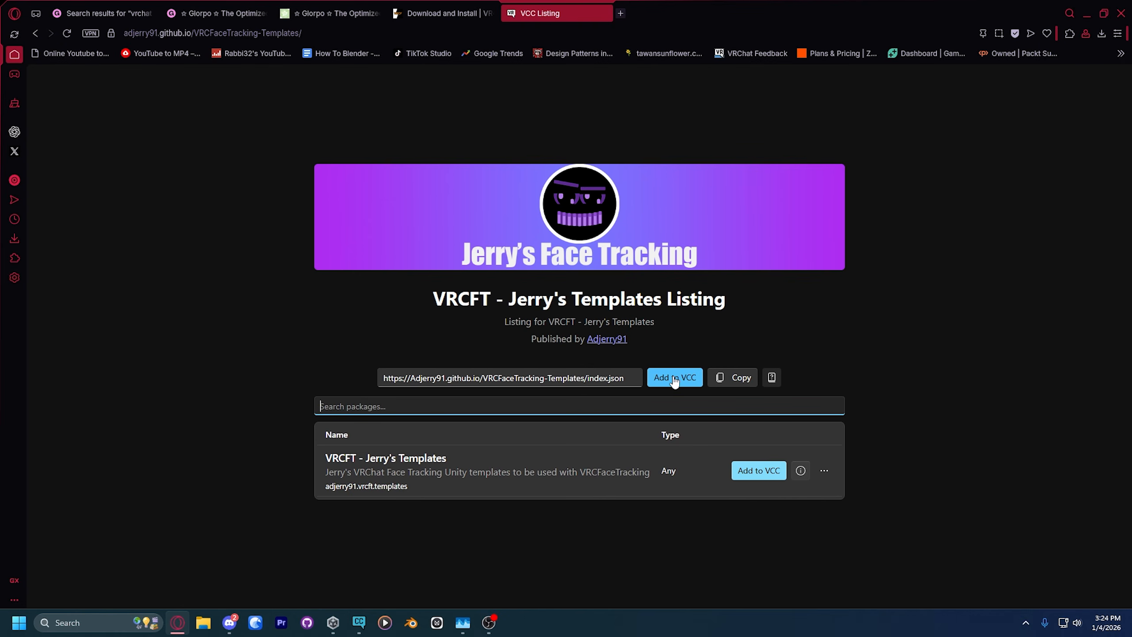
click(674, 379)
click(629, 135)
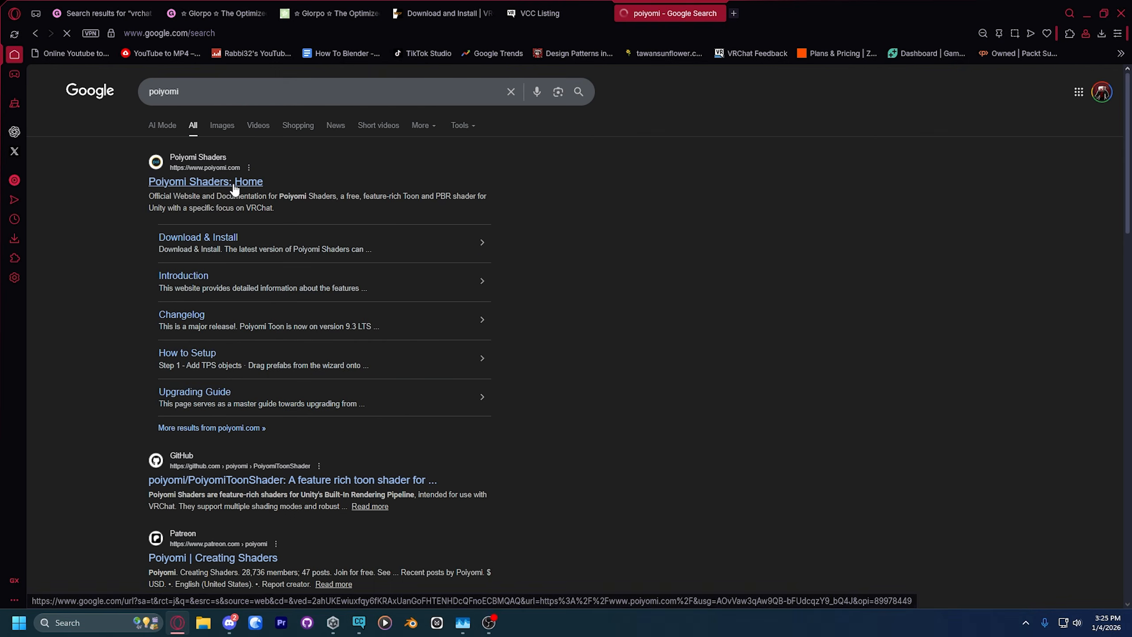
Step: Open the Poiyomi Shaders website, look over its home page and go to the Download & Install page
click(241, 183)
scroll(241, 193, down, 5)
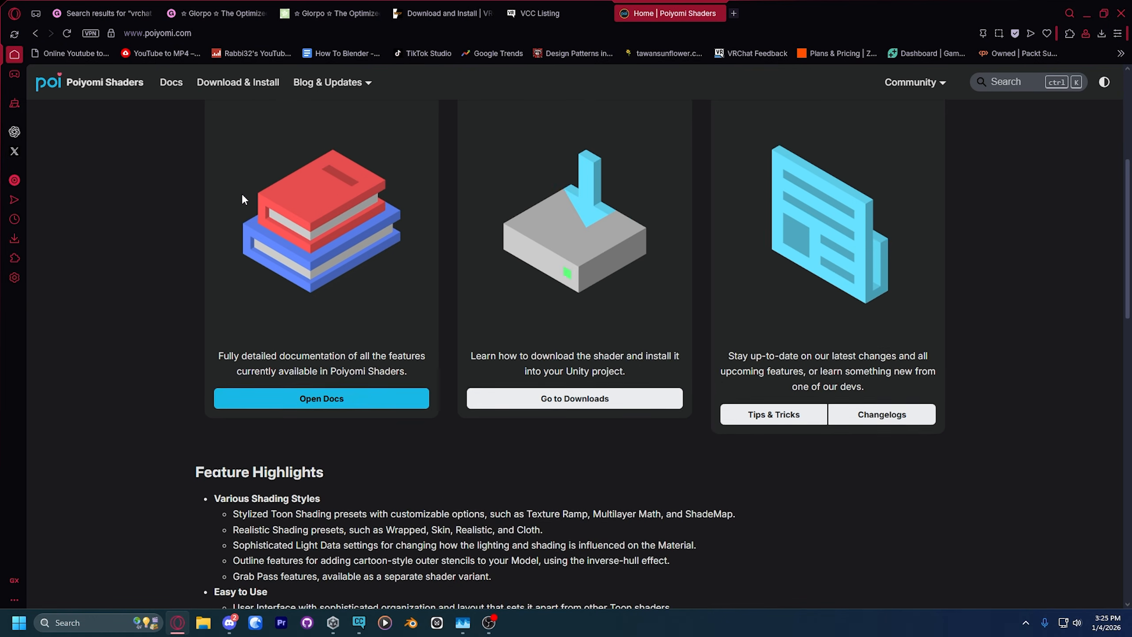
scroll(534, 294, up, 3)
scroll(536, 292, down, 8)
scroll(536, 292, up, 5)
click(534, 341)
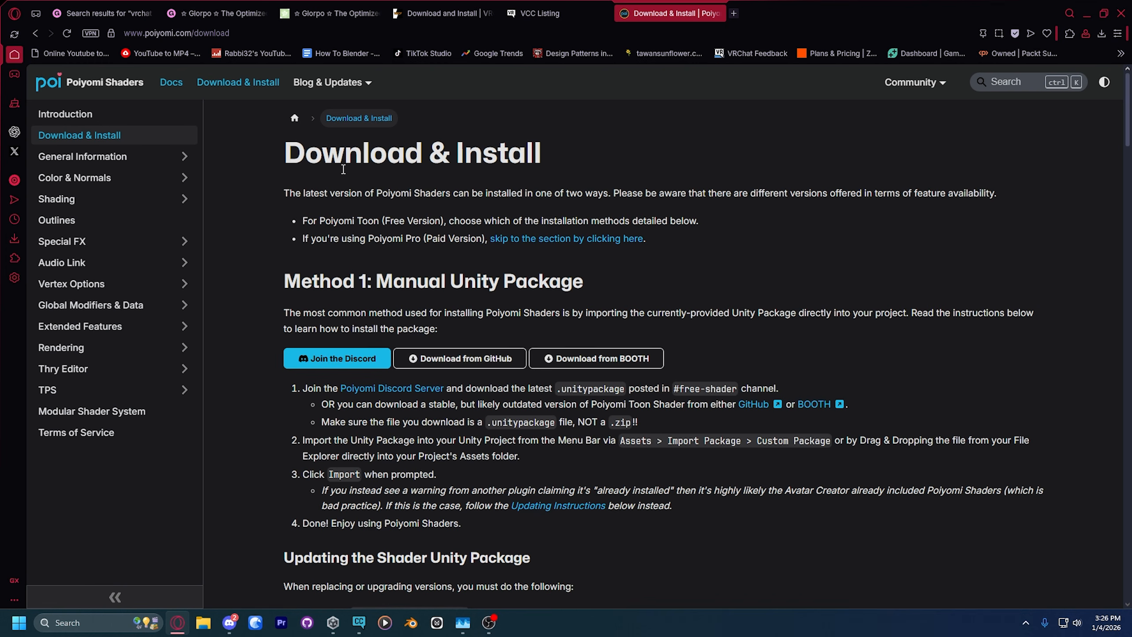
scroll(407, 196, down, 10)
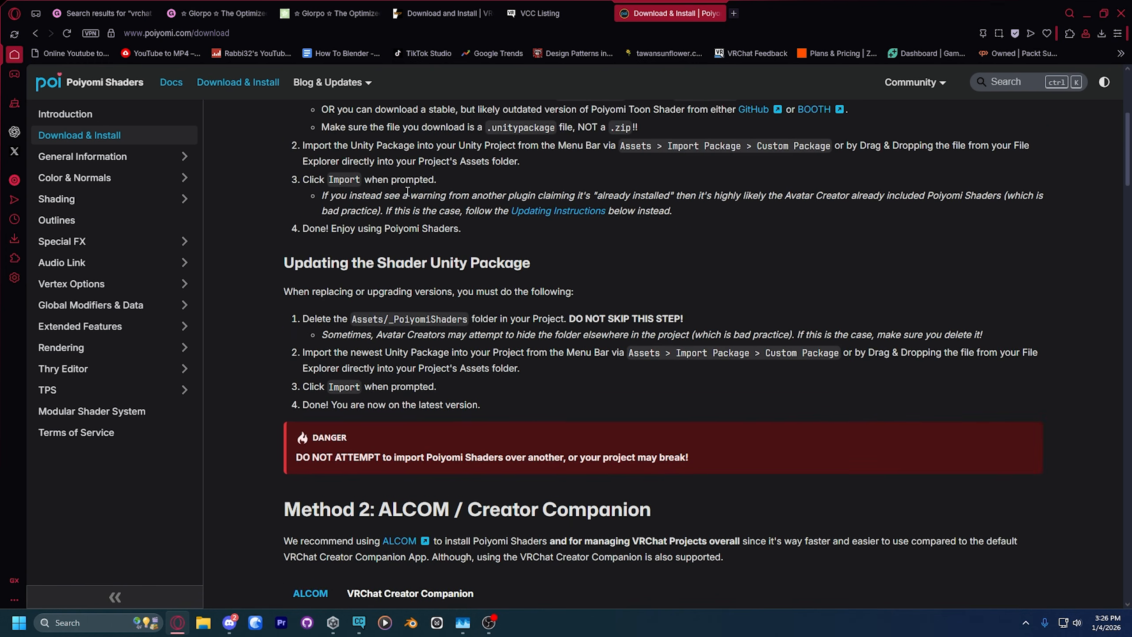
scroll(407, 195, down, 1)
click(415, 249)
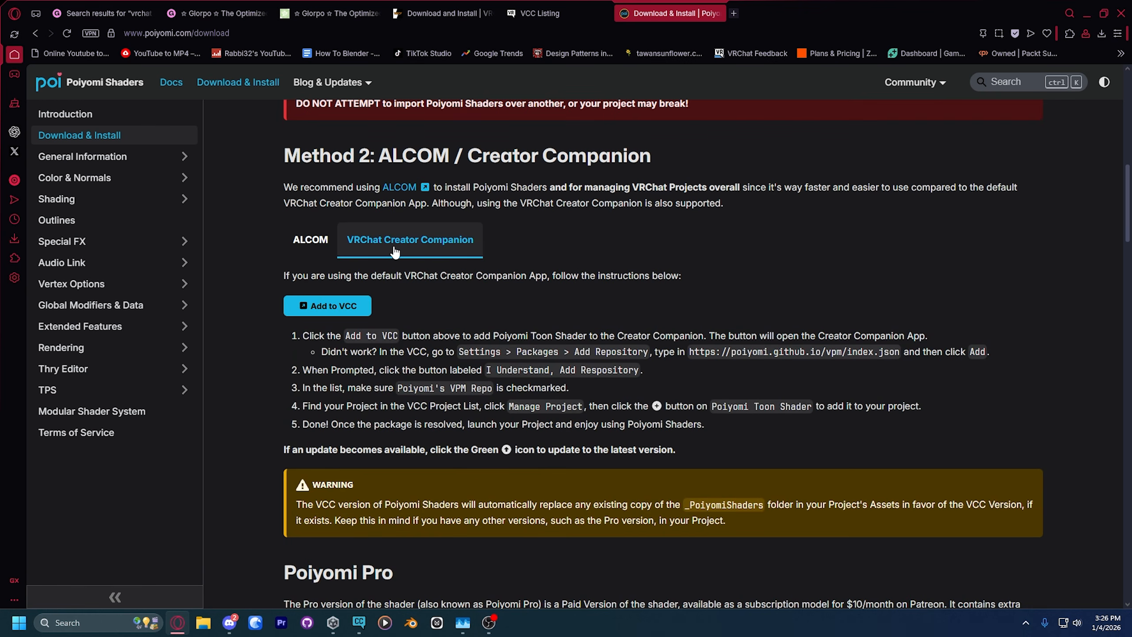
click(328, 306)
click(651, 130)
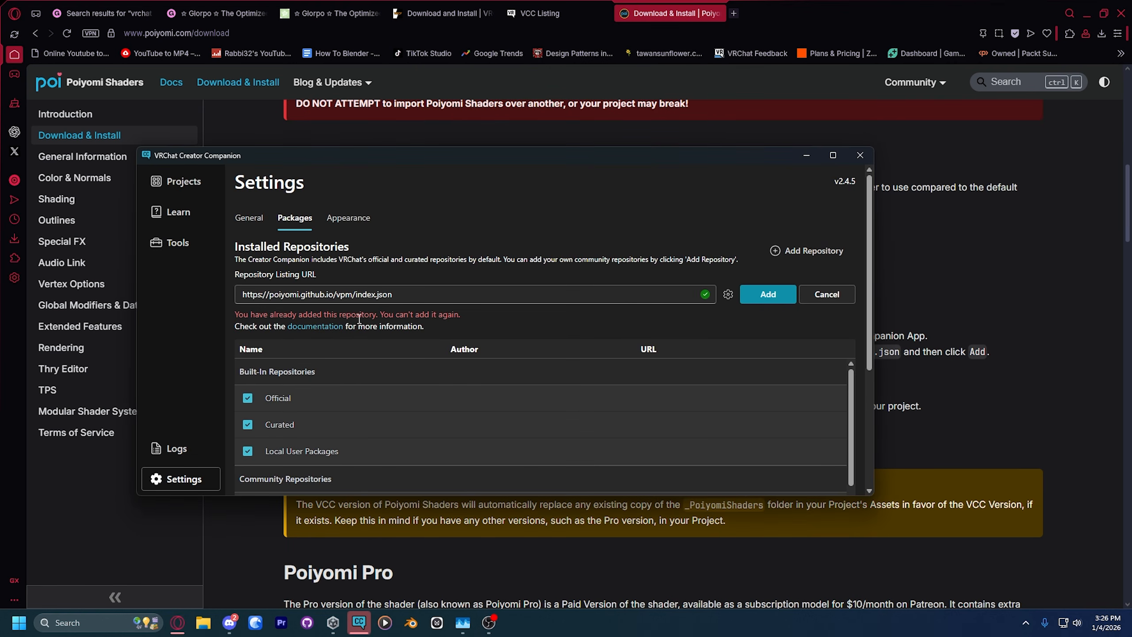
Step: Open package management for the Glorpo project and include the Curated and Local User Packages repositories in its package list
click(178, 181)
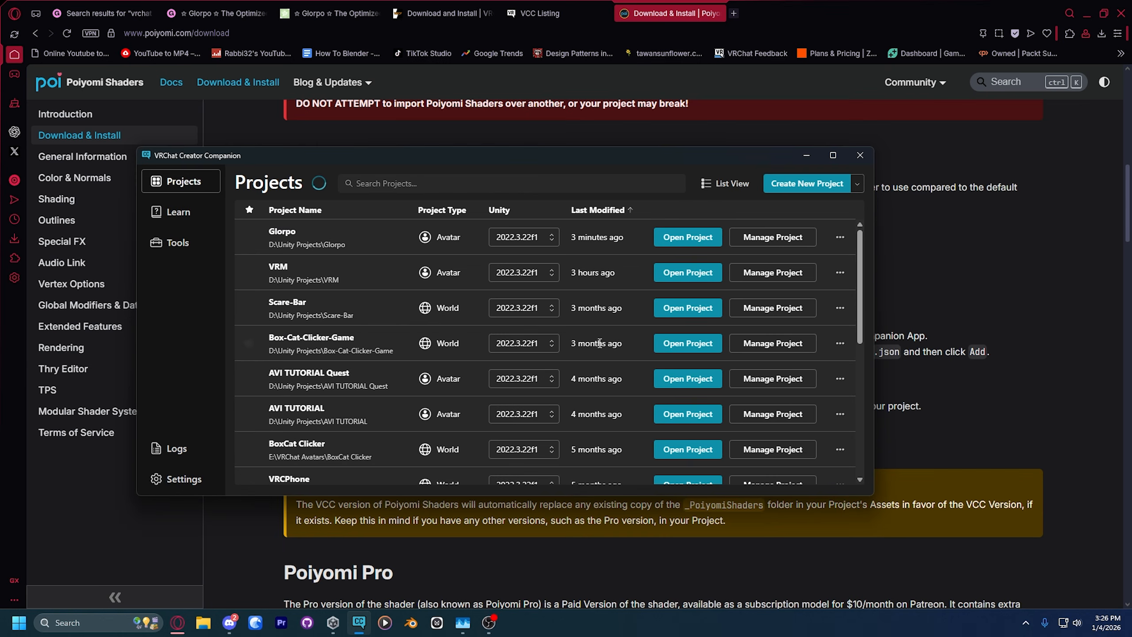
click(791, 238)
scroll(311, 307, down, 3)
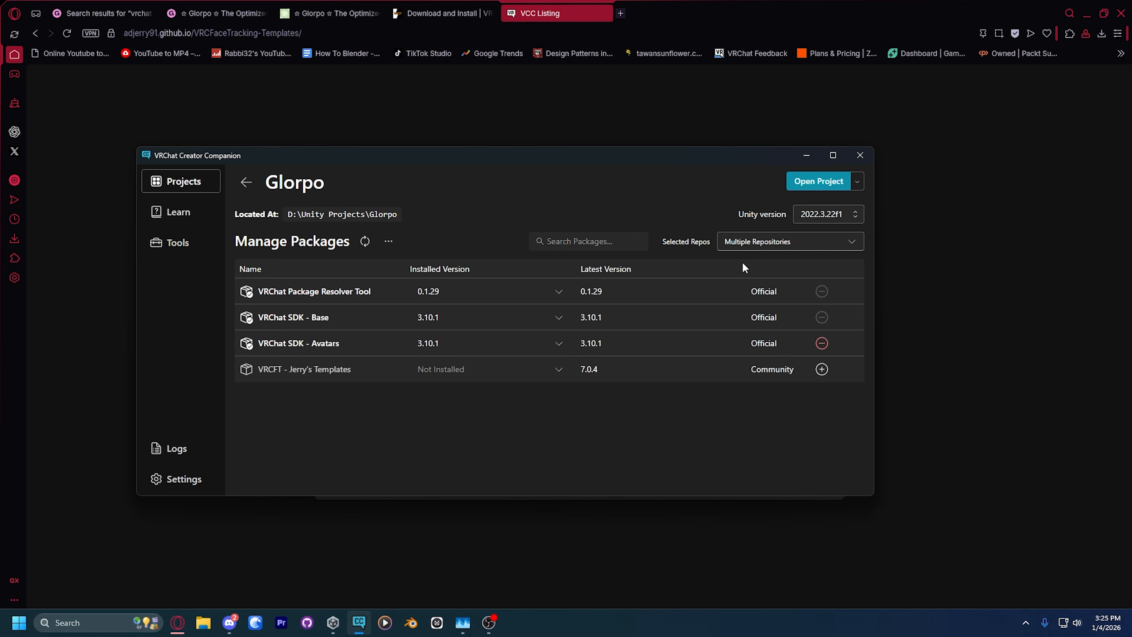
click(753, 243)
click(719, 304)
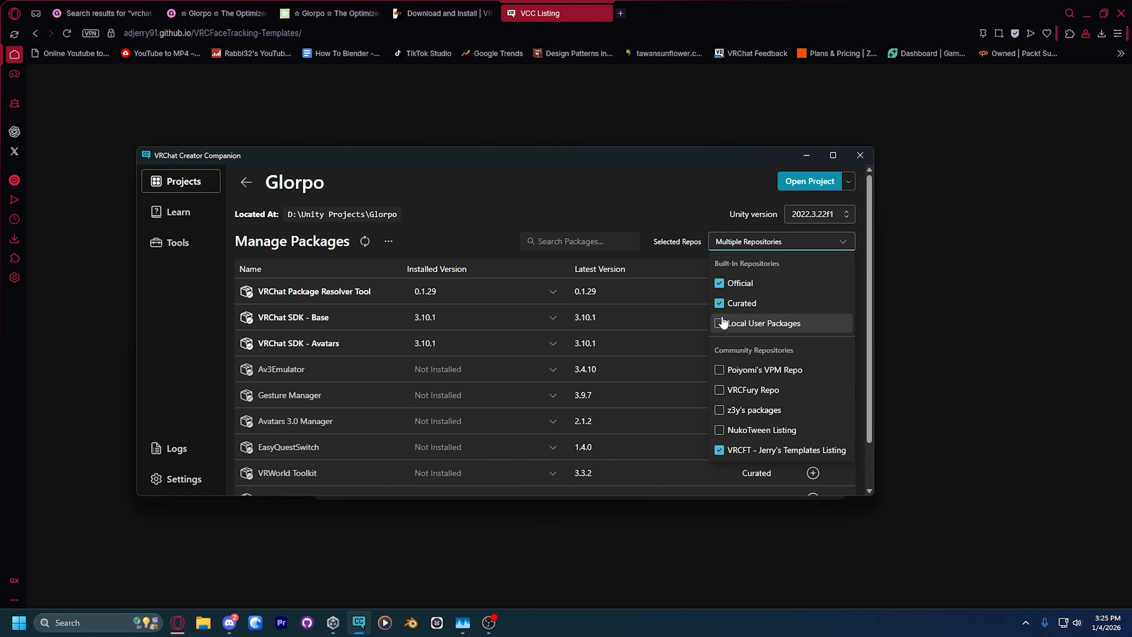
click(662, 205)
scroll(260, 453, down, 1)
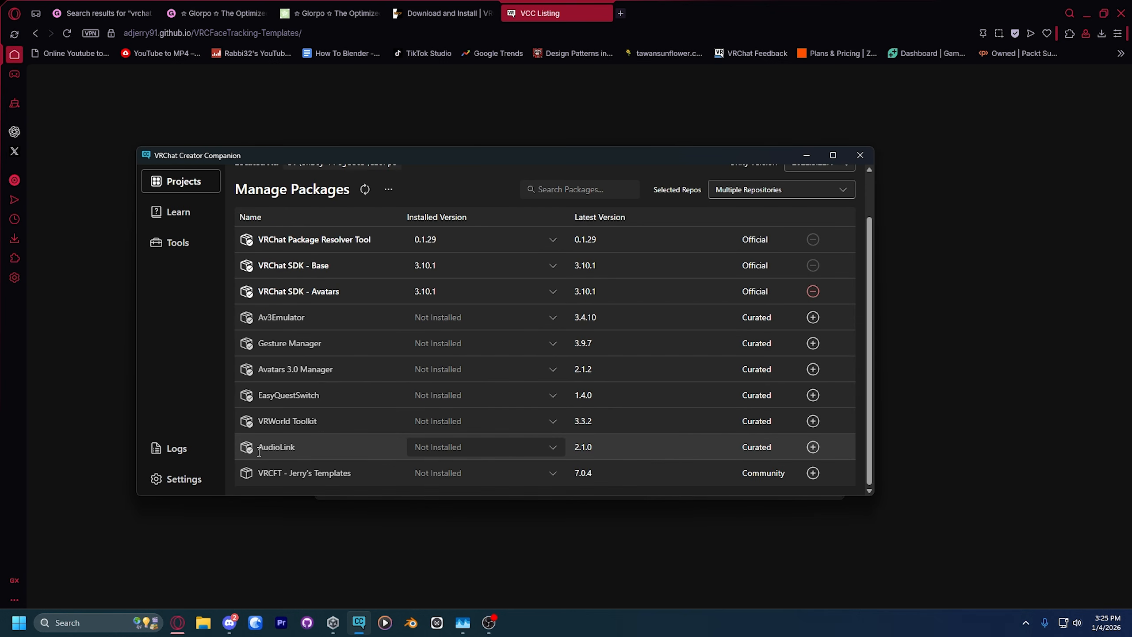
Step: Include Poiyomi's VPM Repo and the VRCFury Repo among the Glorpo project's selected community repositories
click(778, 189)
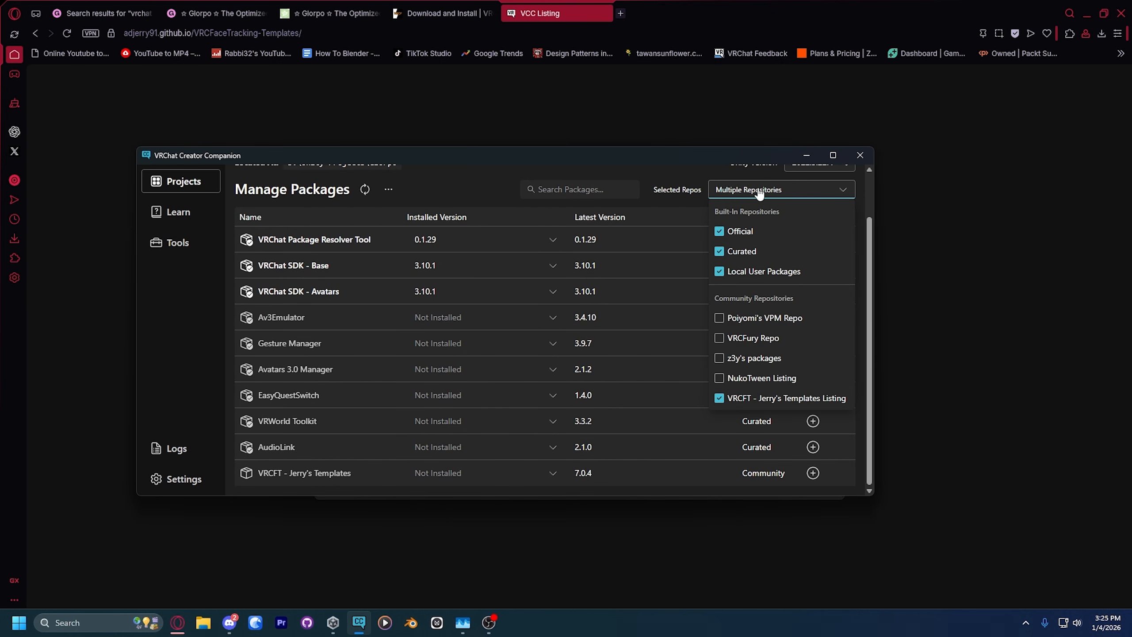
scroll(757, 196, up, 1)
scroll(750, 371, down, 1)
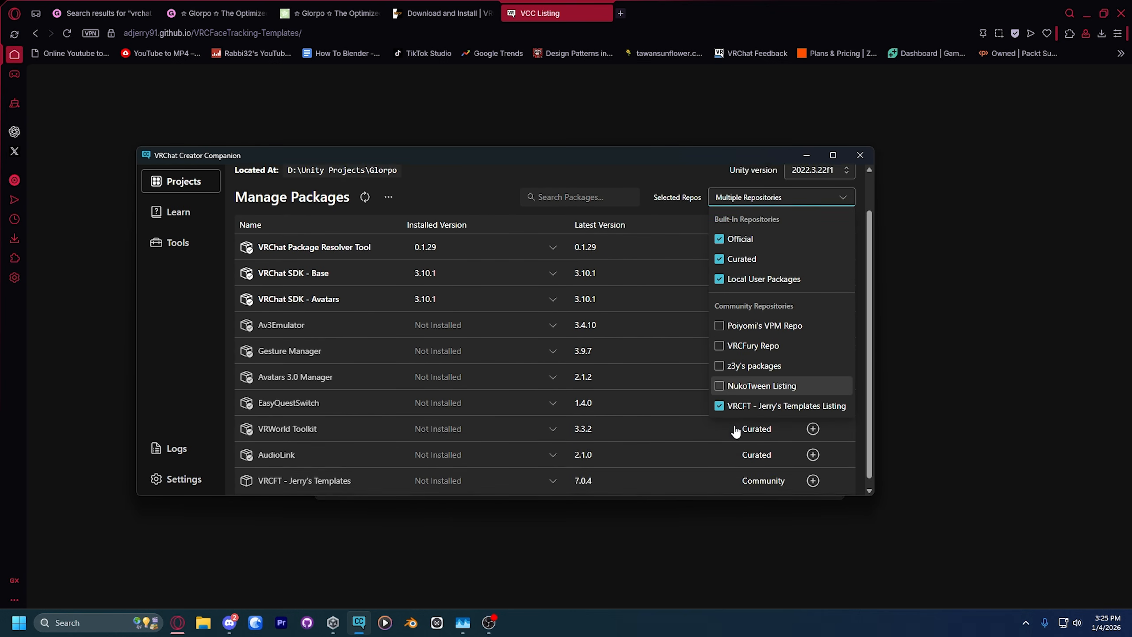
click(749, 320)
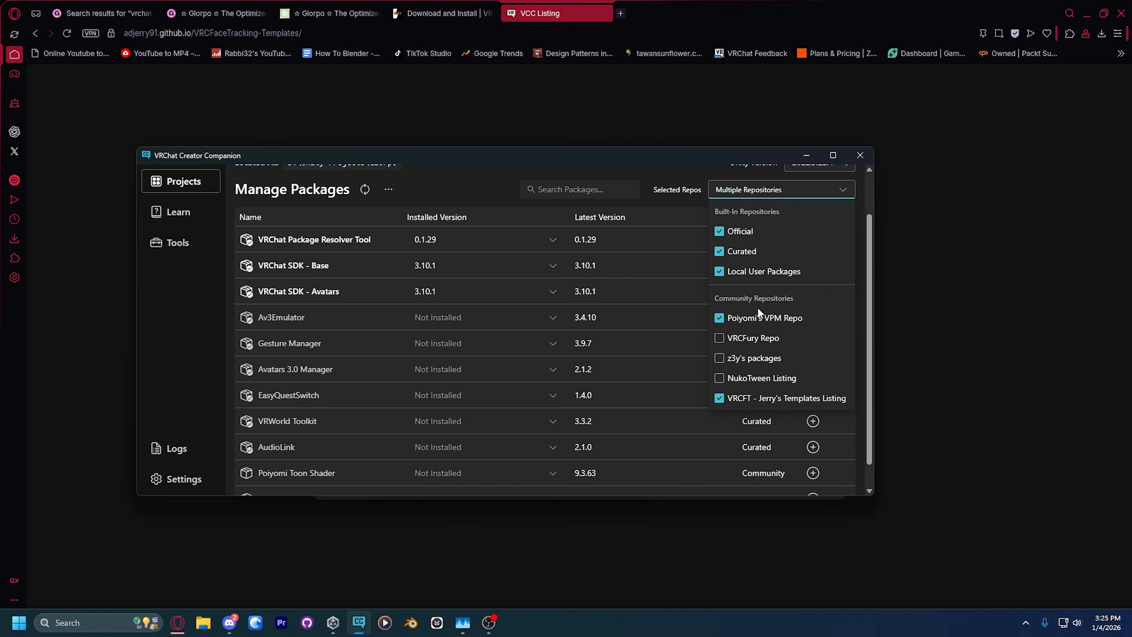
click(739, 338)
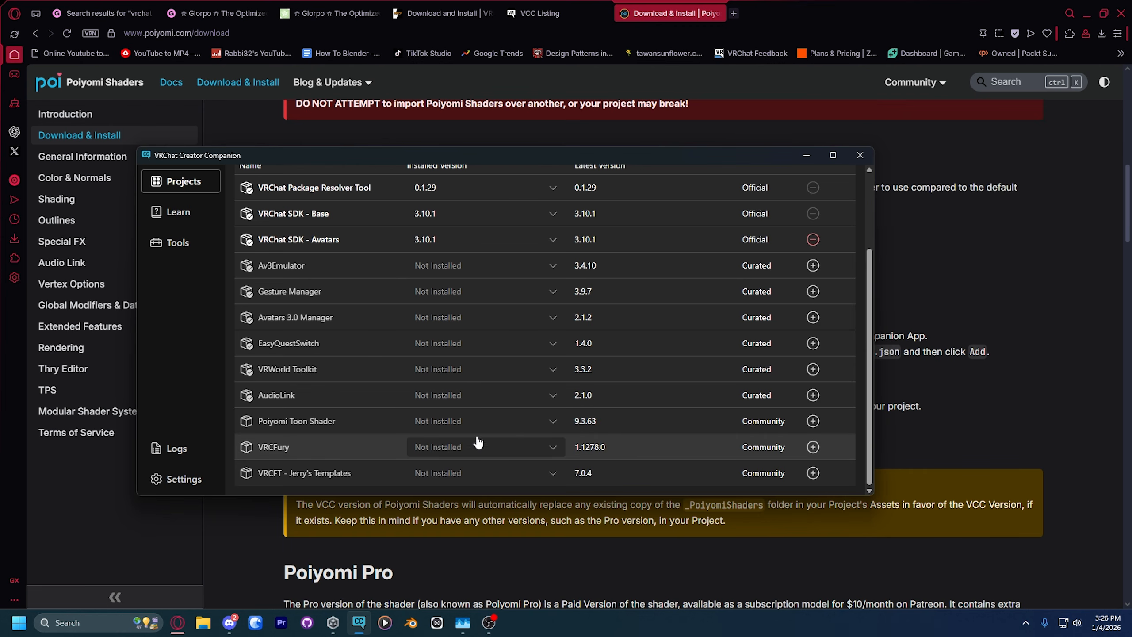
Step: Add VRCFury 1.1278.0 and VRCFT - Jerry's Templates 7.0.4 to the Glorpo project
click(478, 442)
click(472, 300)
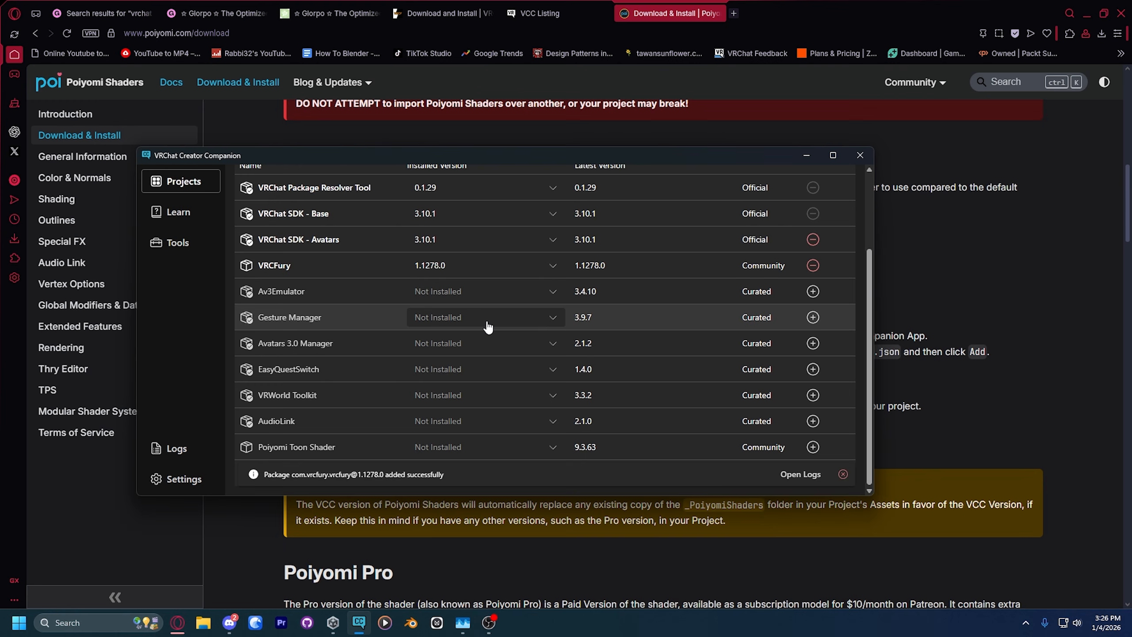
click(457, 476)
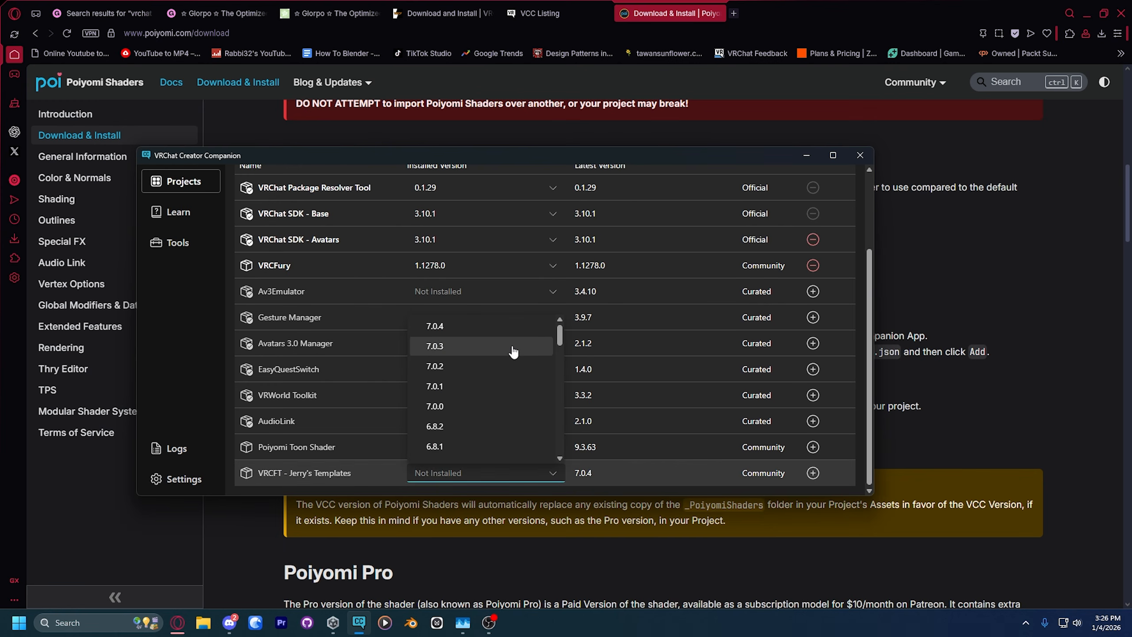
click(513, 349)
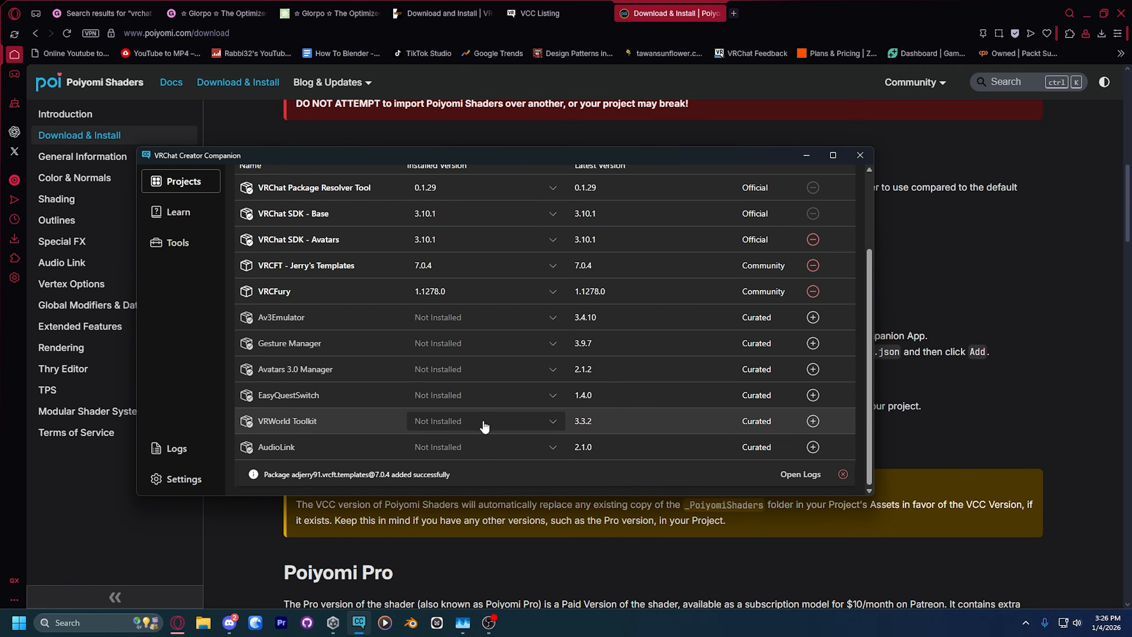
click(843, 474)
Step: Open the Poiyomi Toon Shader version choices and check the Glorpo page's PC install steps for the shader version used
click(467, 474)
scroll(481, 372, up, 2)
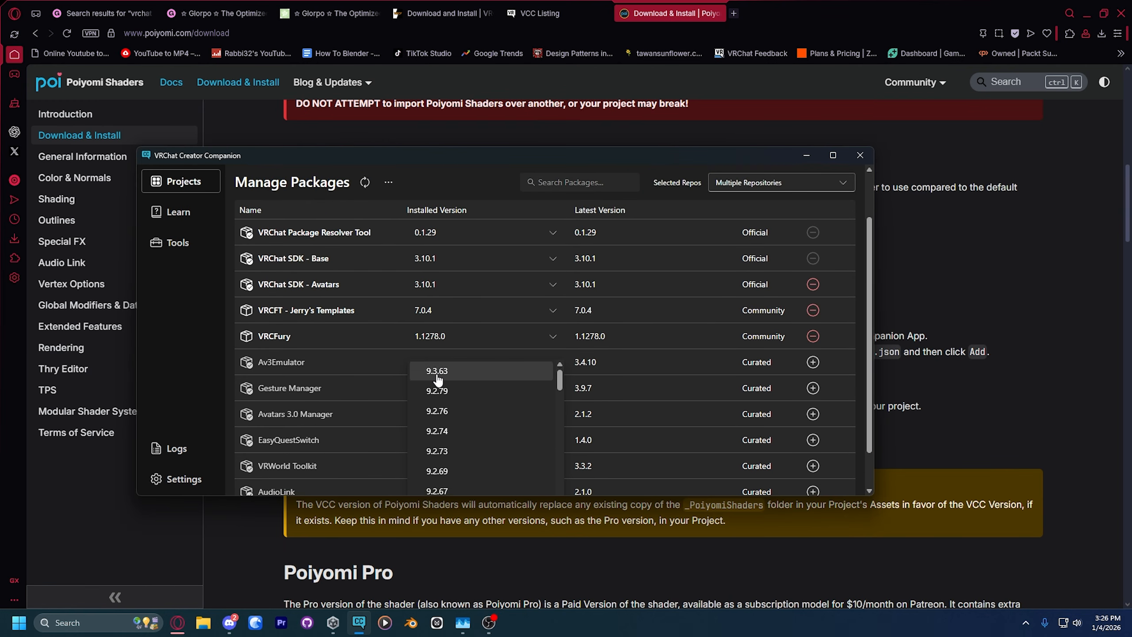
click(330, 12)
scroll(396, 439, down, 1)
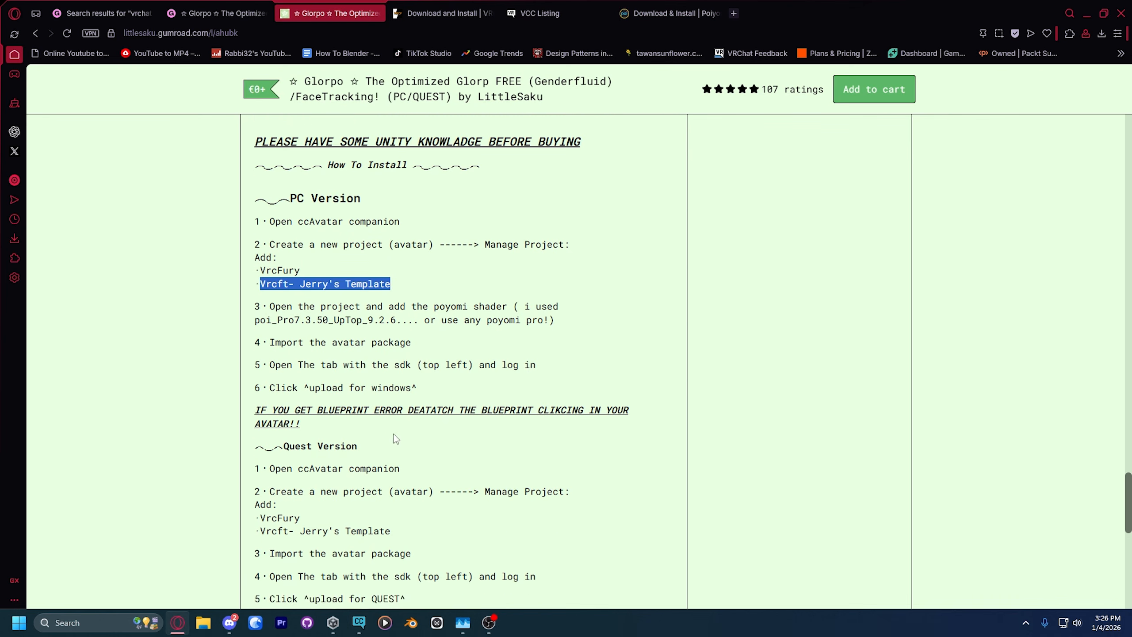
scroll(365, 356, up, 1)
drag(305, 342, 392, 342)
Step: Return to the Creator Companion, add Poiyomi Toon Shader to the Glorpo project and open the project in Unity
key(alt+Tab)
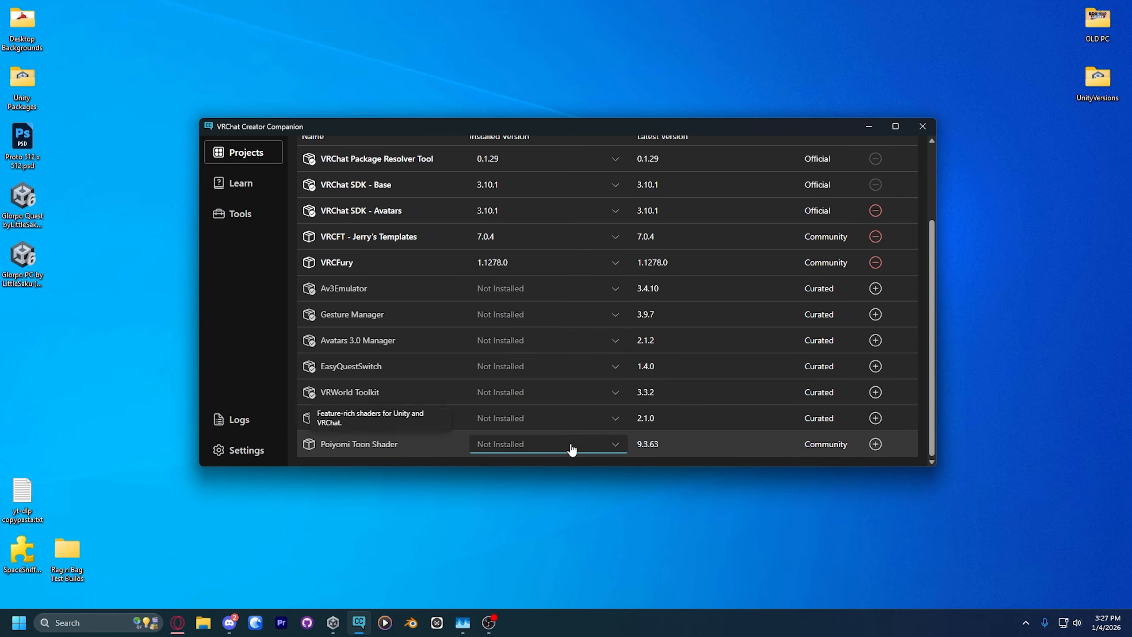
click(570, 444)
scroll(518, 378, down, 2)
click(501, 343)
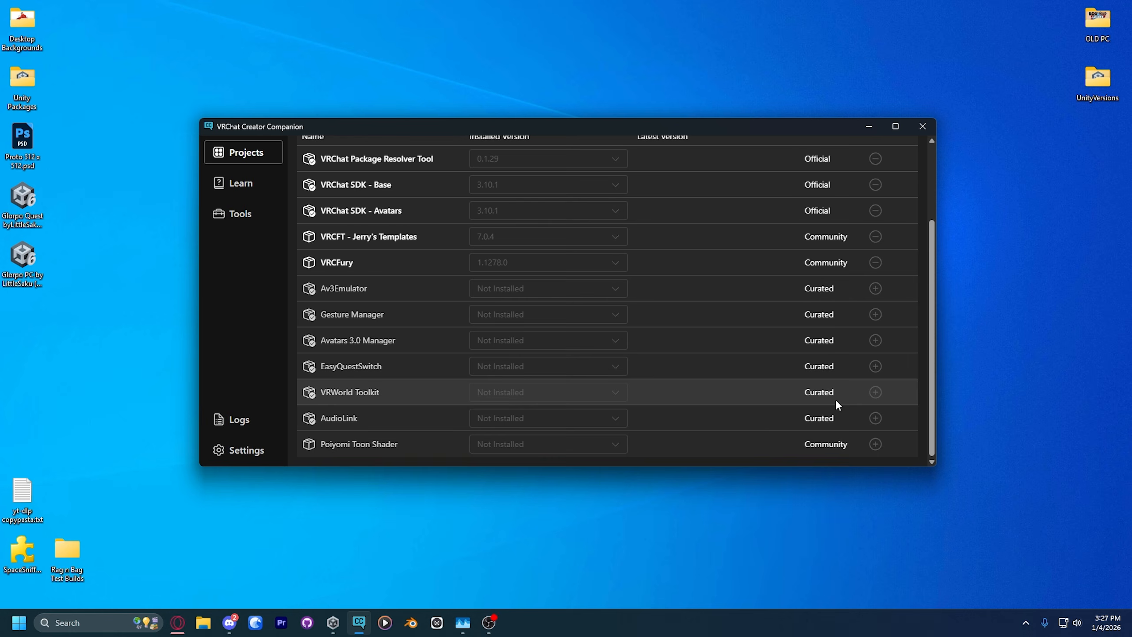
click(873, 152)
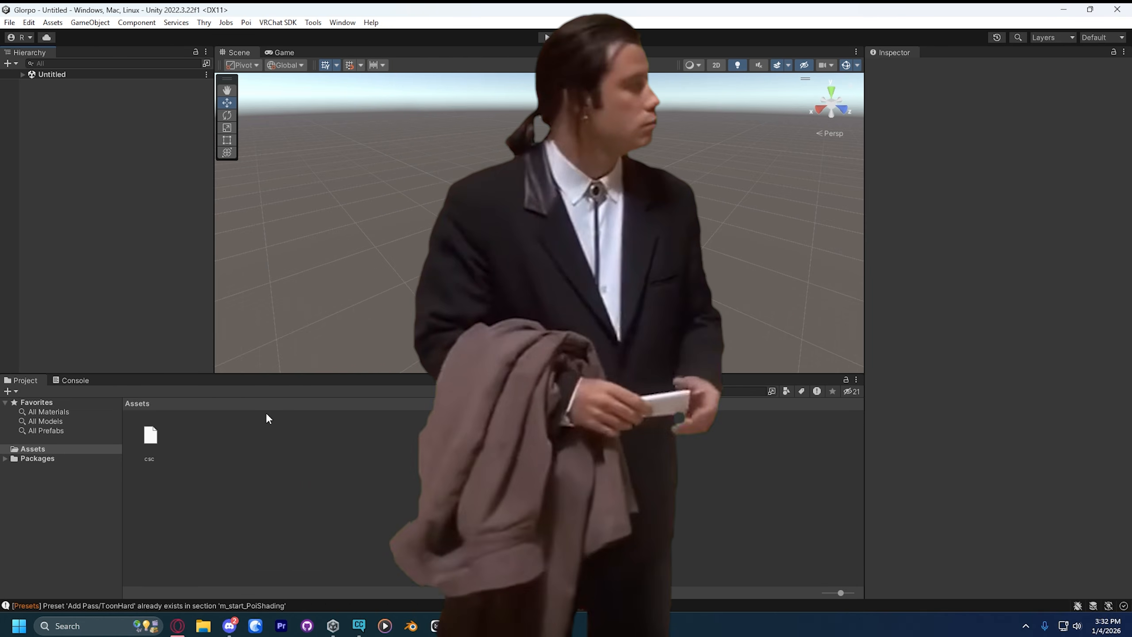
Step: Import the Glorpo PC package from the desktop into the Unity project with all of its contents
drag(290, 6, 450, 22)
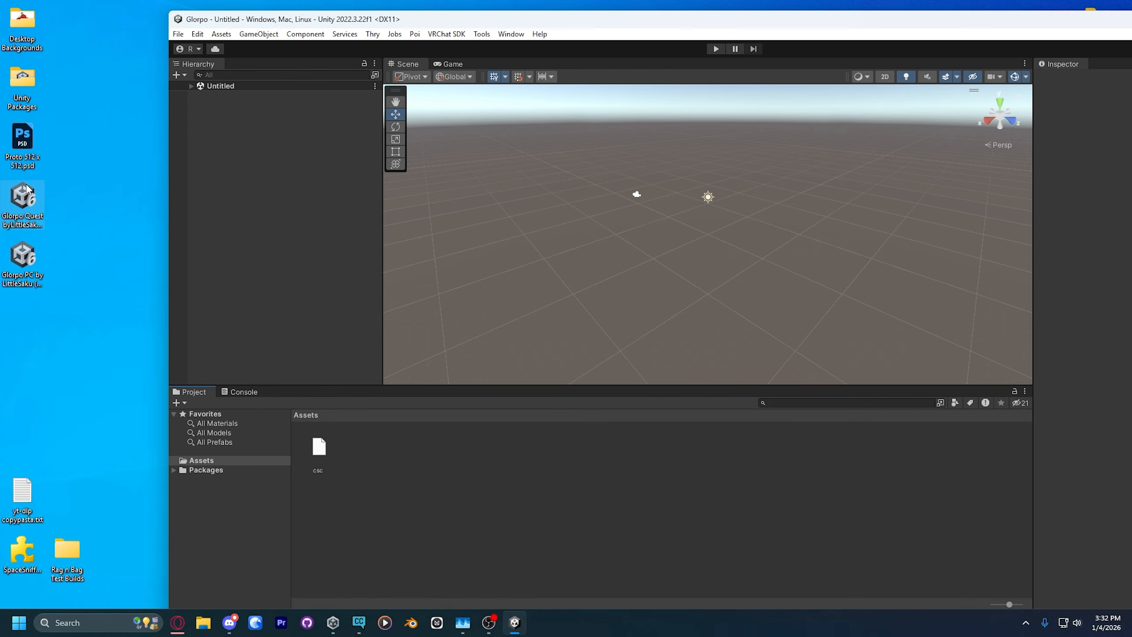
drag(22, 257, 405, 465)
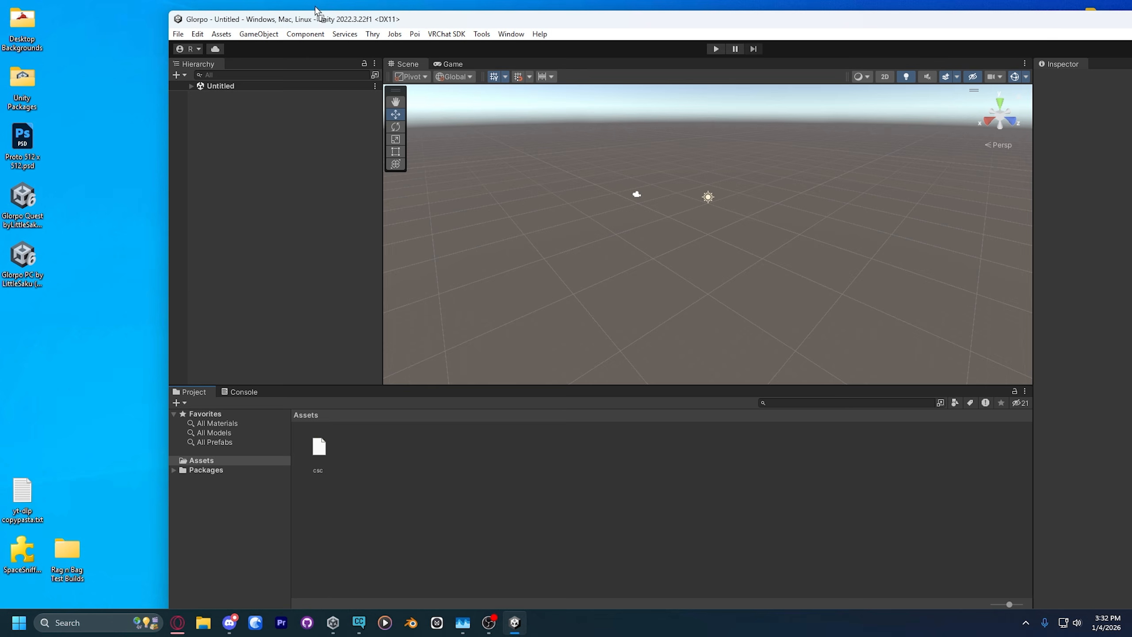
drag(313, 14, 186, 0)
scroll(472, 307, down, 15)
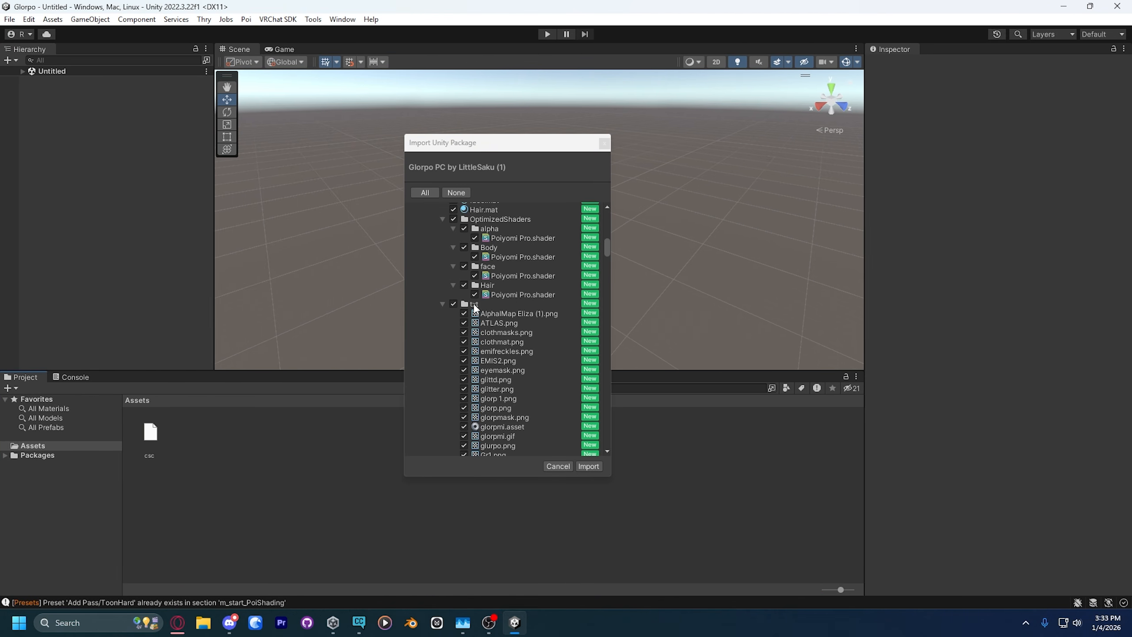
click(586, 466)
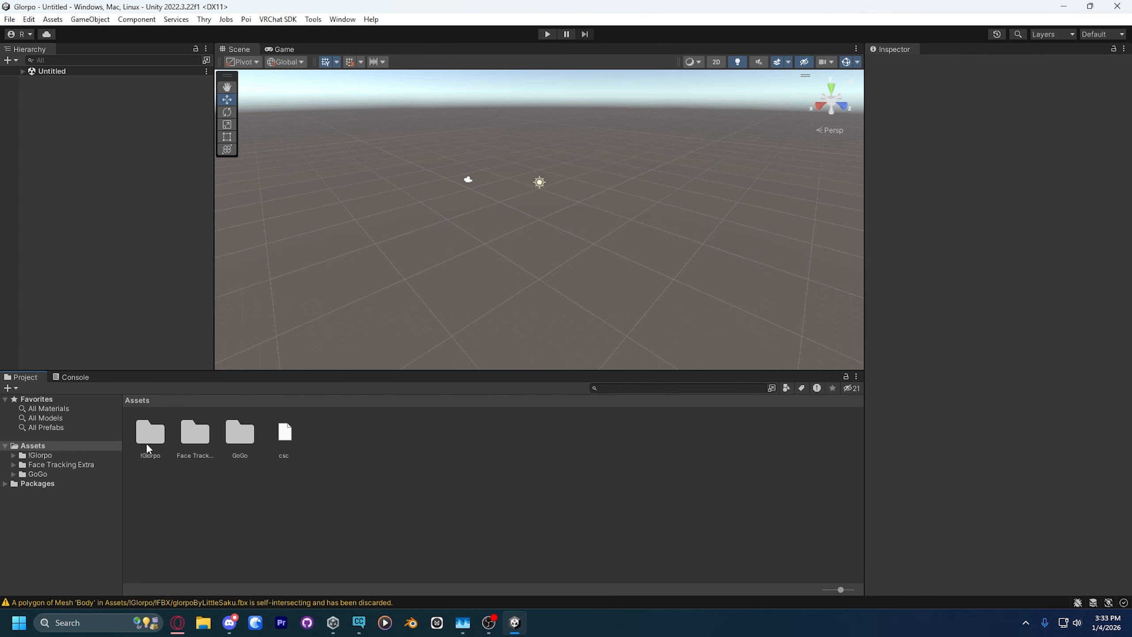
Step: Open the OpenMe! scene from the project's !Glorpo assets folder
double_click(151, 435)
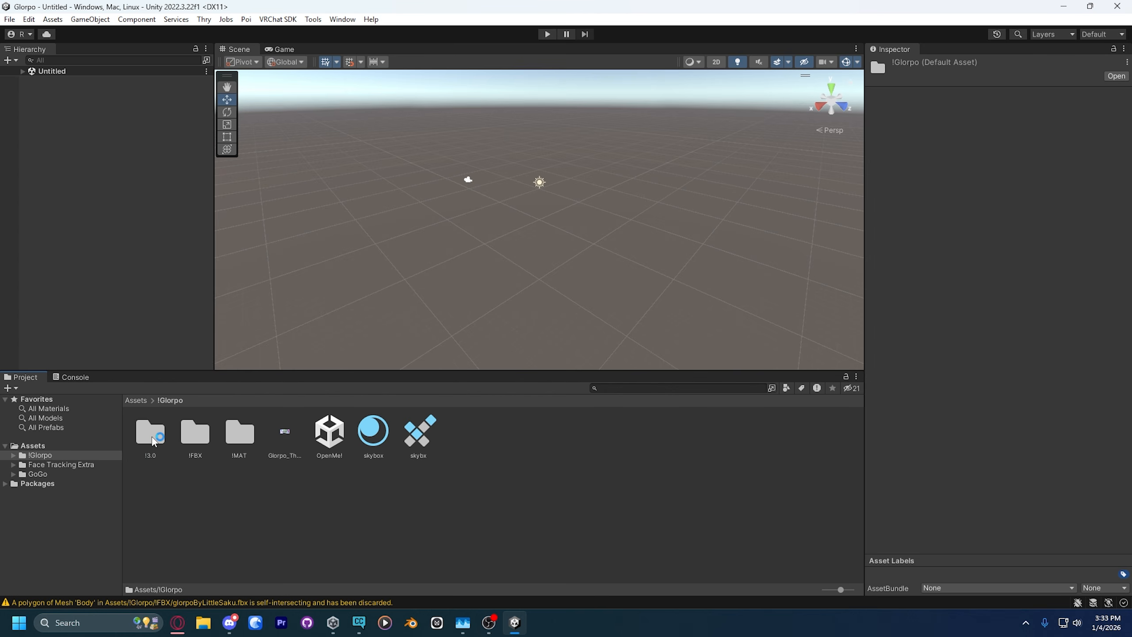
click(329, 429)
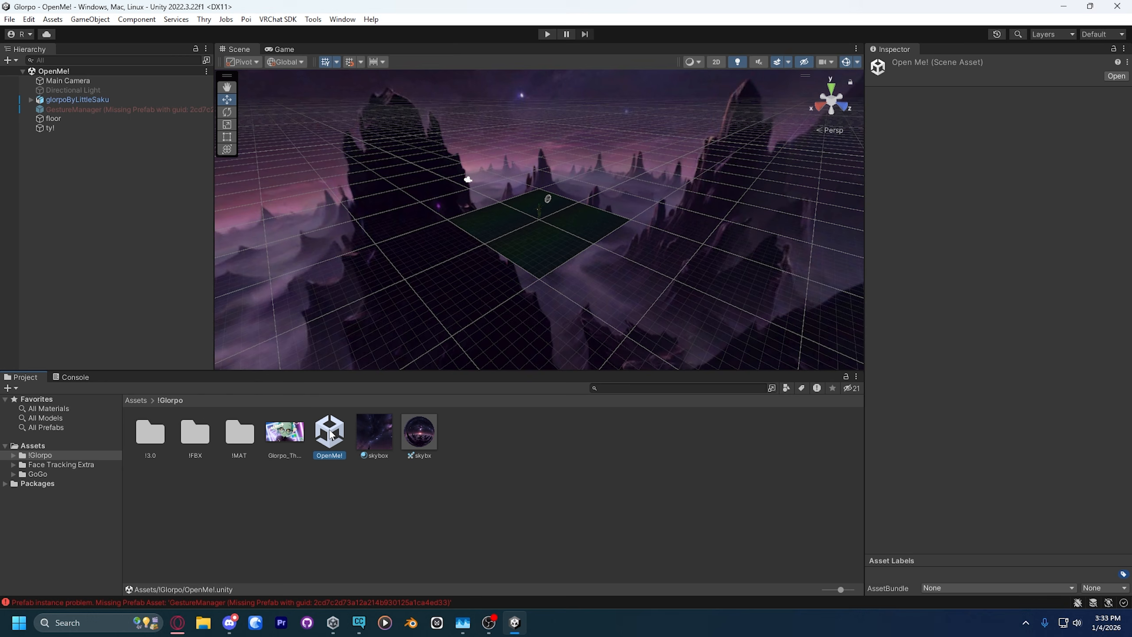
Step: Check the console messages for the opened scene, return to the project assets and close Unity
click(69, 378)
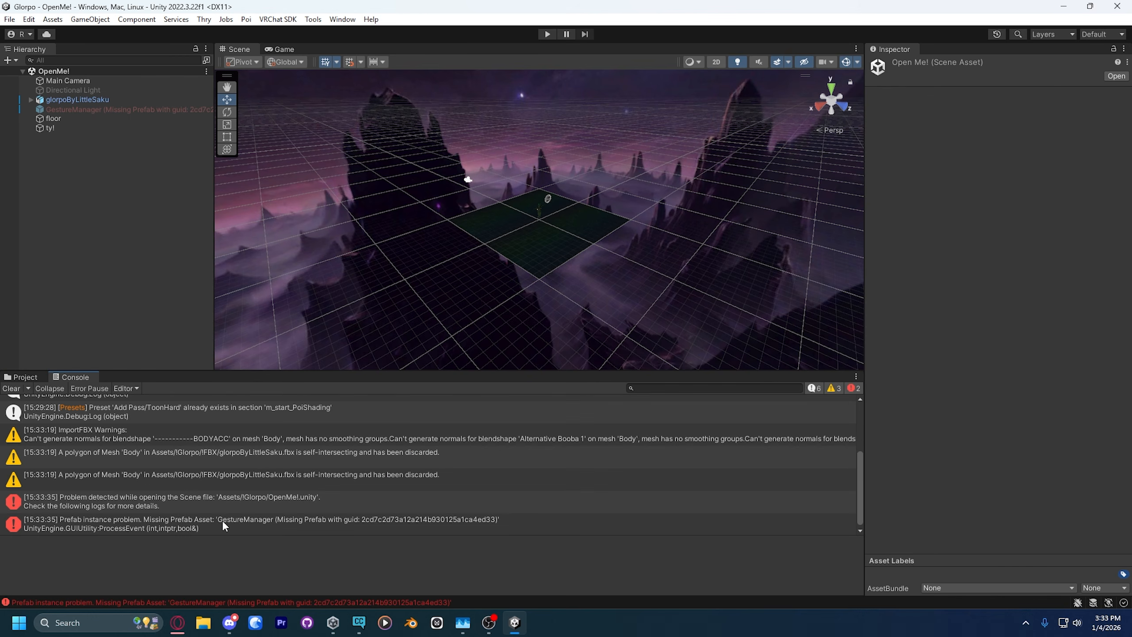
click(27, 377)
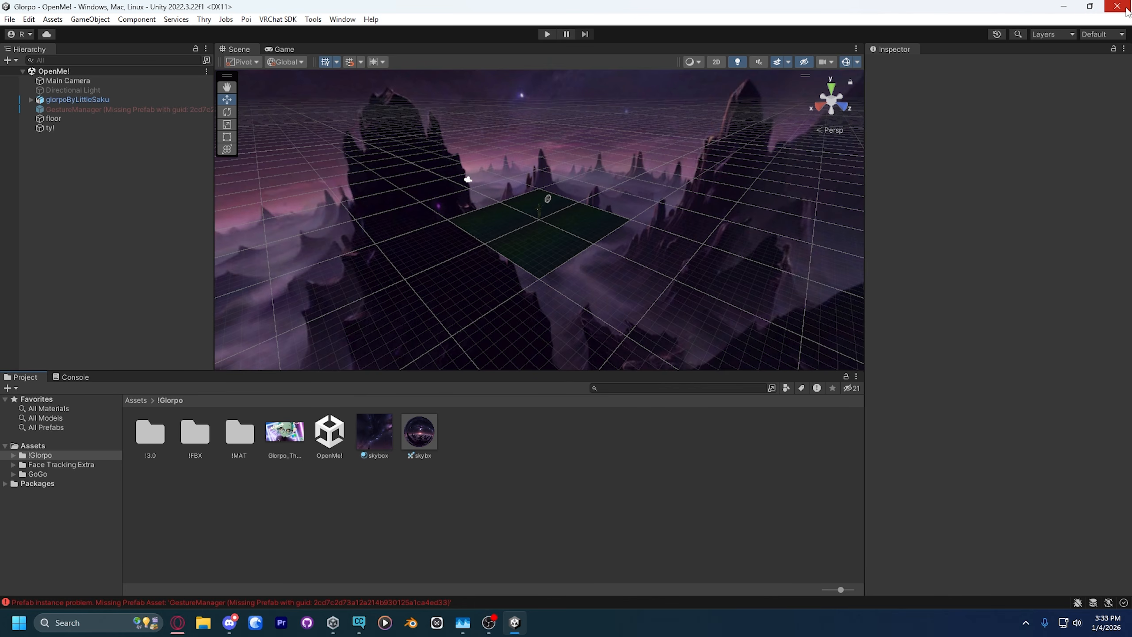
click(1126, 7)
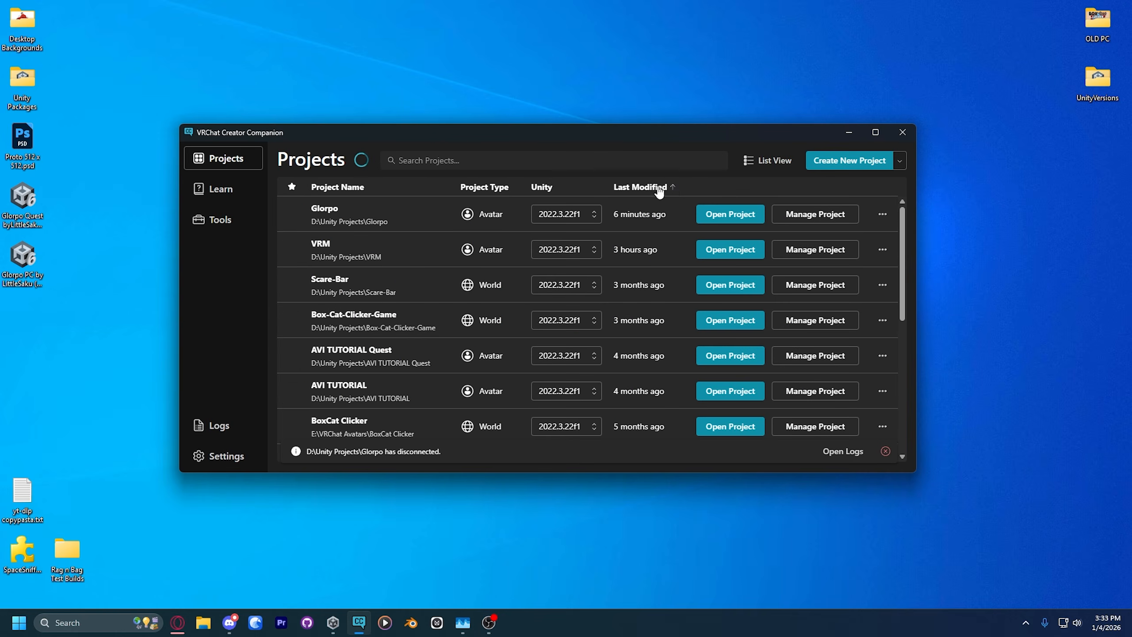
Step: Add Gesture Manager version 3.9.7 to the Glorpo project's packages and open the project in Unity
click(833, 215)
scroll(720, 357, down, 3)
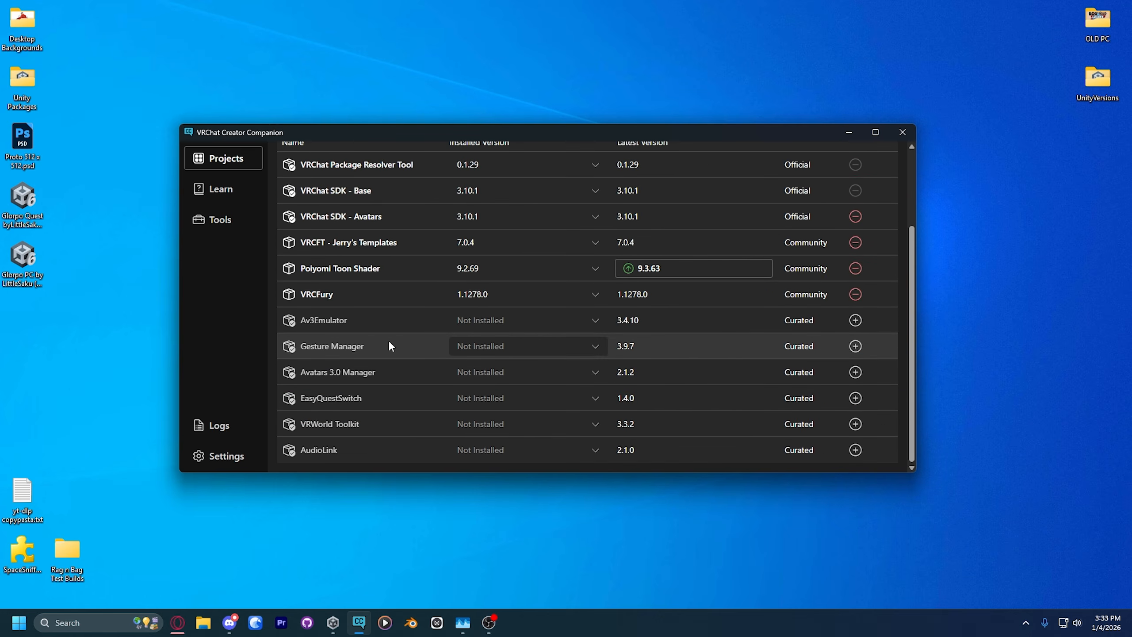
click(497, 352)
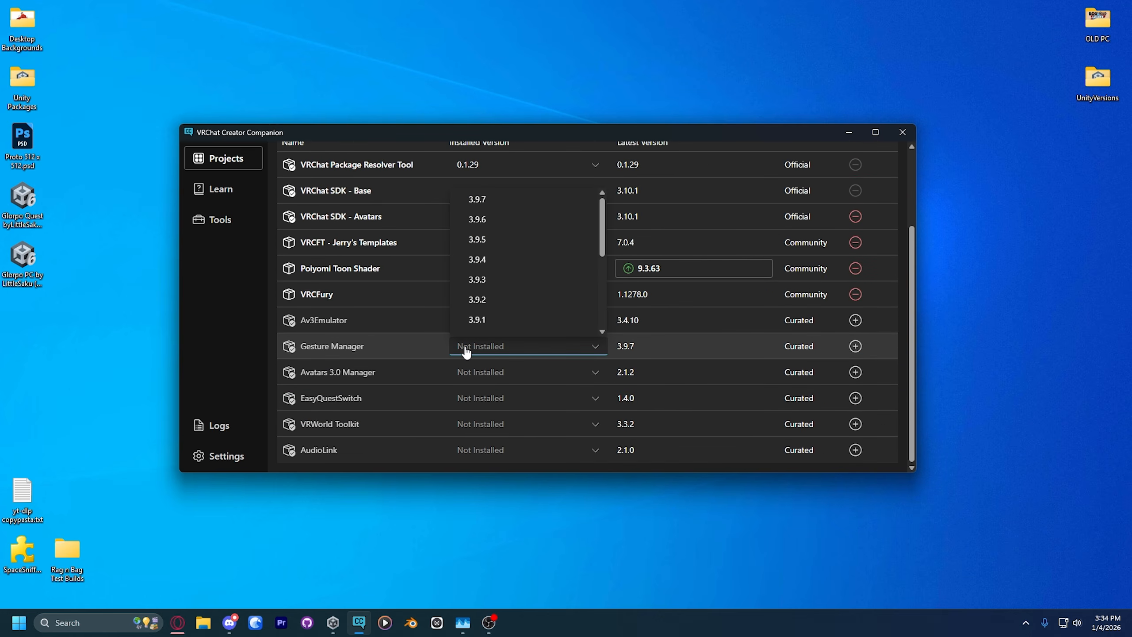
scroll(343, 337, up, 3)
click(493, 306)
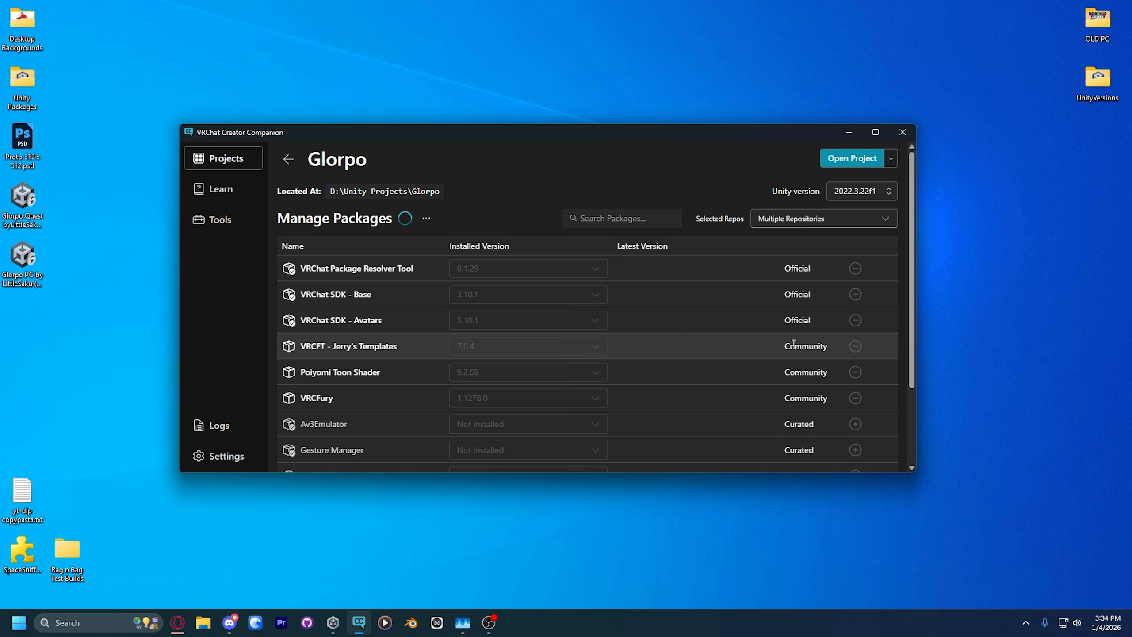
click(866, 158)
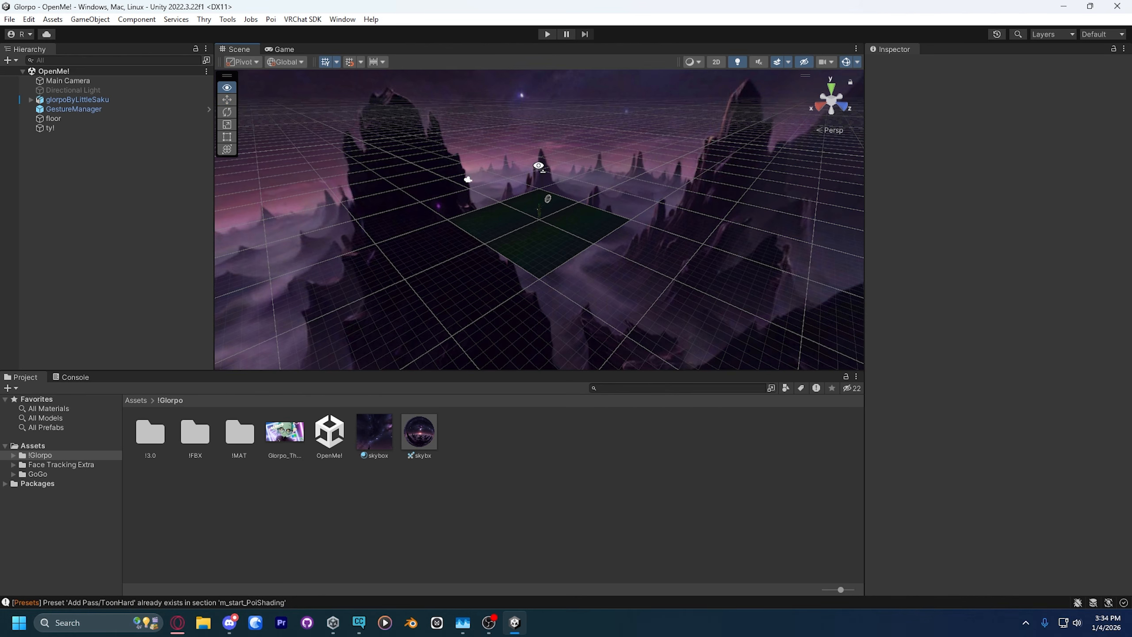
Step: Examine the Glorpo avatar in the OpenMe! scene up close from the front and from farther away
right_drag(539, 169, 419, 113)
key(w)
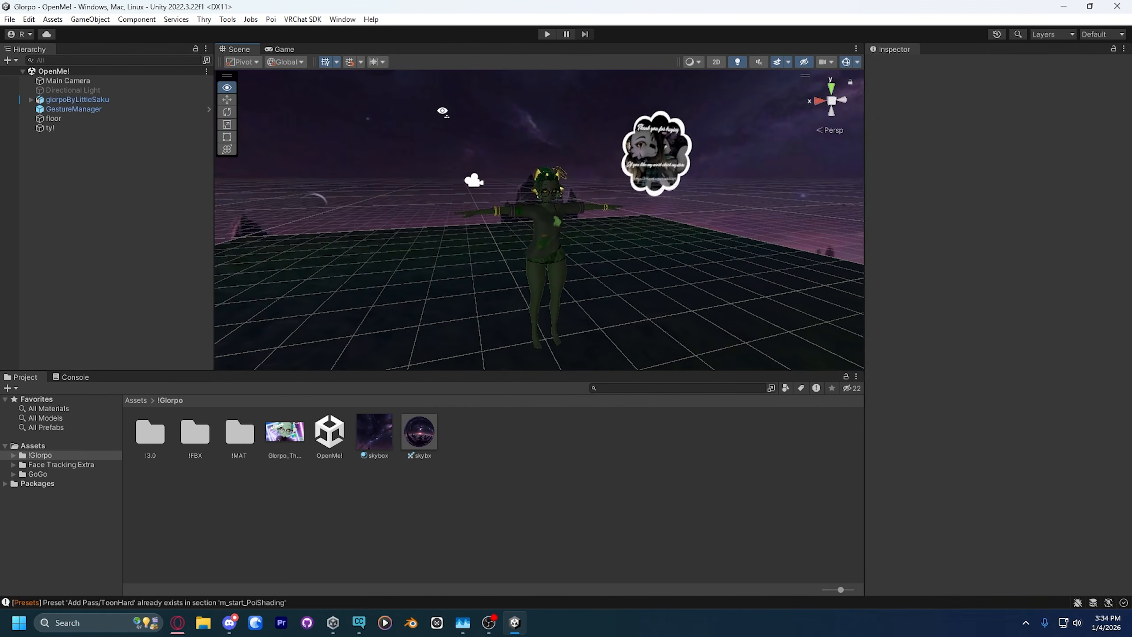
key(s)
right_drag(455, 128, 454, 140)
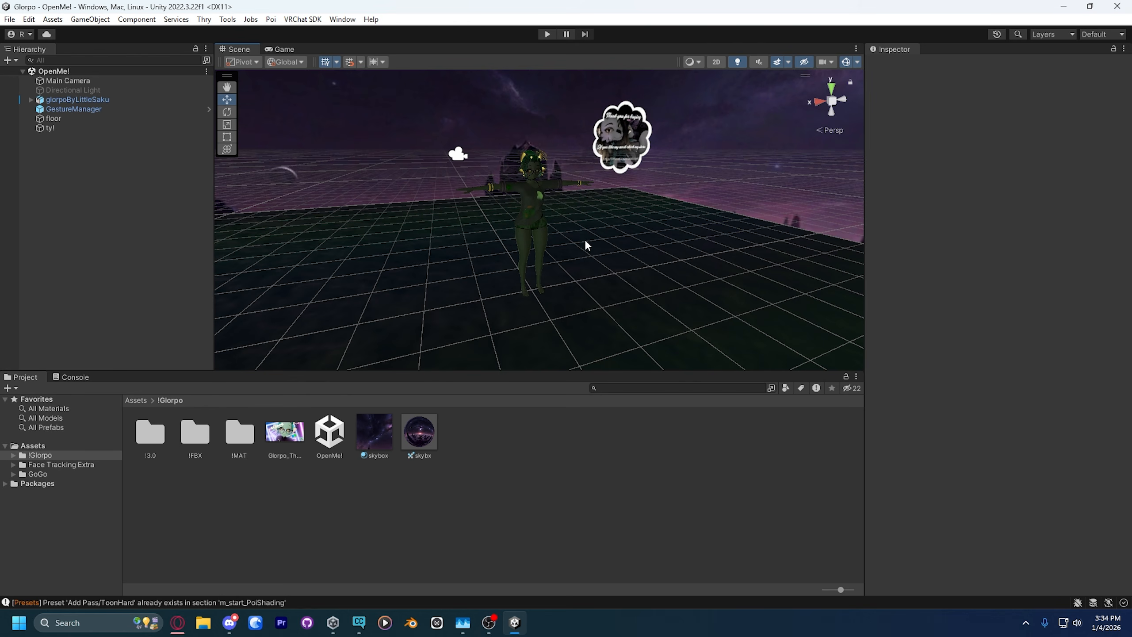
key(w)
right_drag(583, 238, 655, 214)
key(s)
click(133, 180)
click(89, 100)
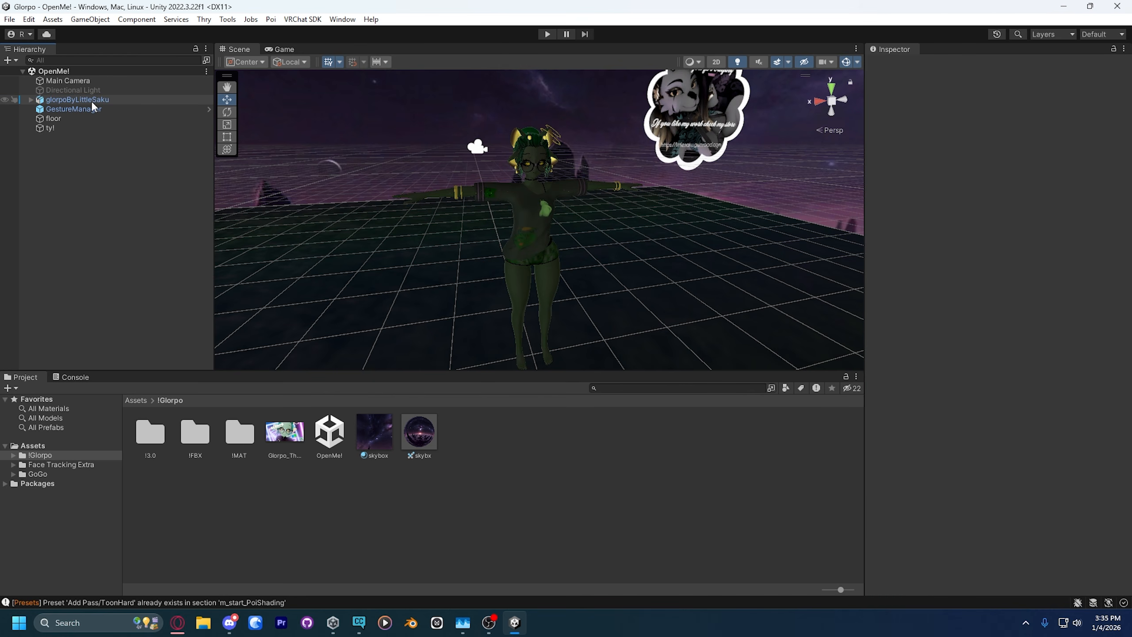
click(96, 149)
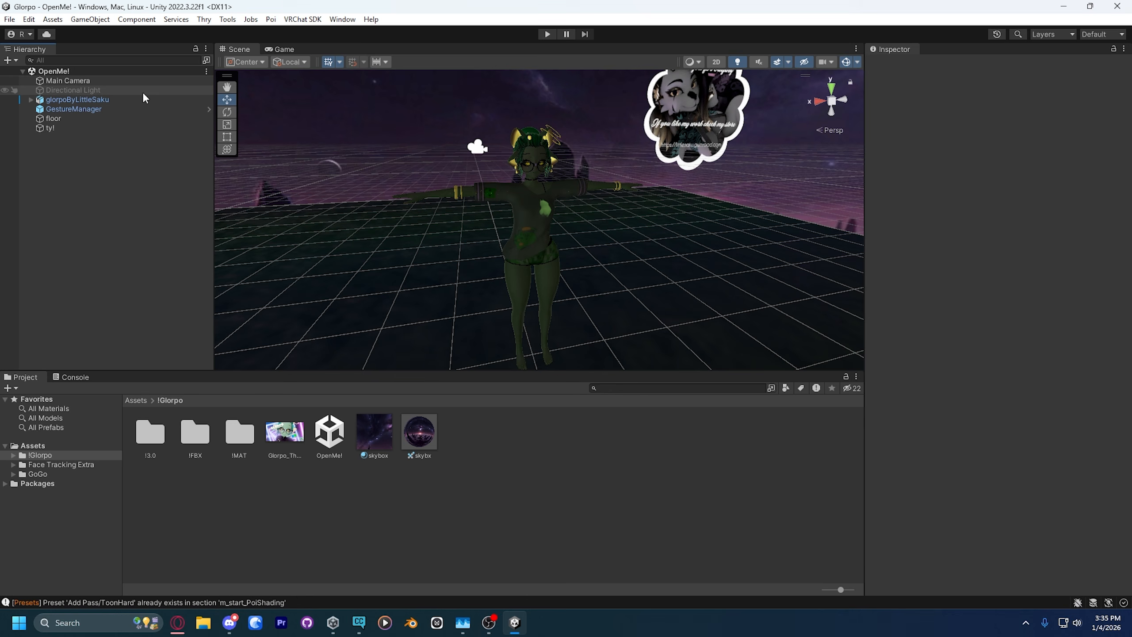
Step: Sign in to the VRChat SDK control panel and open its avatar builder
click(296, 19)
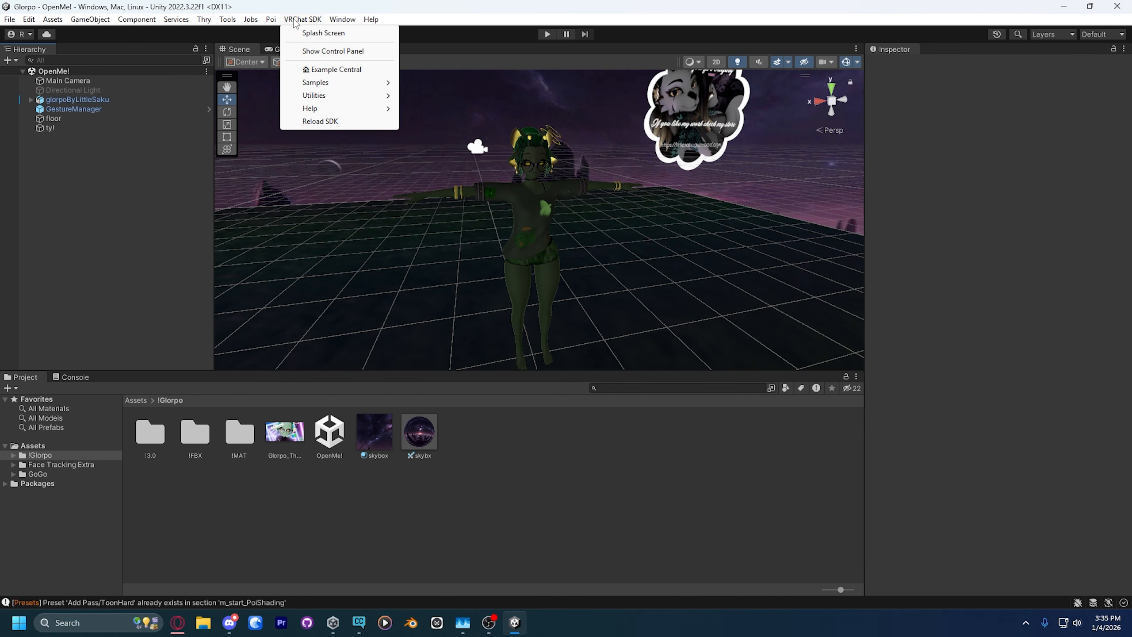
click(329, 51)
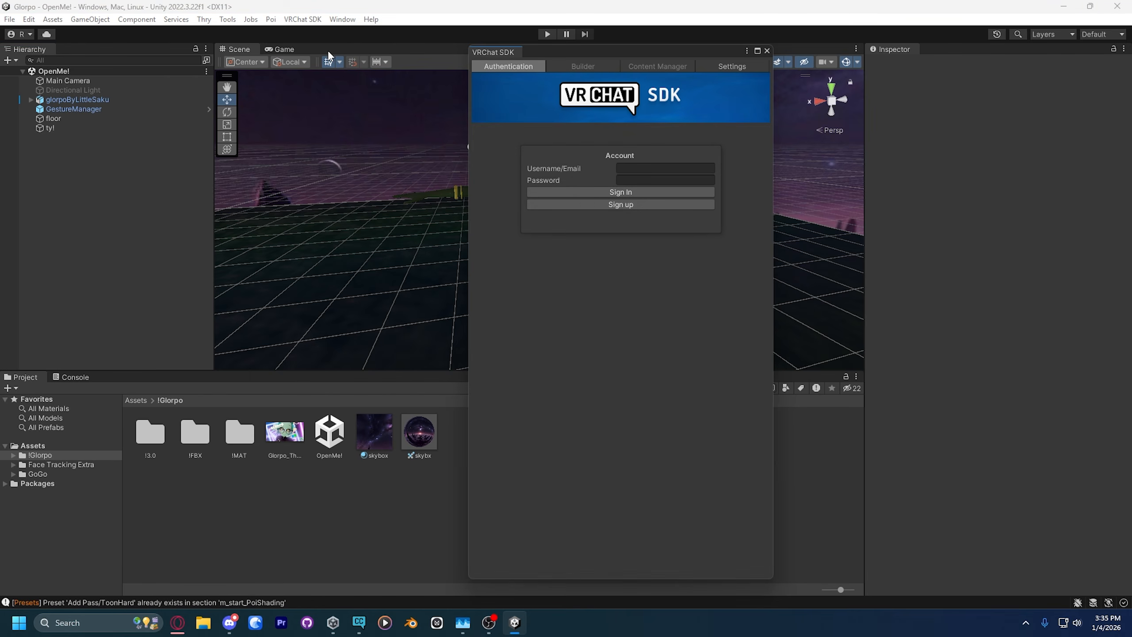
click(642, 171)
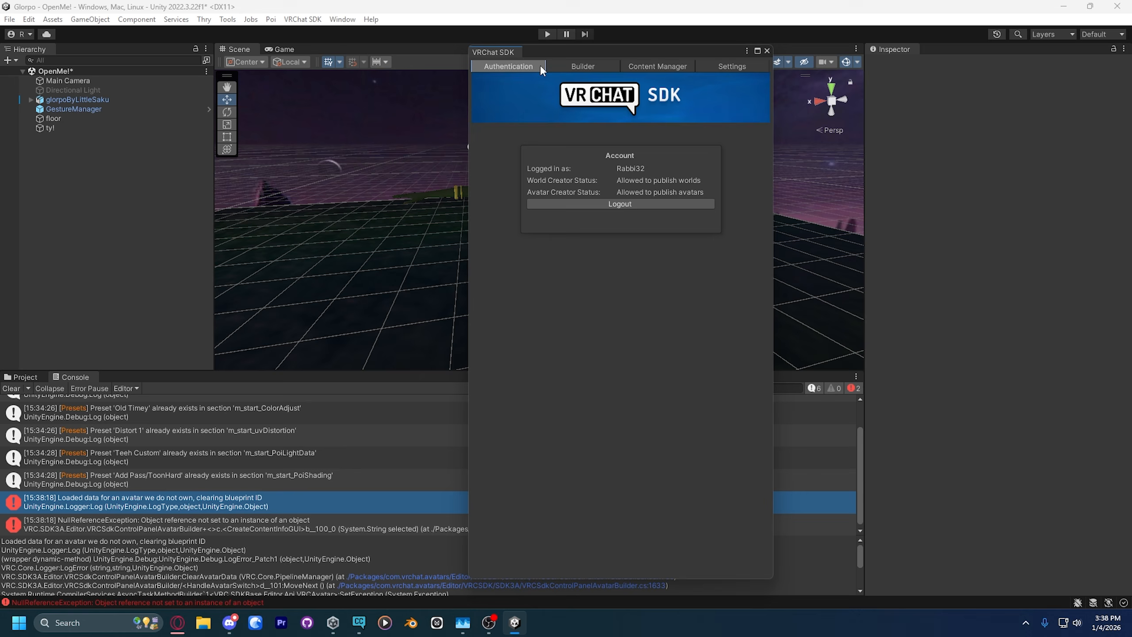
click(579, 66)
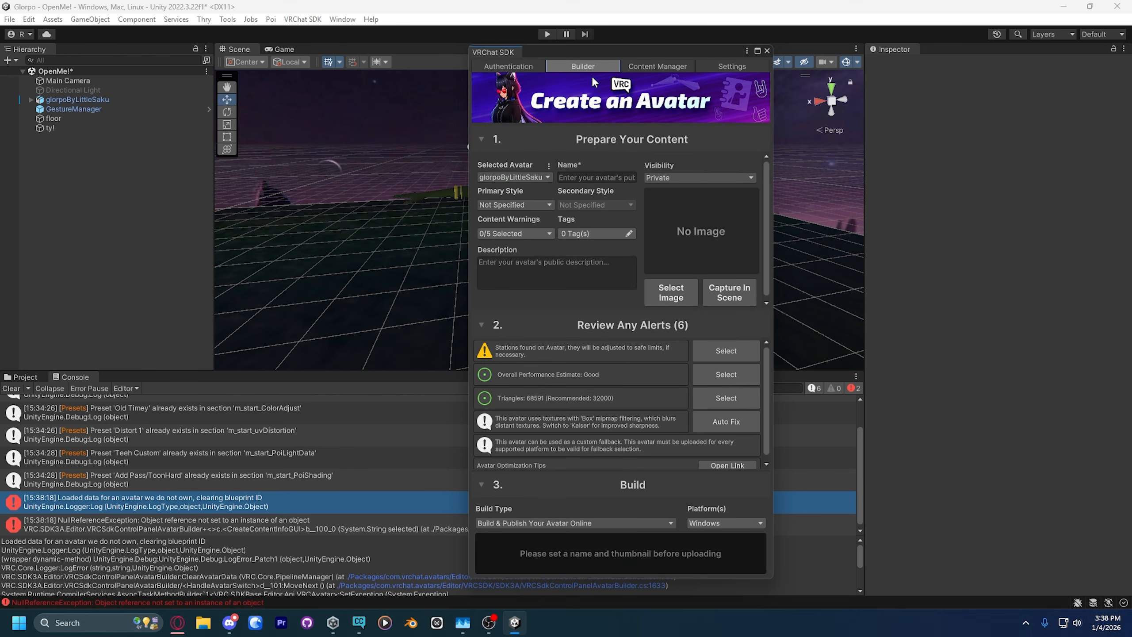
Step: Name the avatar "Glorpo (By: LittleSaku)" in the VRChat SDK builder
click(597, 177)
text(Glorpo )
text((By)
text(: LittleSaku))
click(653, 168)
Step: Review the terms of service on Glorpo's Gumroad page in the browser for the rule on public avatars and return to Unity
click(177, 623)
click(667, 6)
click(294, 12)
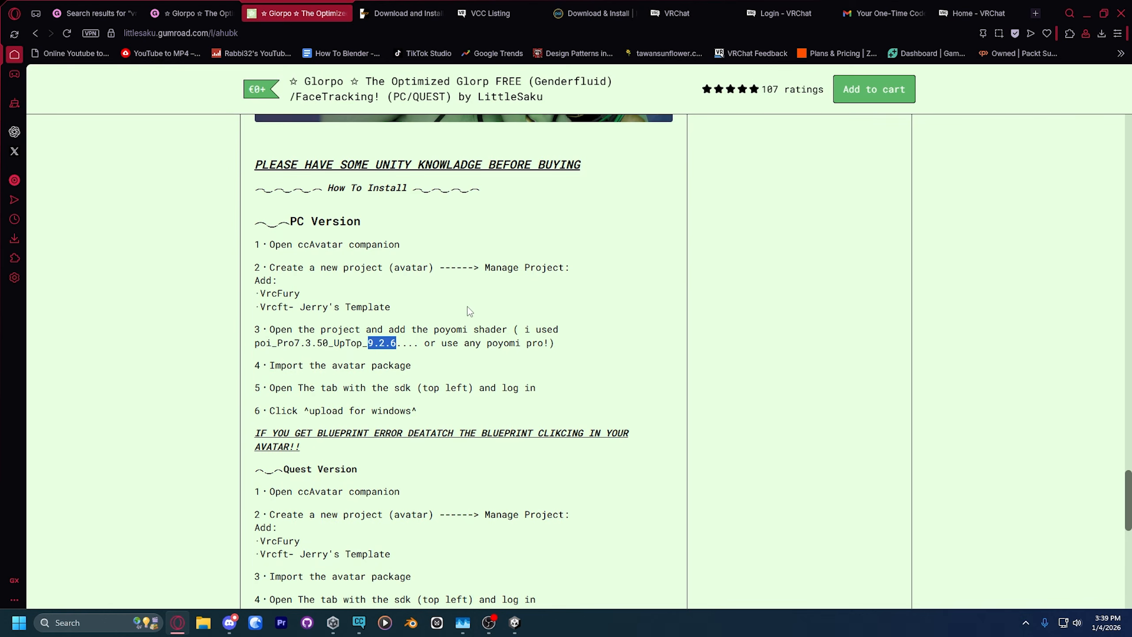
scroll(450, 326, down, 5)
scroll(448, 323, down, 8)
scroll(470, 320, up, 15)
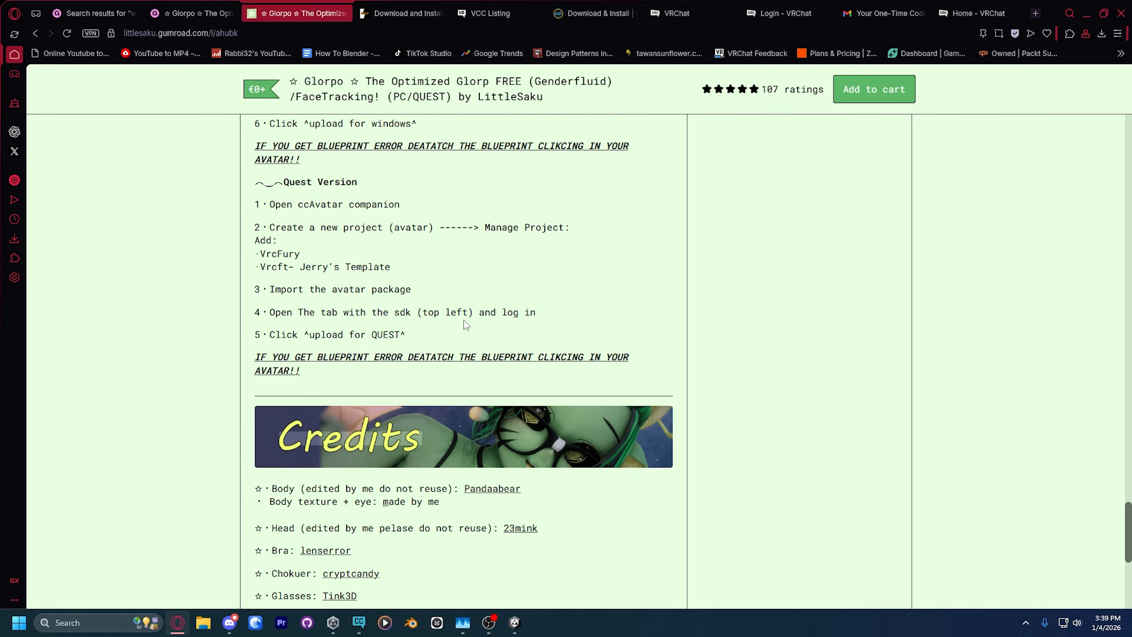
scroll(470, 320, up, 10)
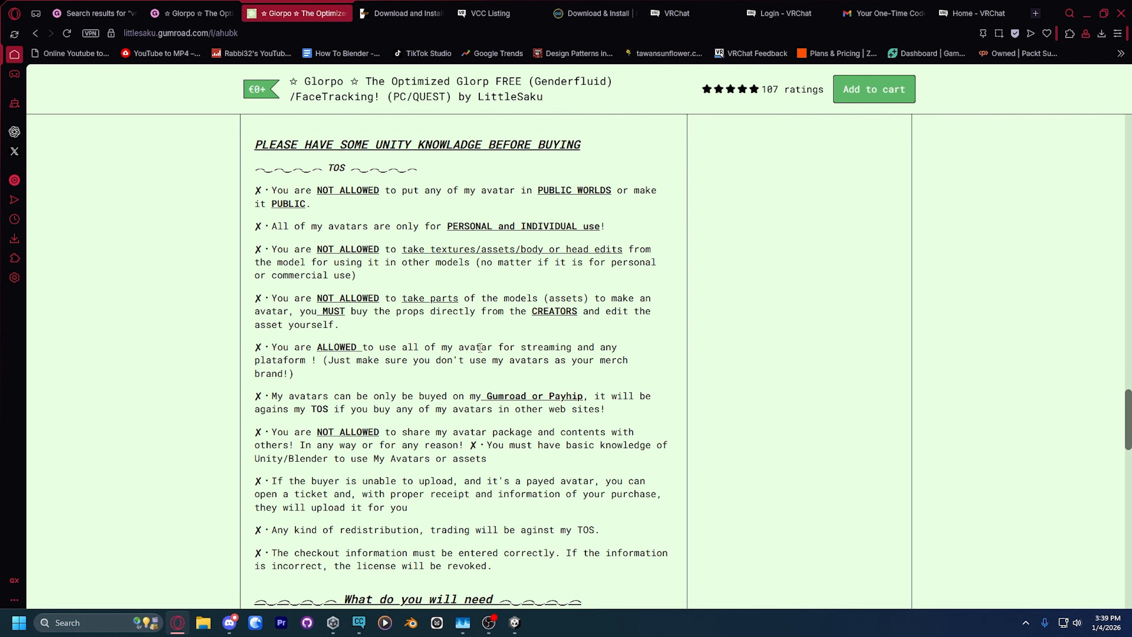
drag(273, 236, 333, 251)
click(333, 251)
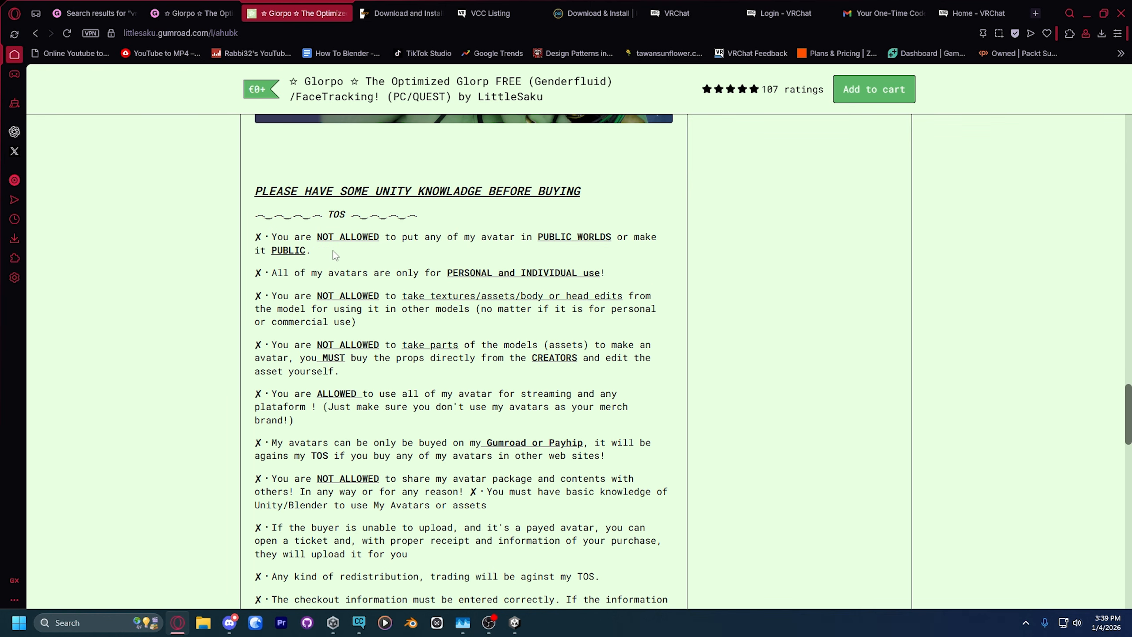
click(1082, 16)
Step: Review the avatar's visibility options and set its primary style to Sci-Fi
click(682, 175)
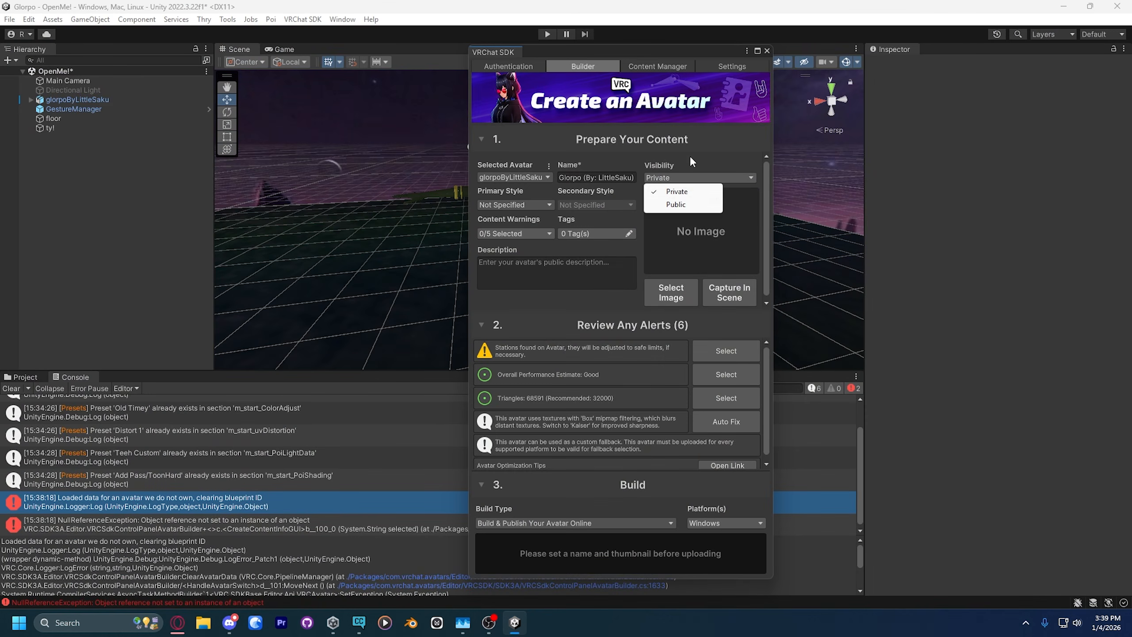
click(690, 156)
click(508, 204)
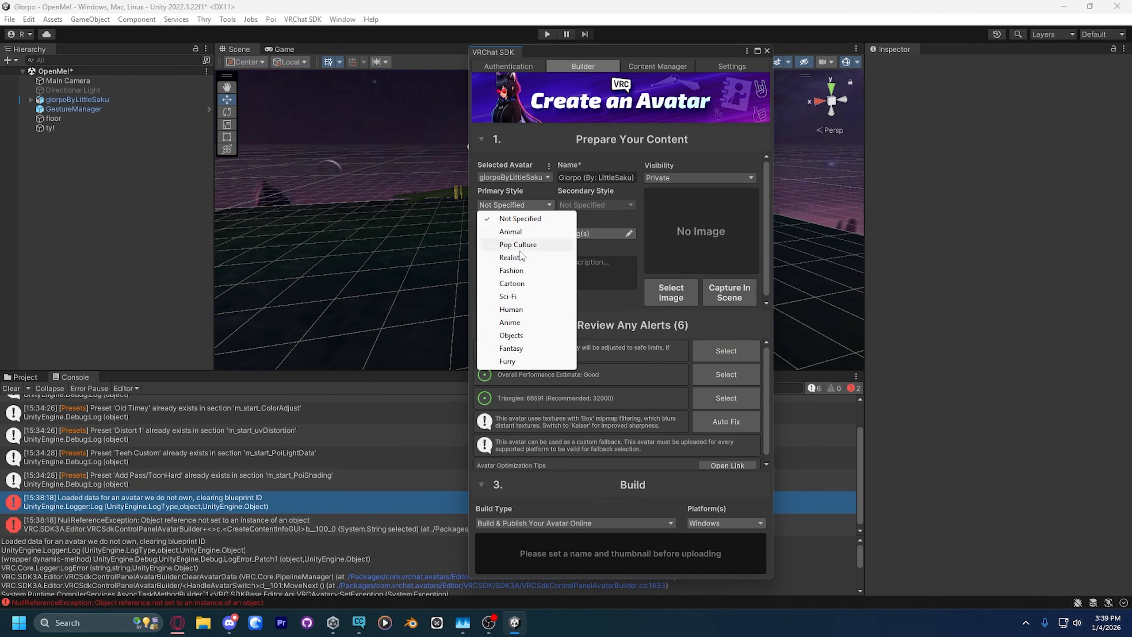
click(508, 296)
click(596, 205)
click(680, 200)
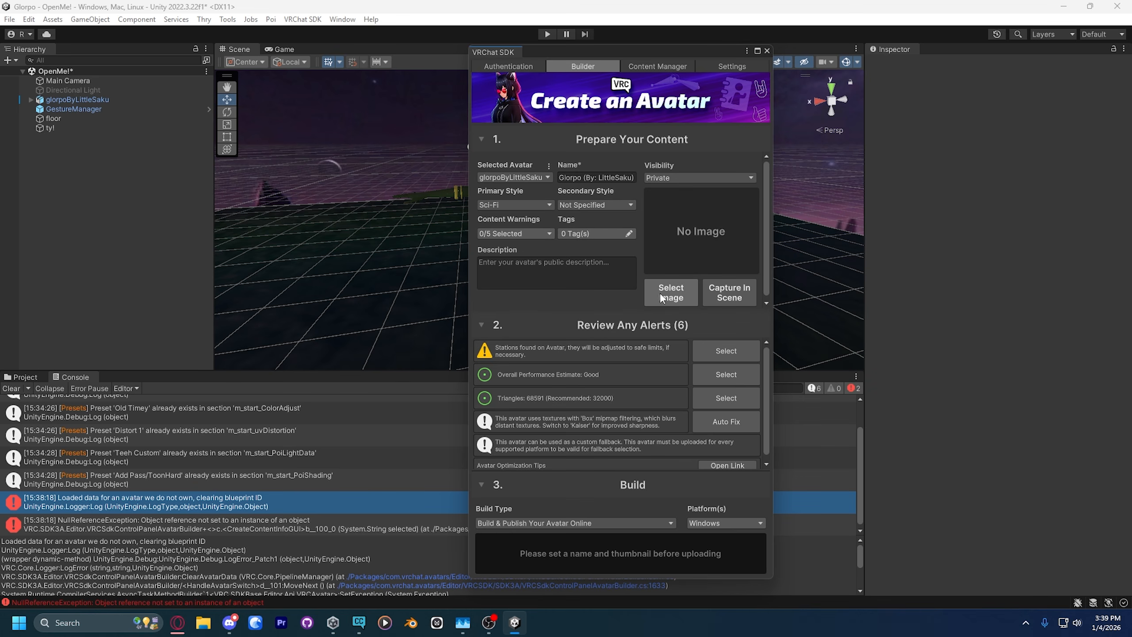
click(723, 293)
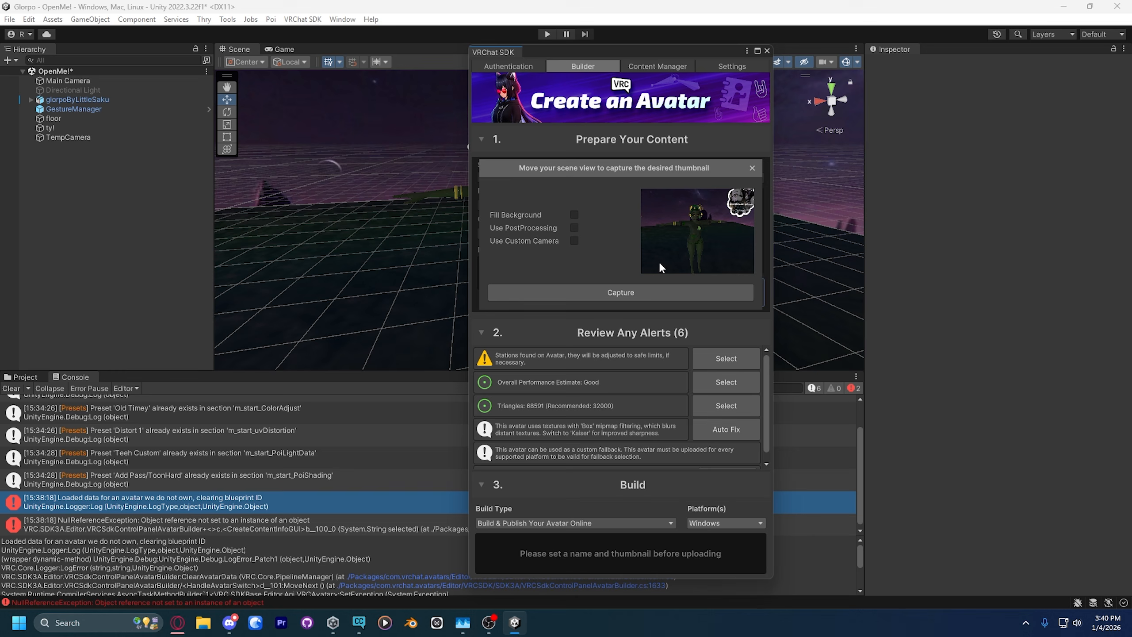
click(98, 137)
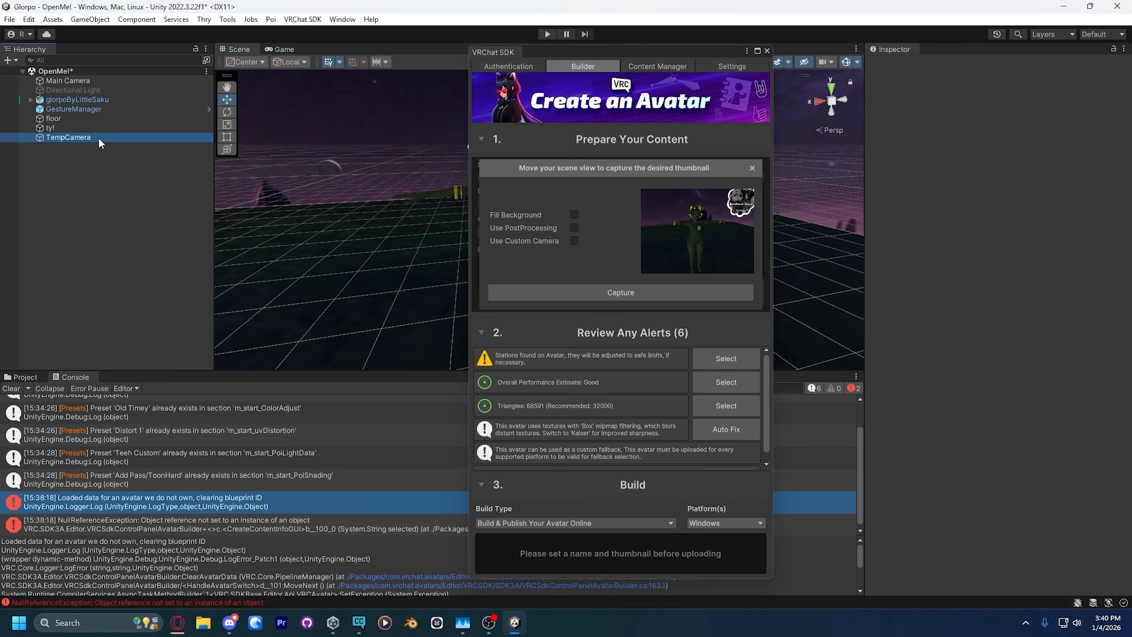
mouse_move(307, 165)
right_down()
mouse_move(404, 173)
mouse_move(183, 157)
mouse_move(311, 144)
right_up()
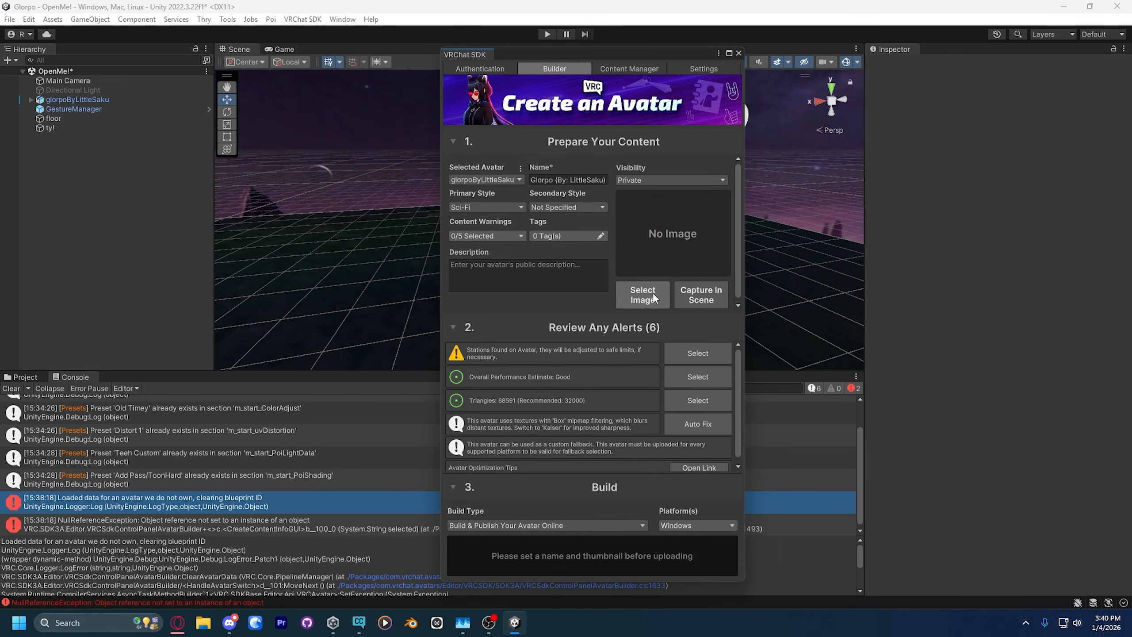
Step: Use Glorpo_Thumbnail.png from the project's Assets/!Glorpo folder as the avatar's thumbnail
click(654, 298)
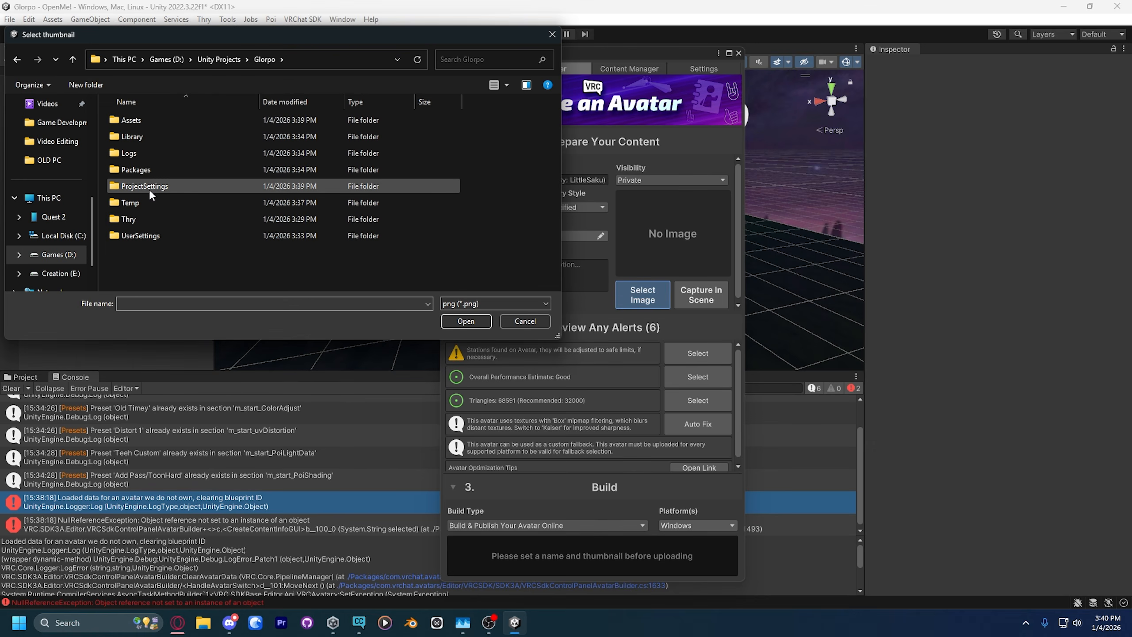
double_click(142, 118)
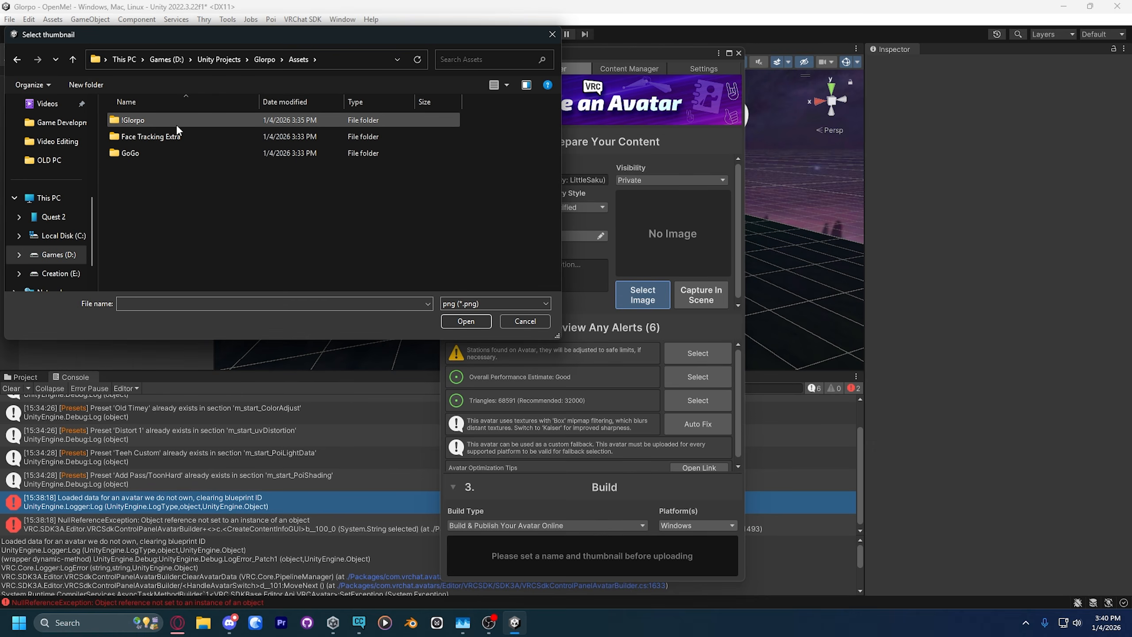
double_click(173, 125)
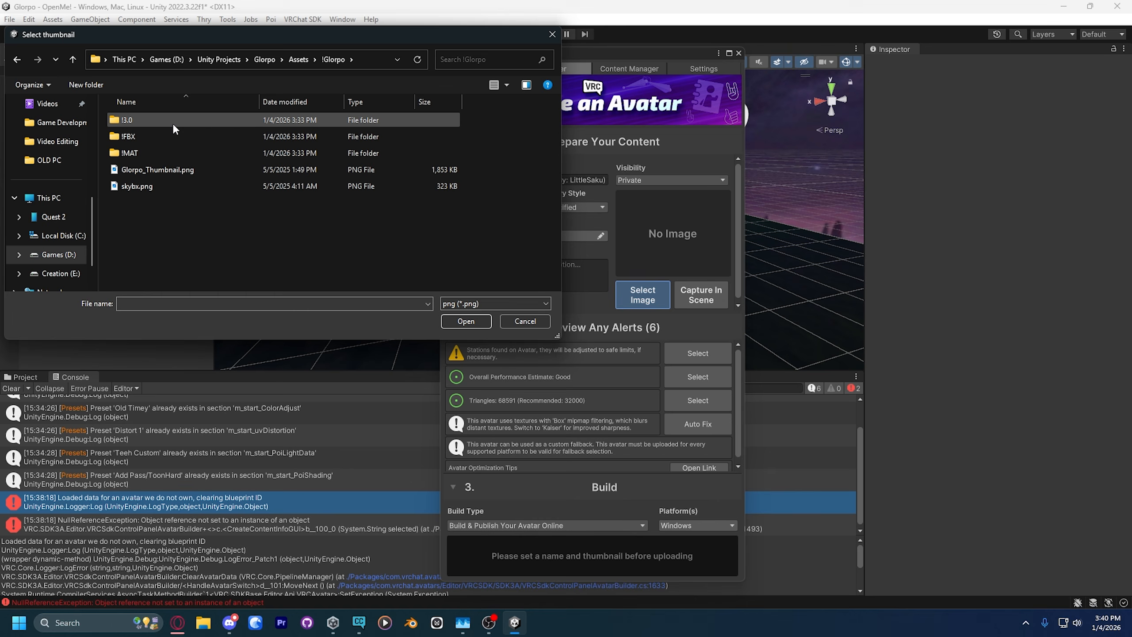
click(144, 172)
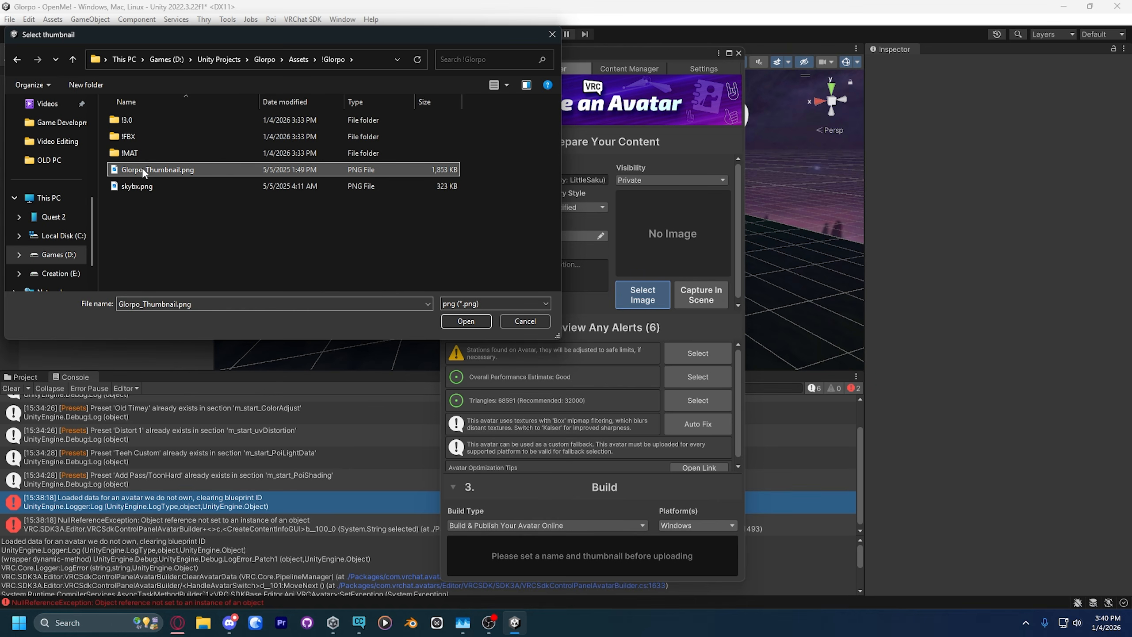
click(463, 319)
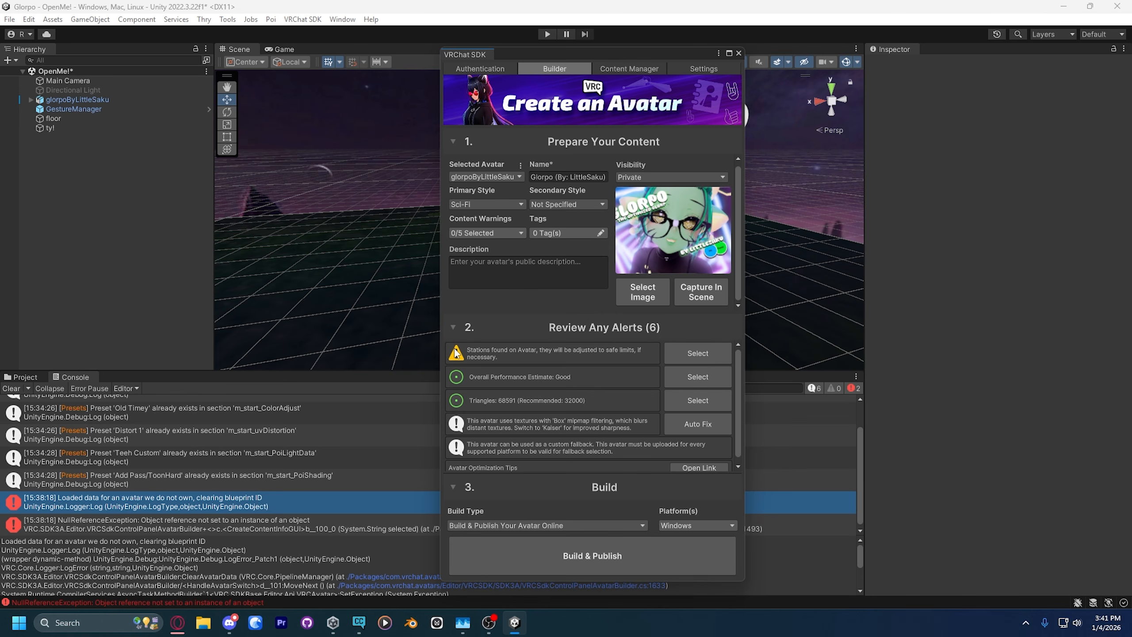
Step: Auto-fix the mipmap filtering alert and publish the avatar for Windows, accepting the copyright agreement and the automatic lighting fix
scroll(540, 396, down, 1)
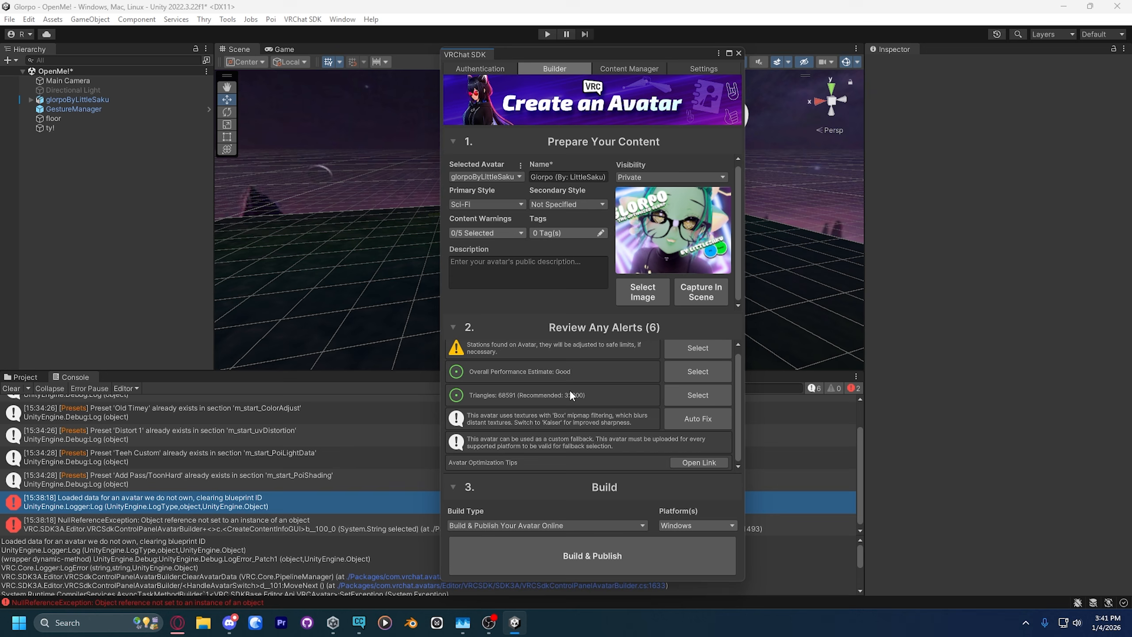
click(680, 424)
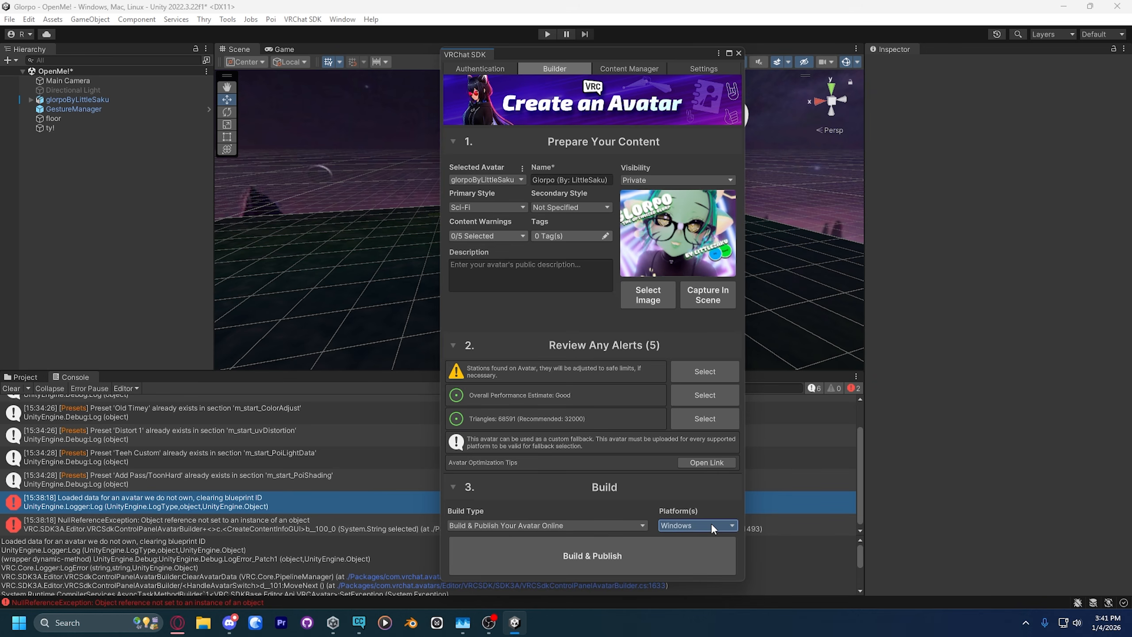
click(619, 548)
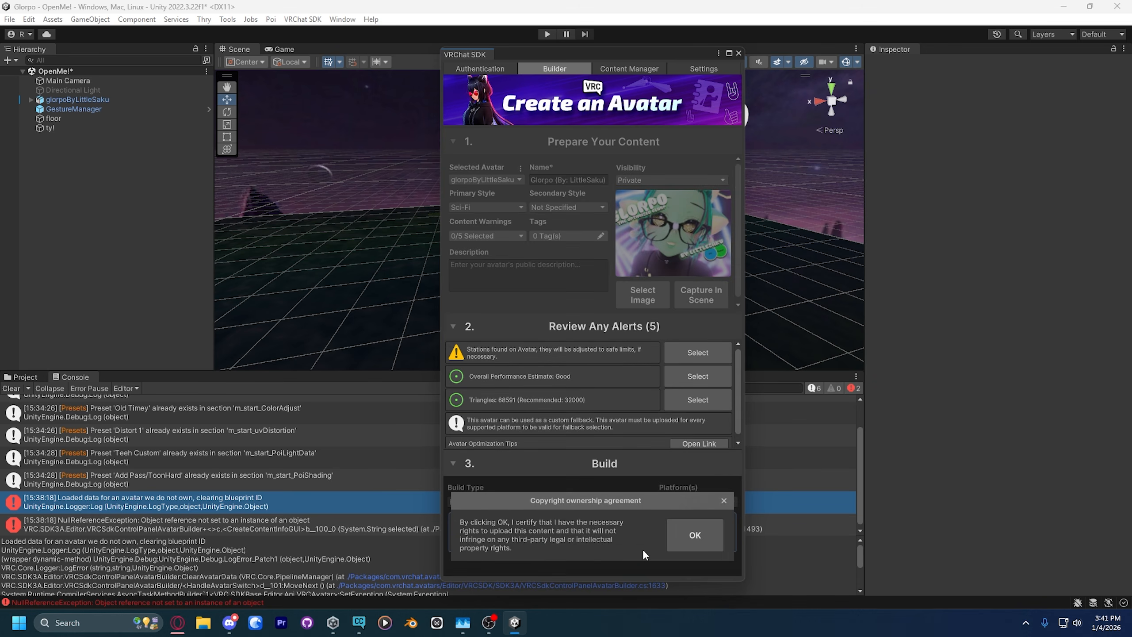
click(694, 536)
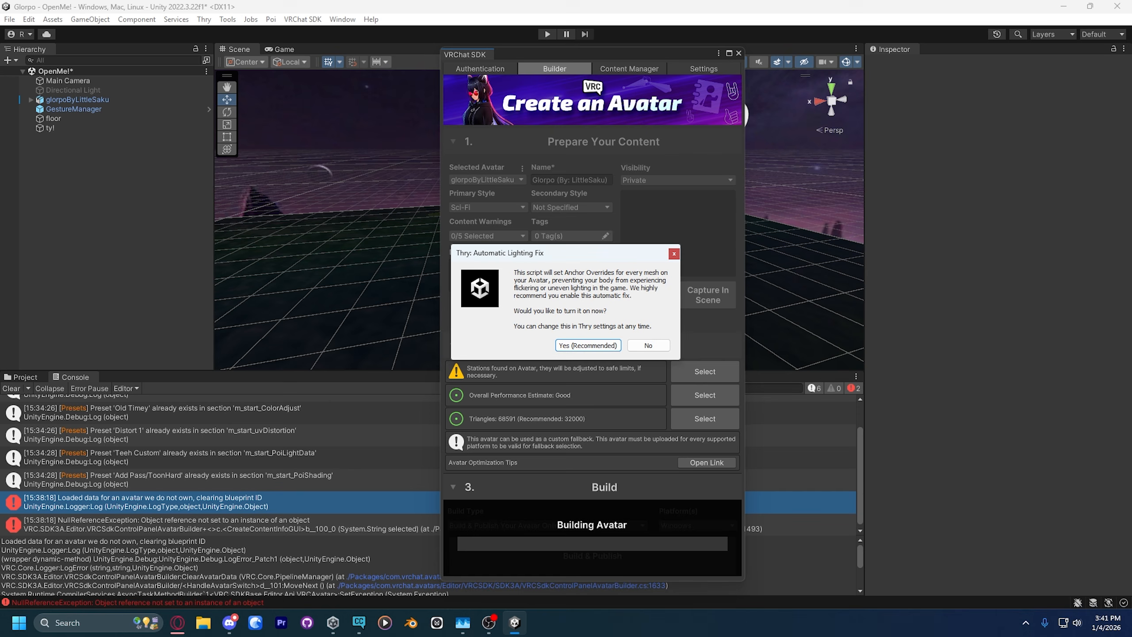
click(588, 345)
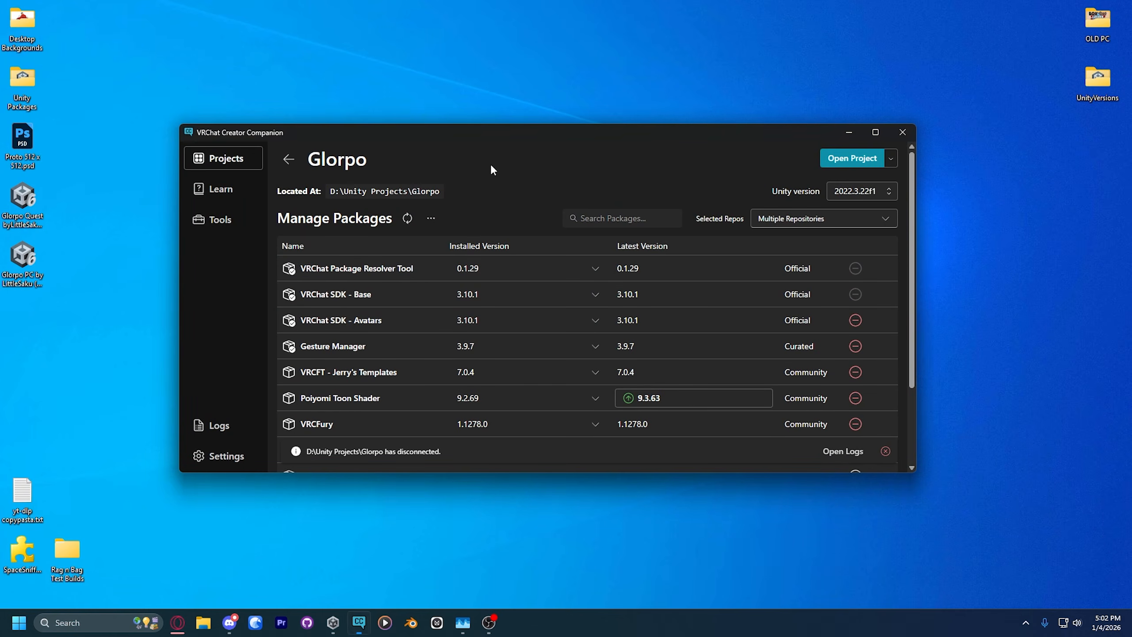
Step: Return to the Creator Companion and create a Unity 2022 Avatar project named Glorpo Quest in D:\Unity Projects
click(288, 160)
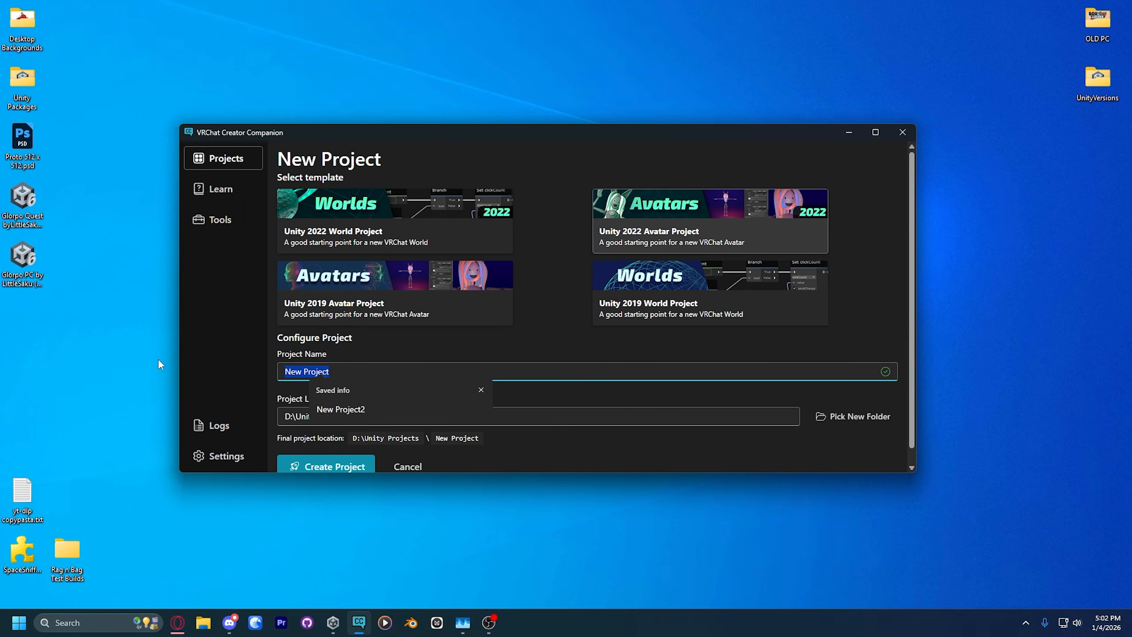
text(Glorpo Quest)
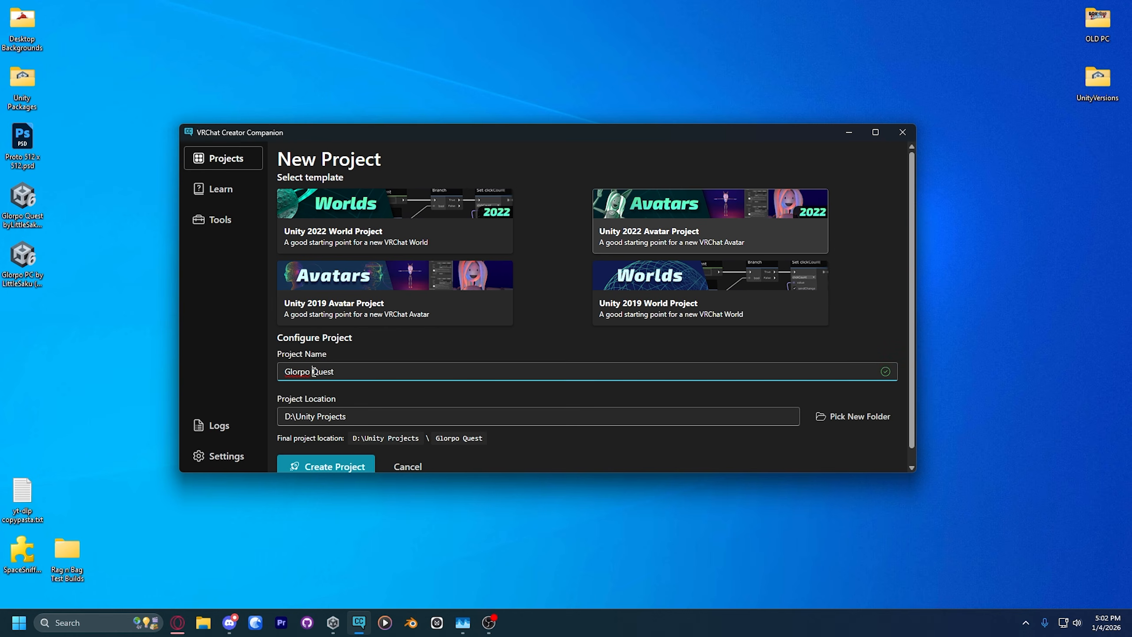
scroll(339, 446, down, 1)
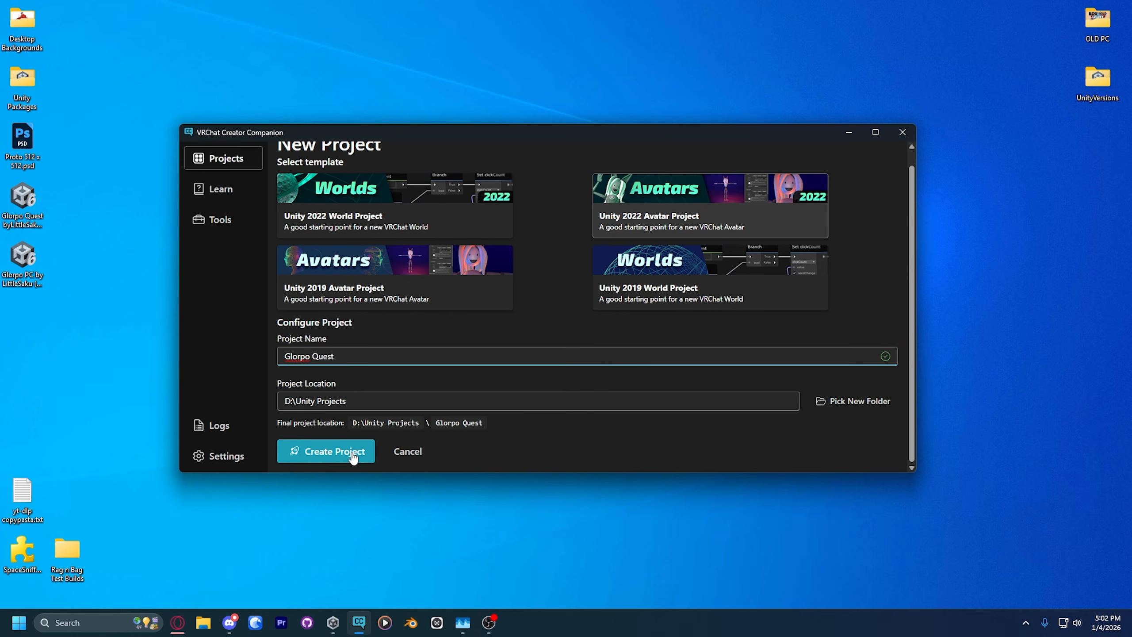
click(345, 449)
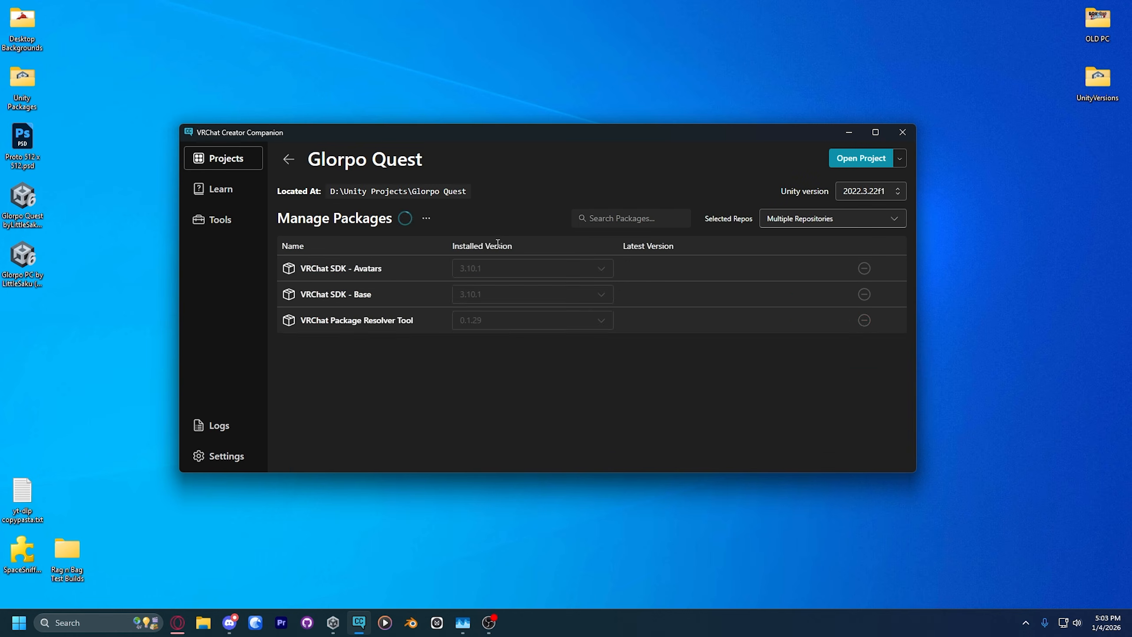
Step: Add Gesture Manager 3.9.7 and VRCFury 1.1278.0 to the Glorpo Quest project's packages
scroll(359, 341, down, 1)
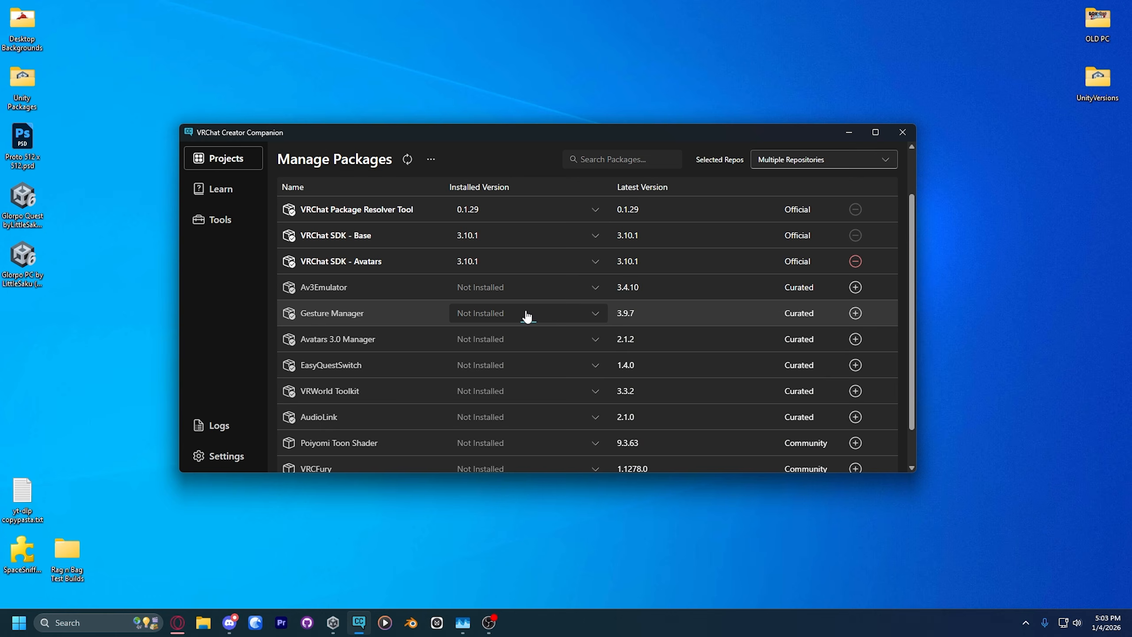
click(526, 315)
click(517, 331)
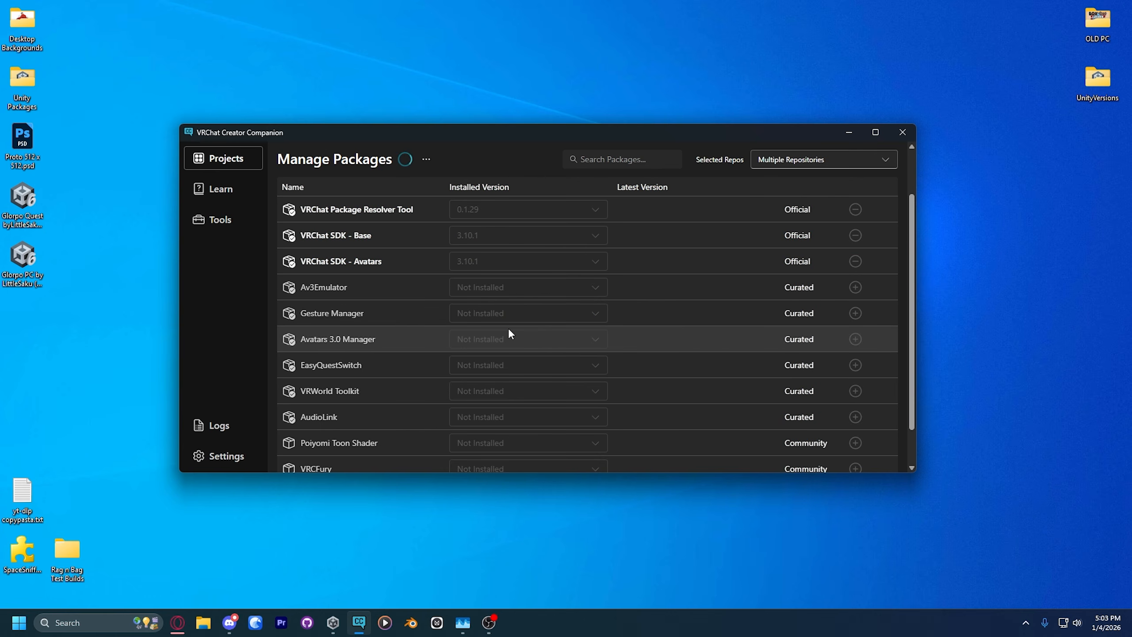
scroll(508, 329, down, 1)
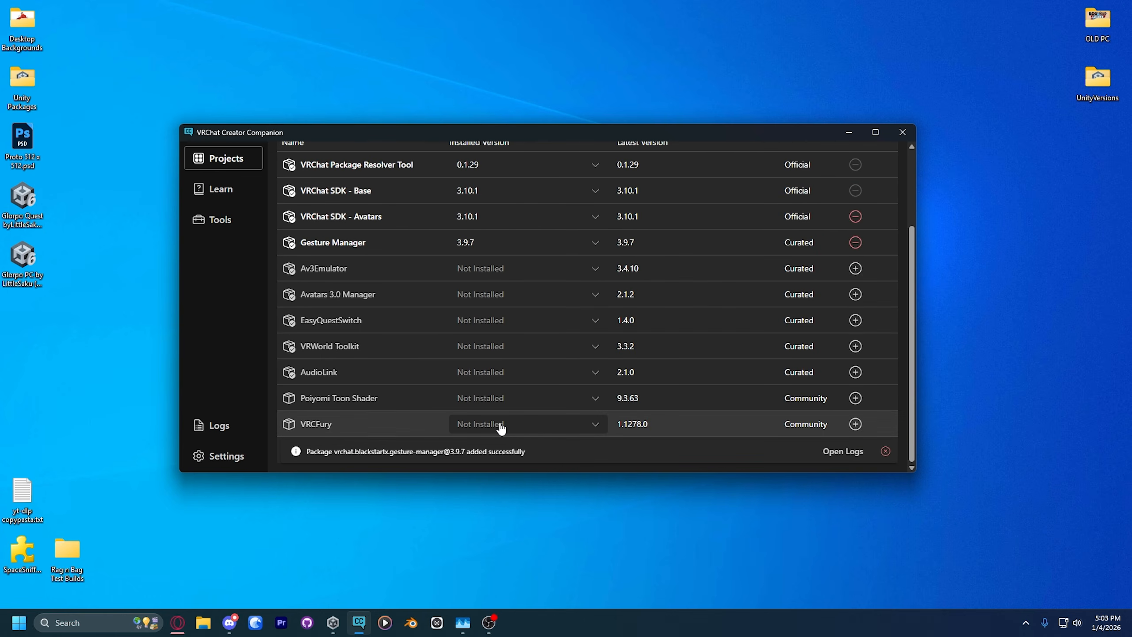
click(539, 423)
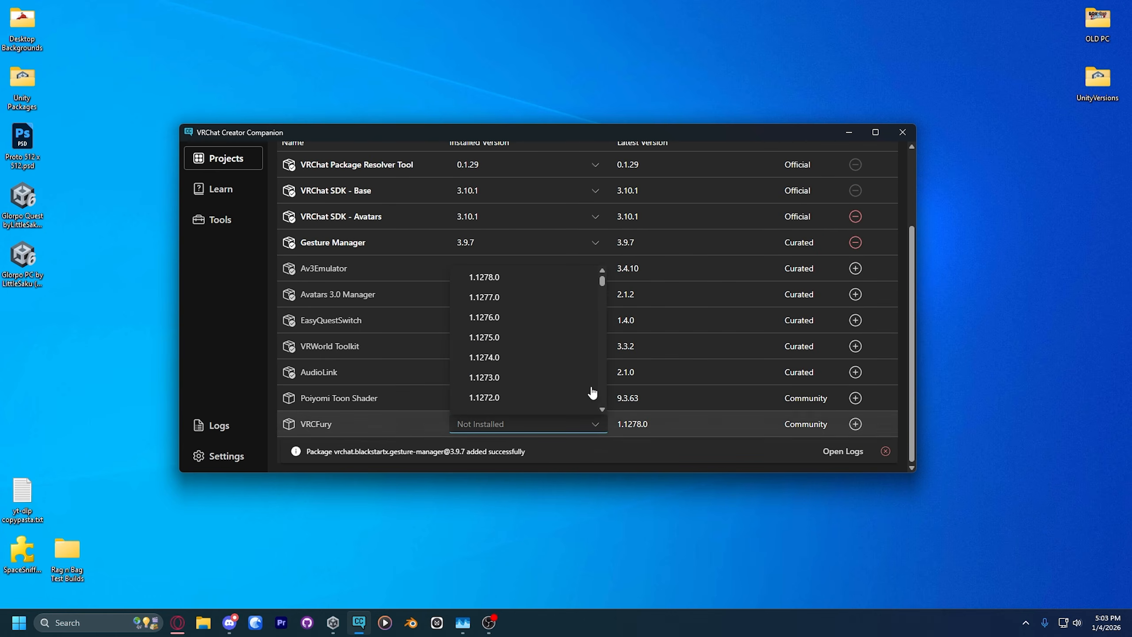
click(507, 277)
Step: Check the Quest version instructions on Glorpo's Gumroad page for required packages, comparing them with the PC version's shader step
click(177, 624)
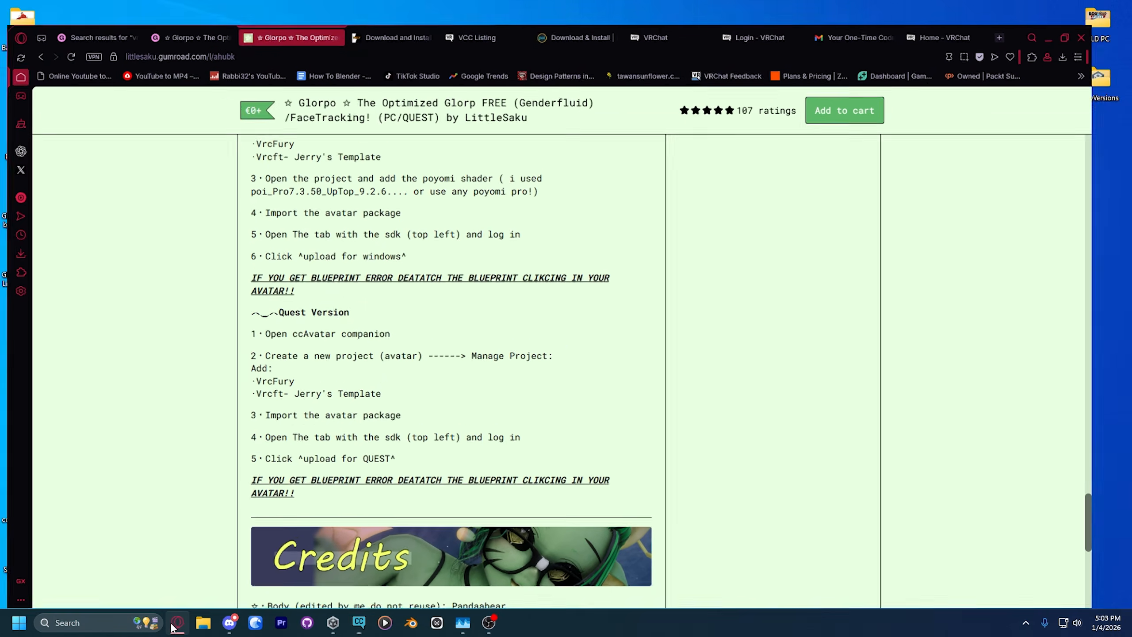
scroll(412, 338, up, 1)
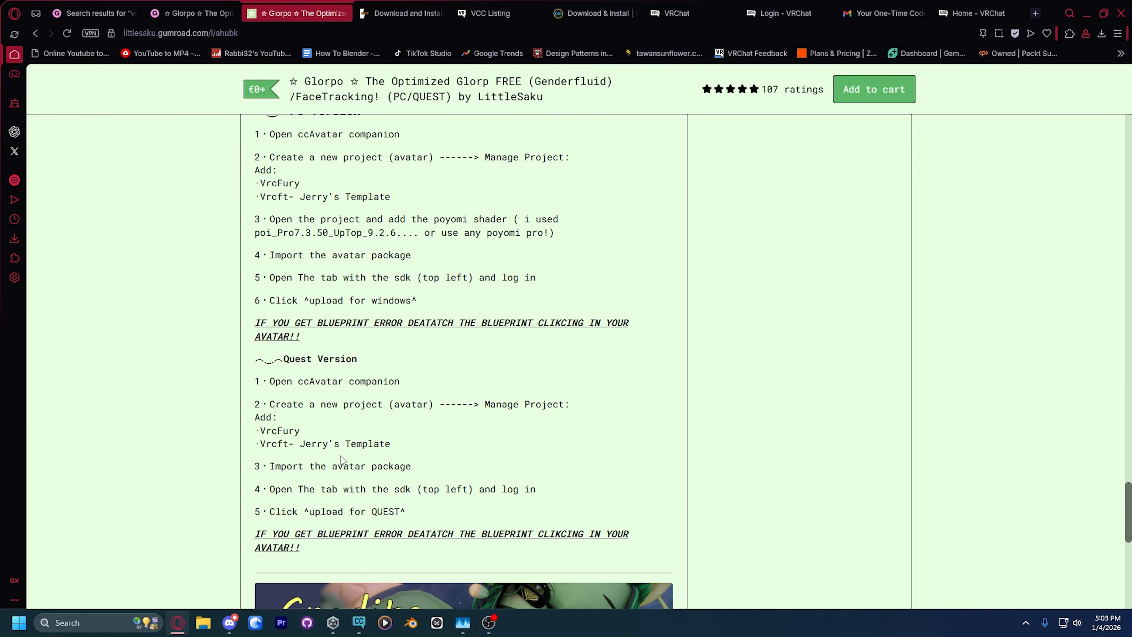
drag(262, 420, 426, 453)
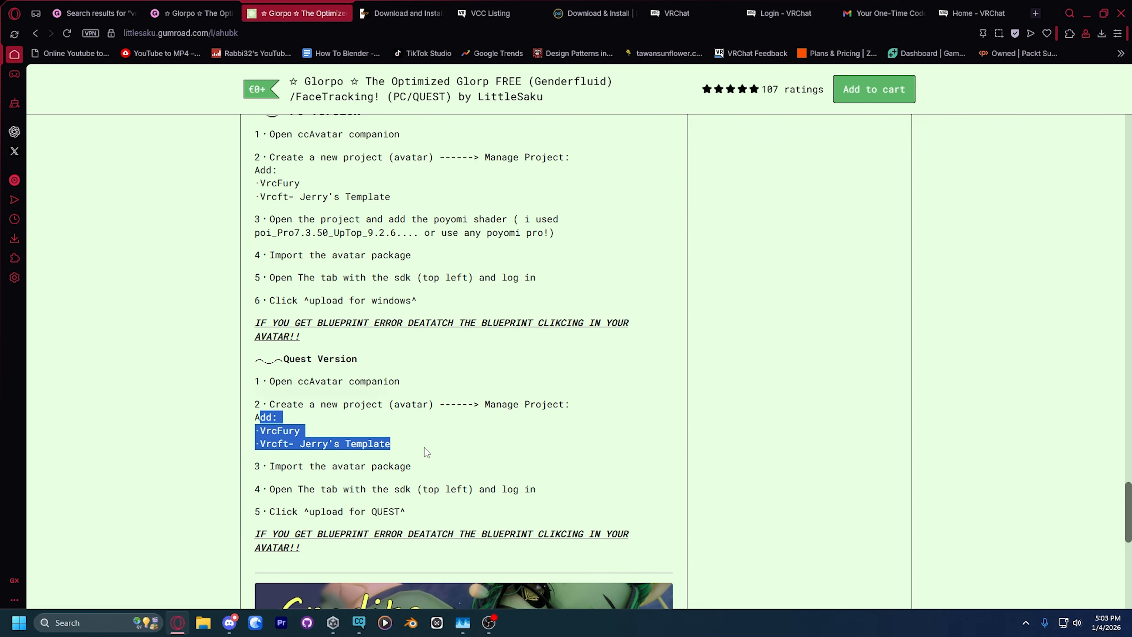
click(275, 230)
drag(275, 219, 578, 245)
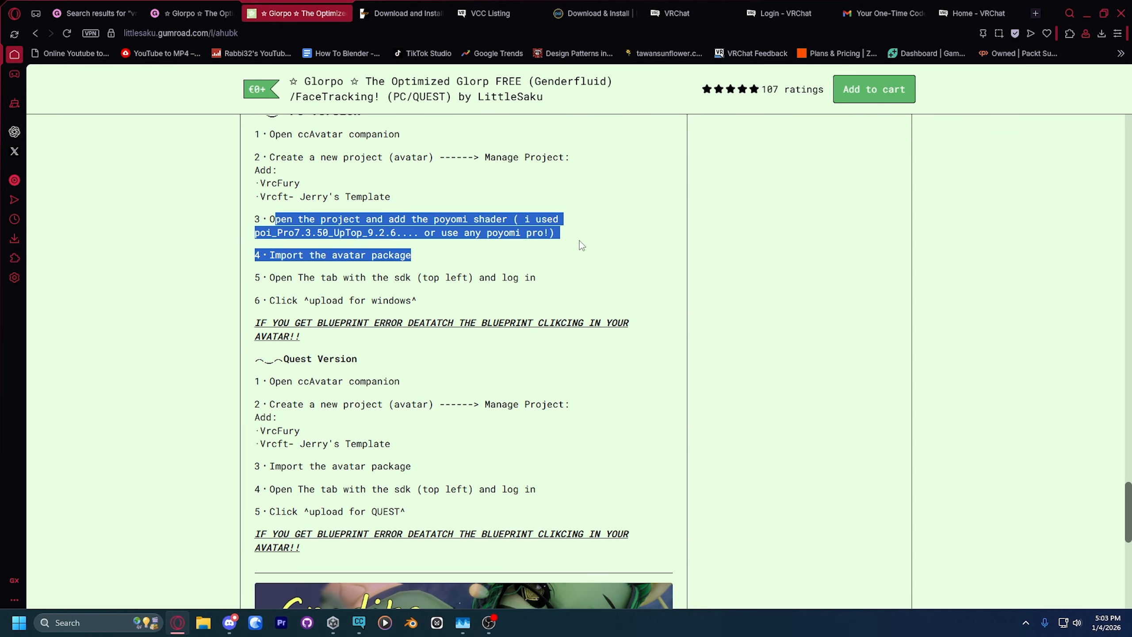
click(576, 235)
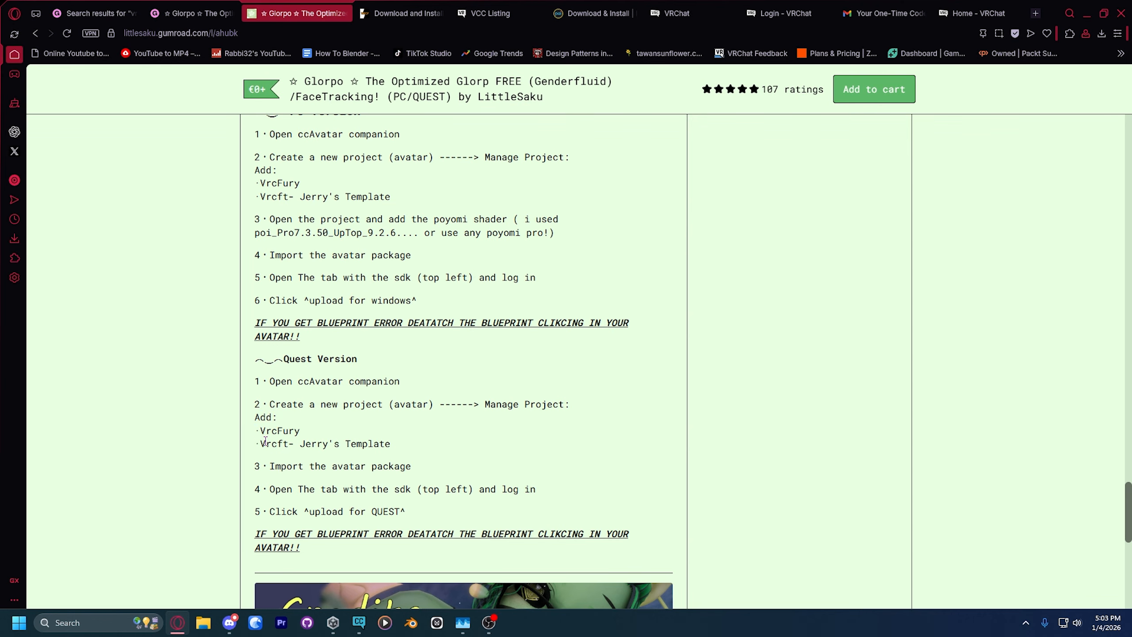
drag(266, 441, 404, 444)
click(405, 444)
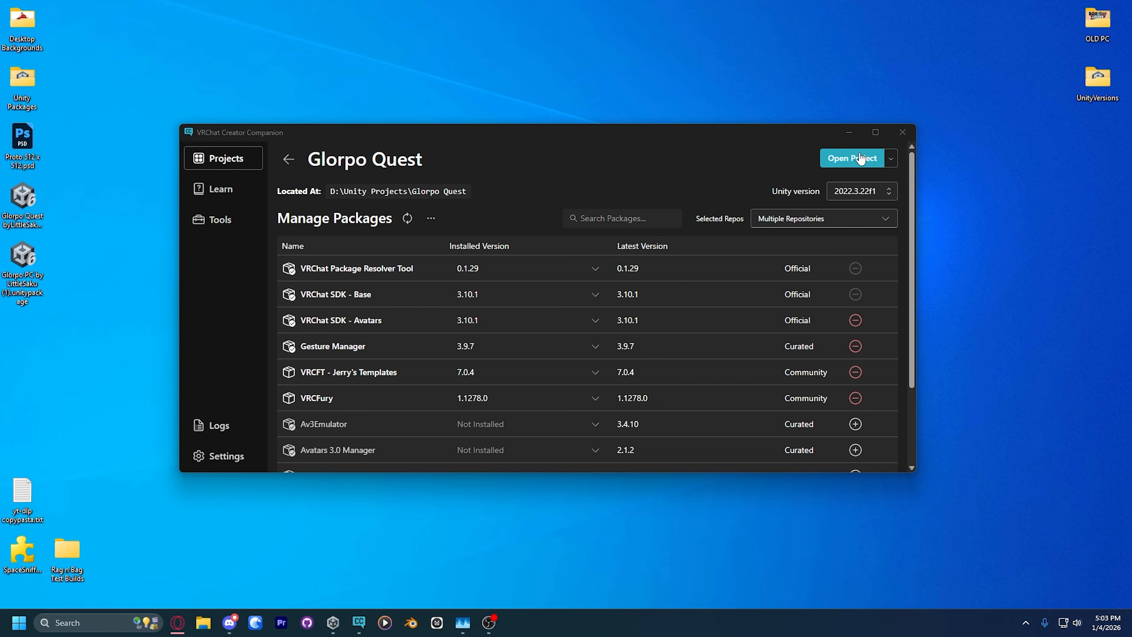
Step: Open the Glorpo Quest project in Unity, load the OpenMe! scene from Assets/!Glorpo and view the avatar up close
click(860, 158)
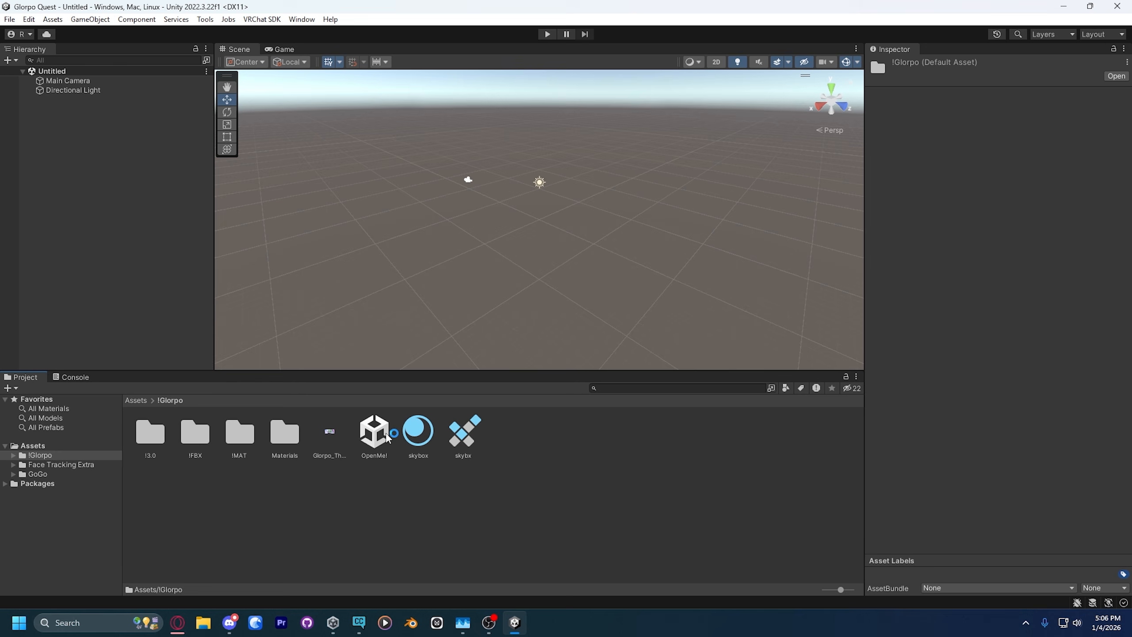
double_click(375, 432)
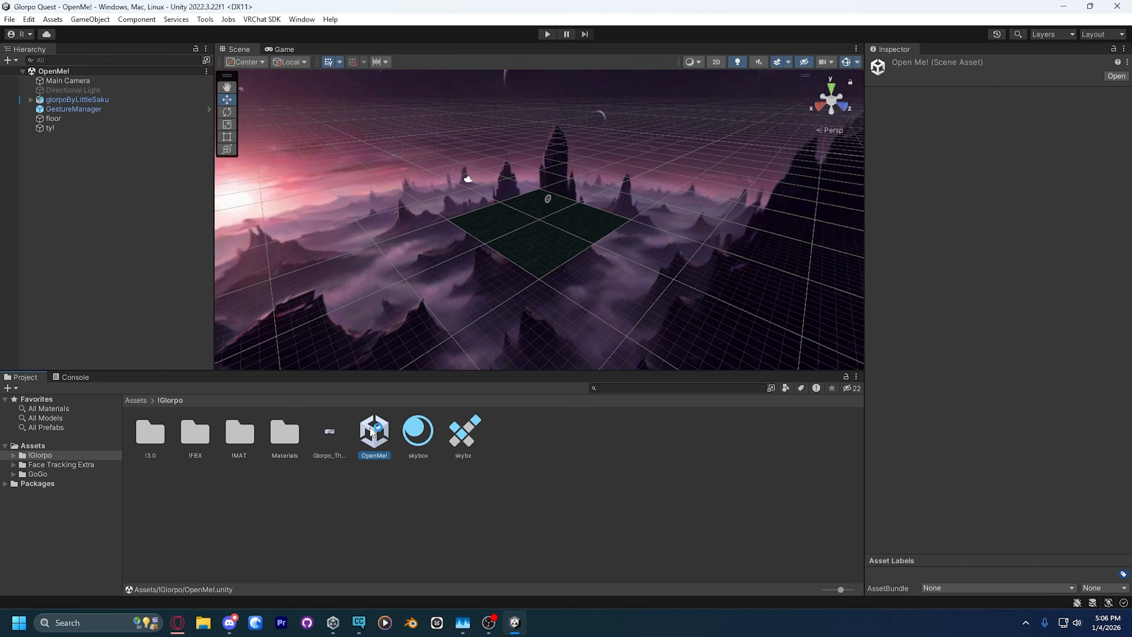
key(w)
right_drag(629, 219, 558, 150)
key(a)
click(558, 149)
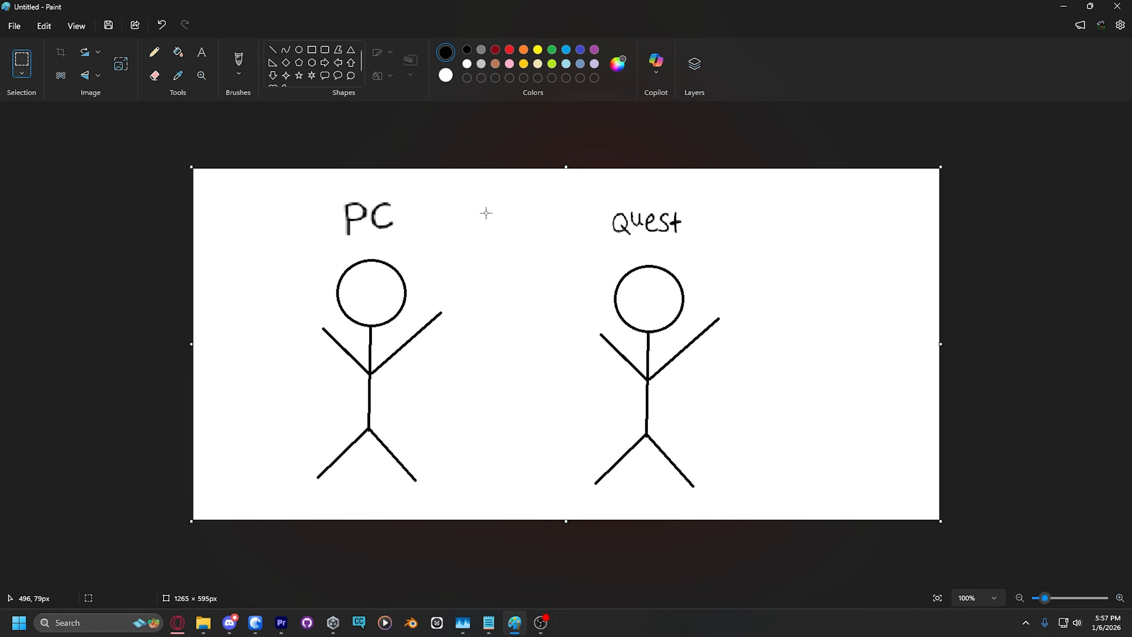
drag(468, 195, 420, 213)
click(438, 184)
Step: In the Paint sketch, select the Quest figure with its label and move it toward the PC figure
drag(553, 192, 798, 470)
click(524, 173)
drag(531, 182, 769, 503)
drag(654, 316, 573, 295)
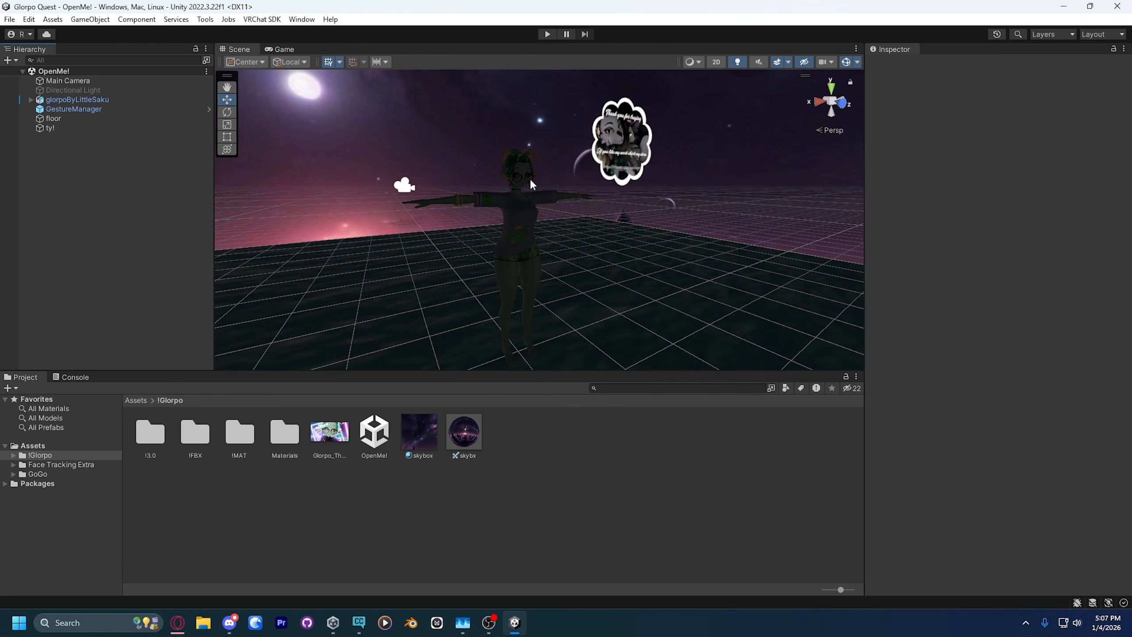
Step: Detach the existing blueprint ID from the glorpoByLittleSaku avatar's Pipeline Manager
click(493, 175)
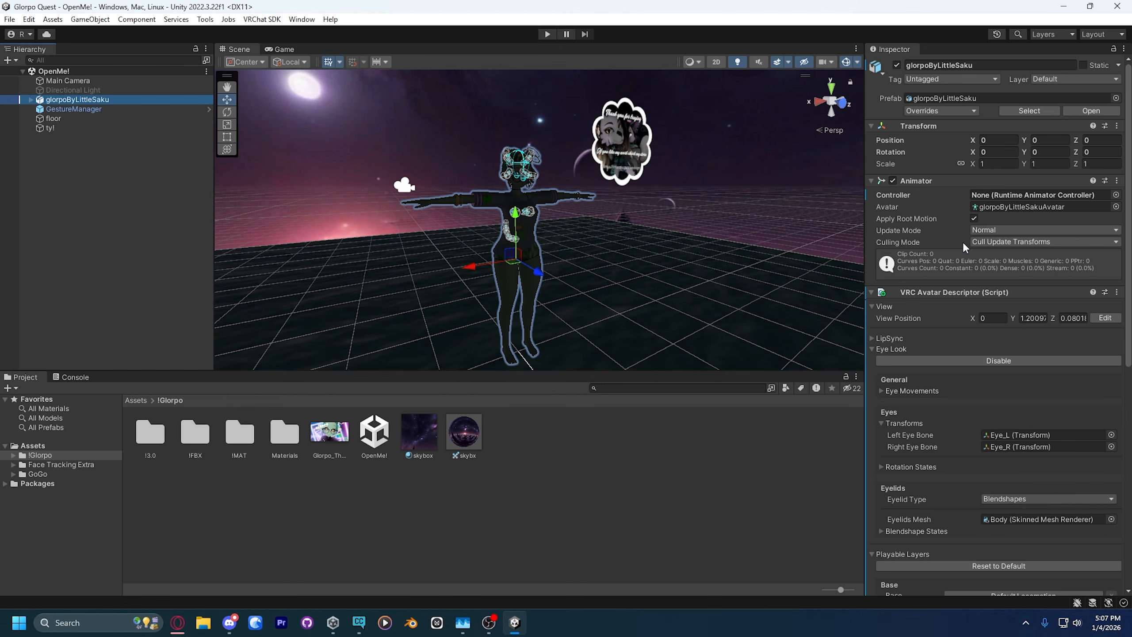
scroll(962, 243, down, 5)
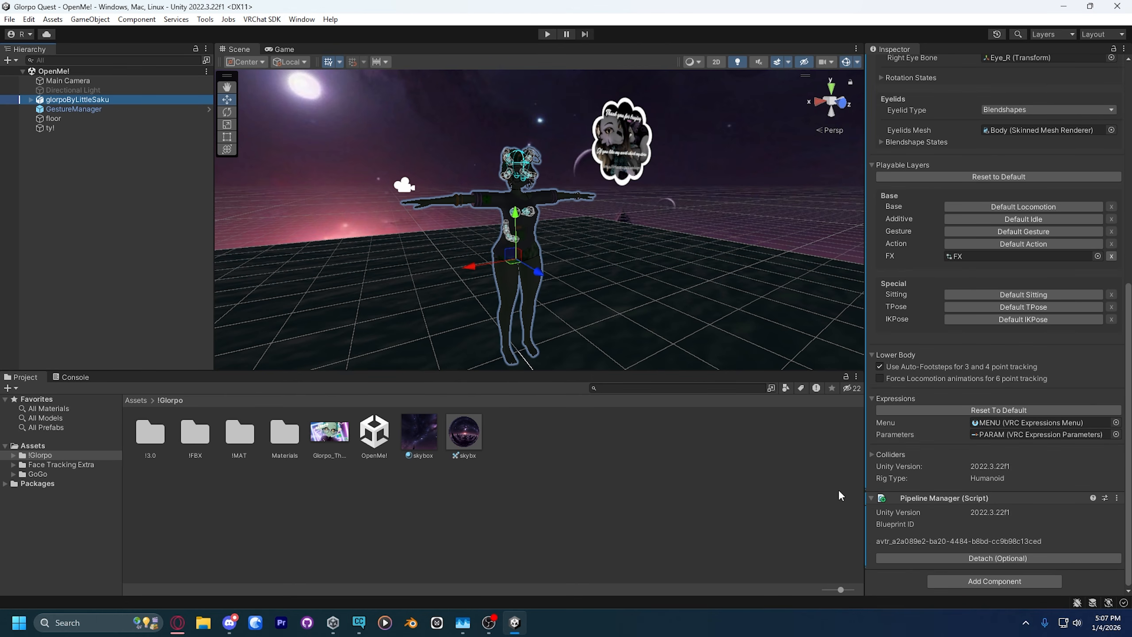
click(923, 531)
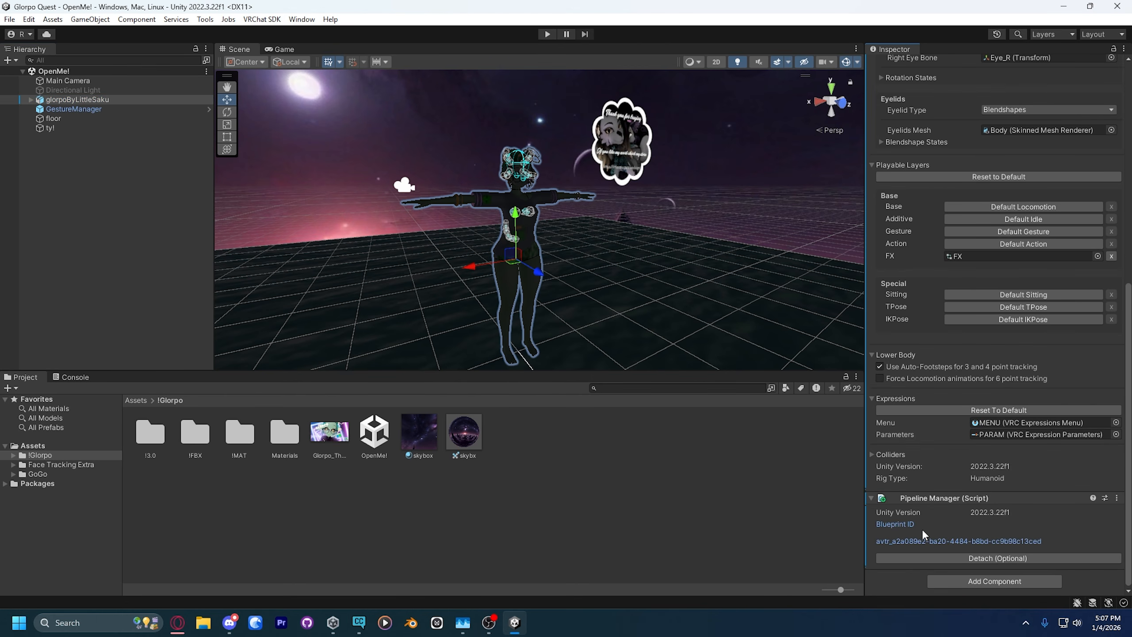
click(1000, 554)
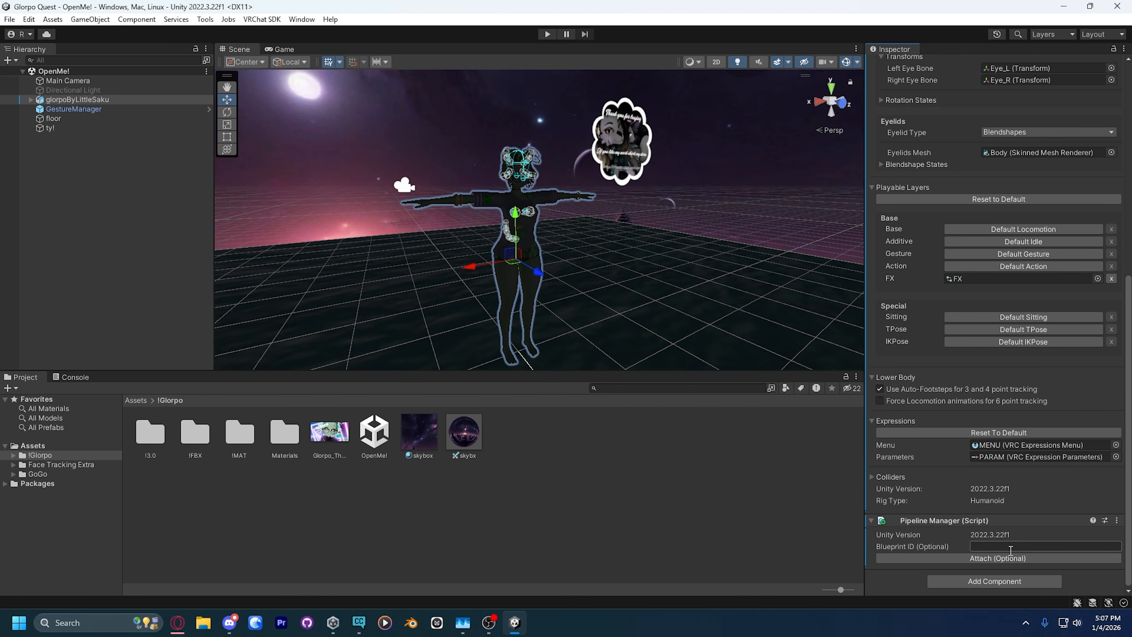
Step: Show the VRChat SDK control panel and sign in with the VRChat account
click(262, 19)
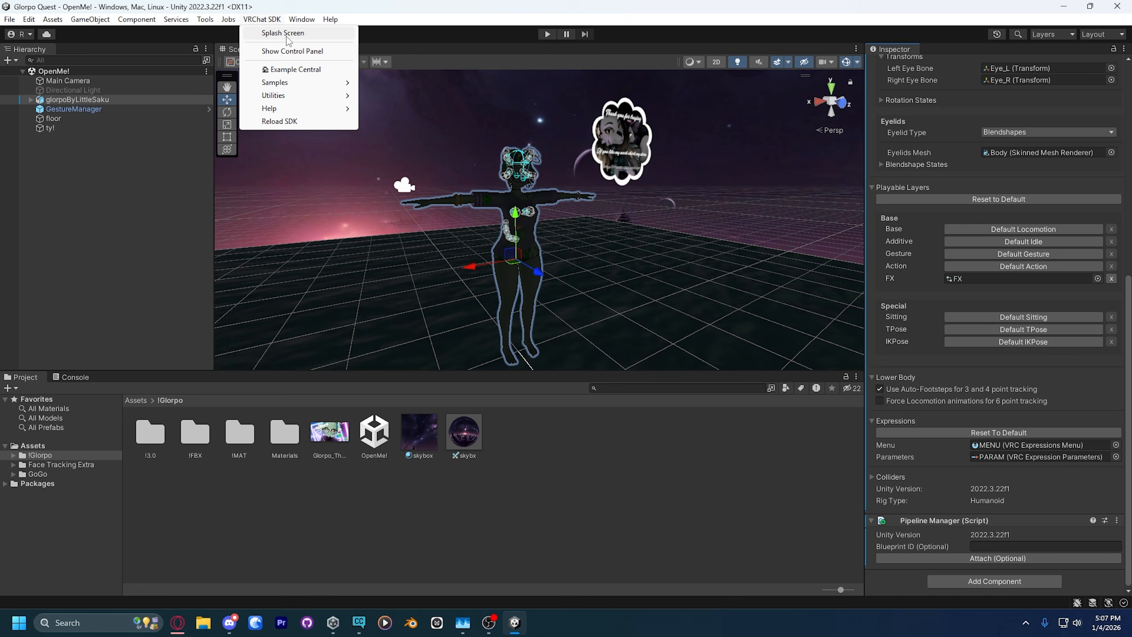
click(285, 51)
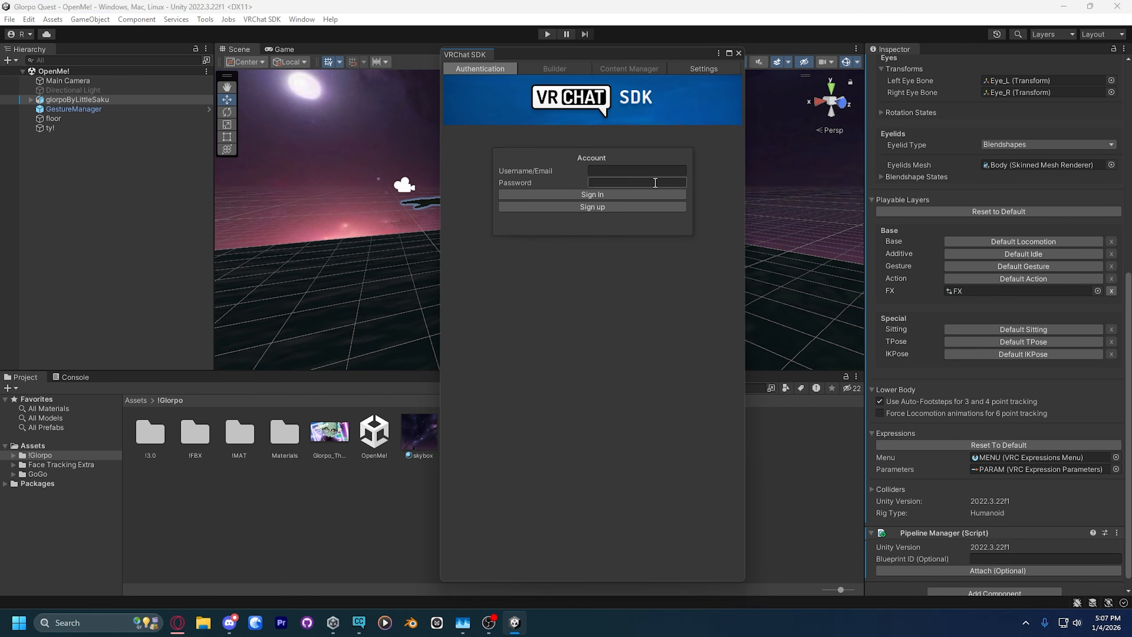
click(644, 173)
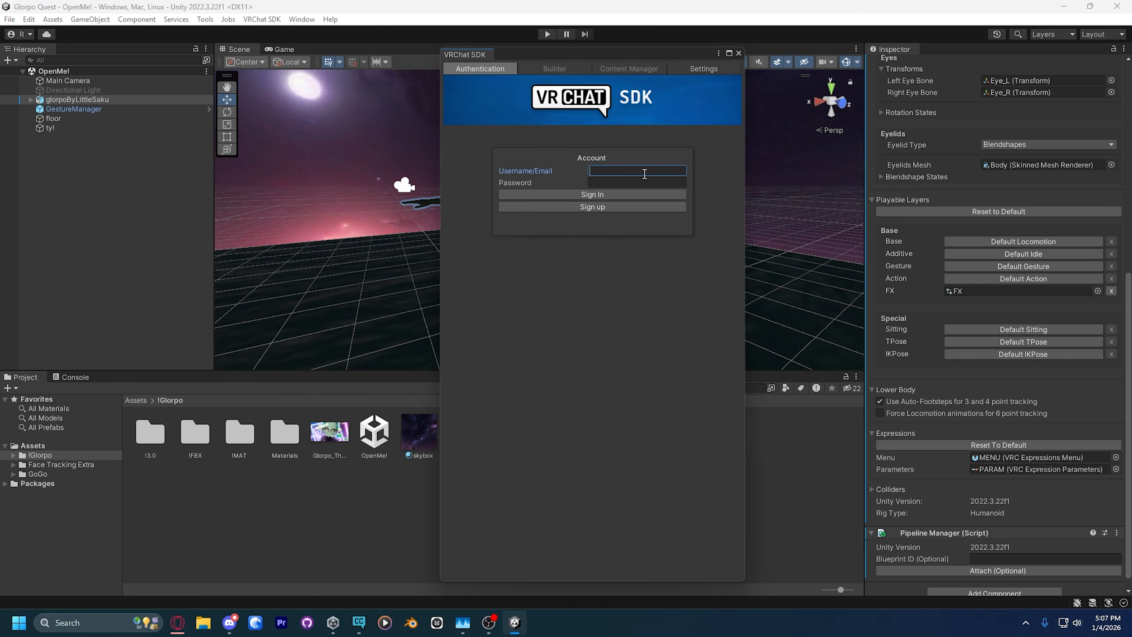
Step: Fetch the account's uploaded content in the SDK's content manager, copy the Glorpo avatar's ID and close the SDK window
click(555, 69)
click(624, 71)
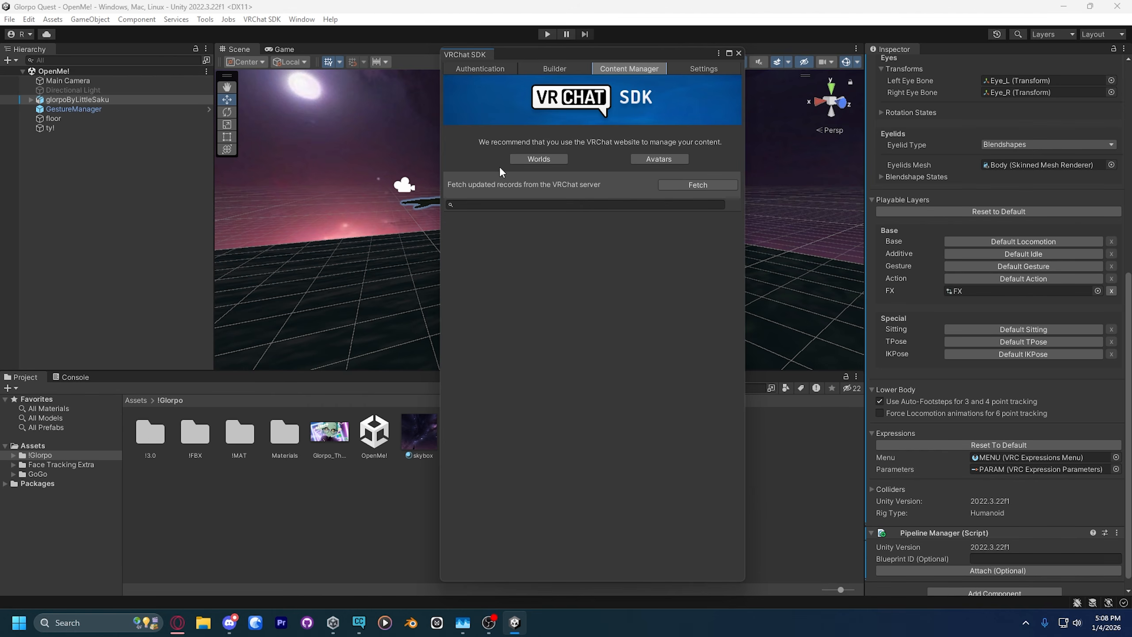
click(720, 184)
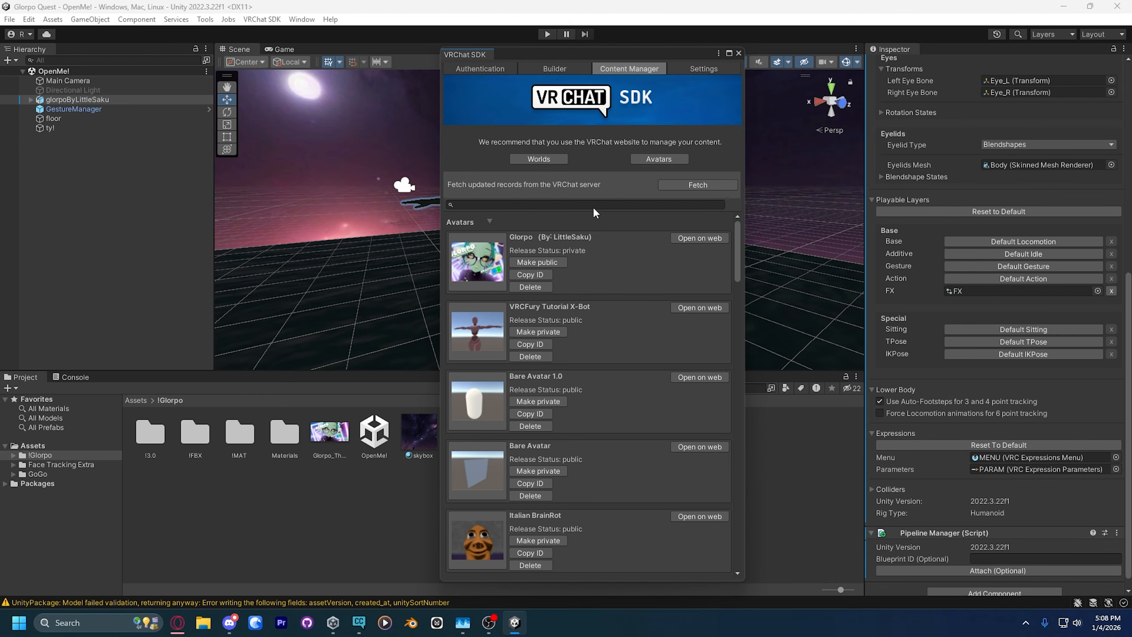
drag(622, 56, 567, 40)
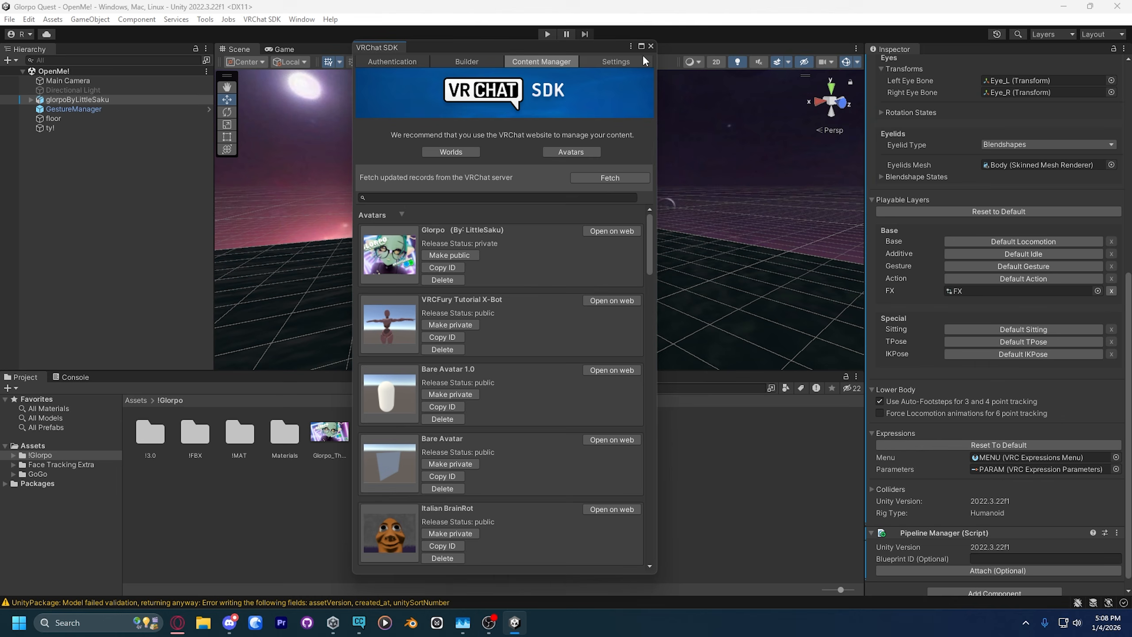
click(650, 46)
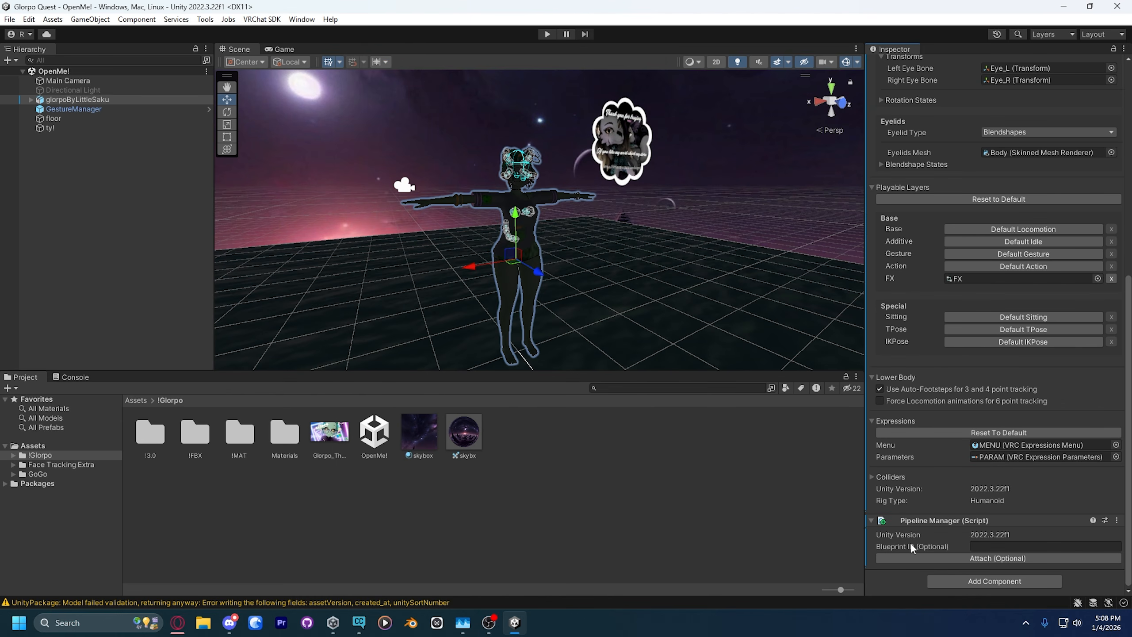
Step: Paste the copied Glorpo avatar ID as the Pipeline Manager's blueprint ID and attach it
click(988, 545)
text(avtr_927b6f0b-da81-4bda-aedf-6b64bde0dee7)
click(985, 559)
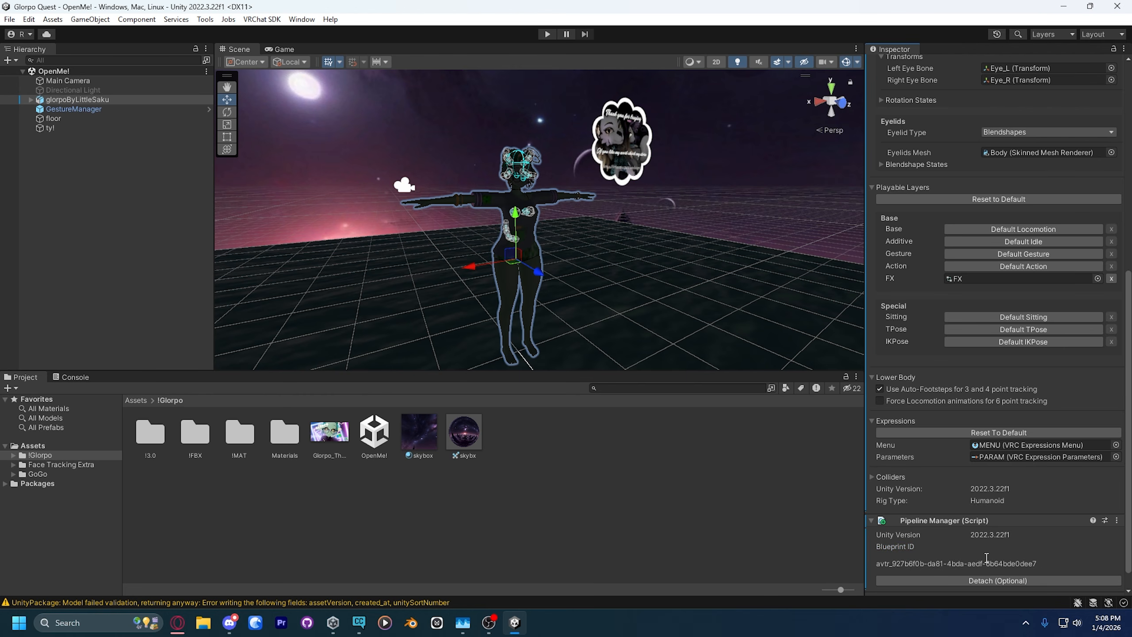
Step: Reopen the SDK's avatar builder, review Glorpo's details and alerts, and auto-fix the mipmap filtering alert
click(261, 19)
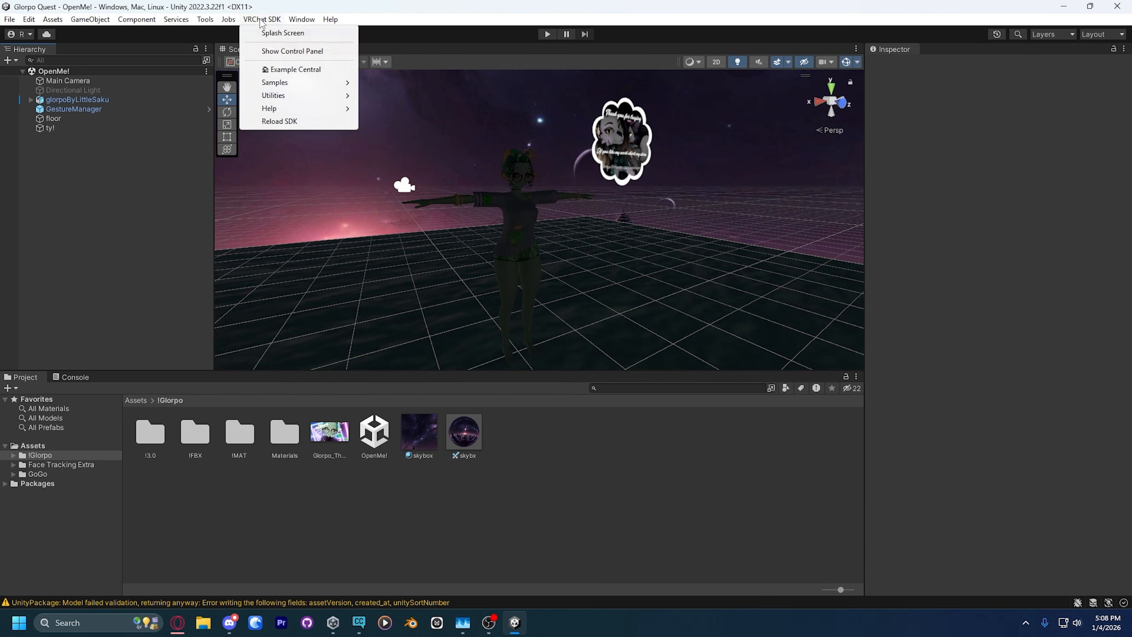
click(294, 51)
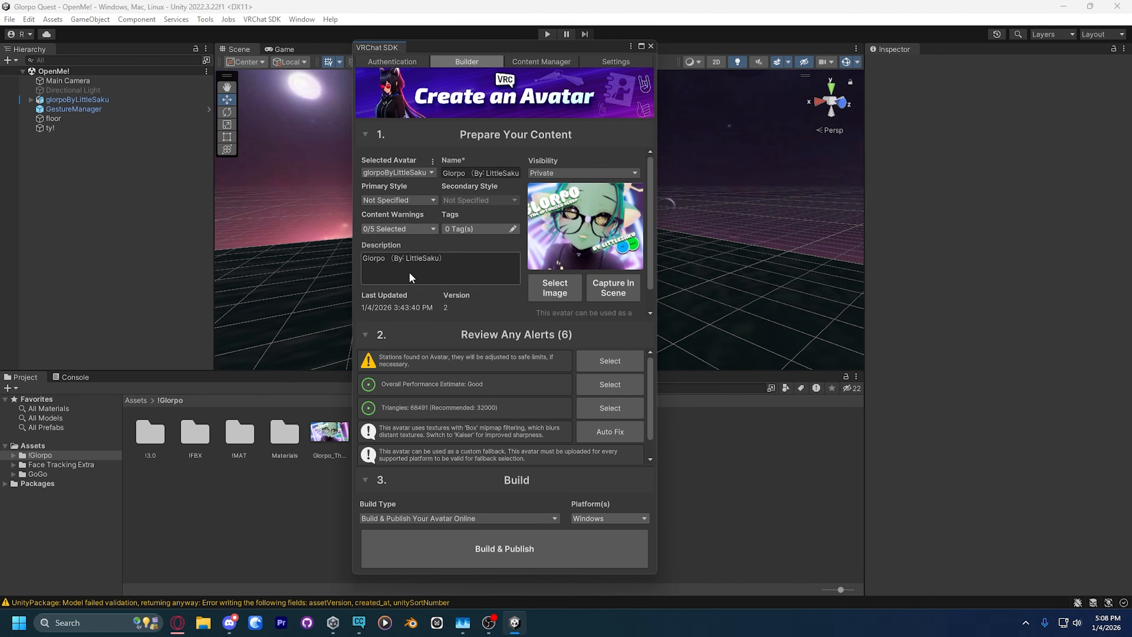
scroll(410, 277, down, 1)
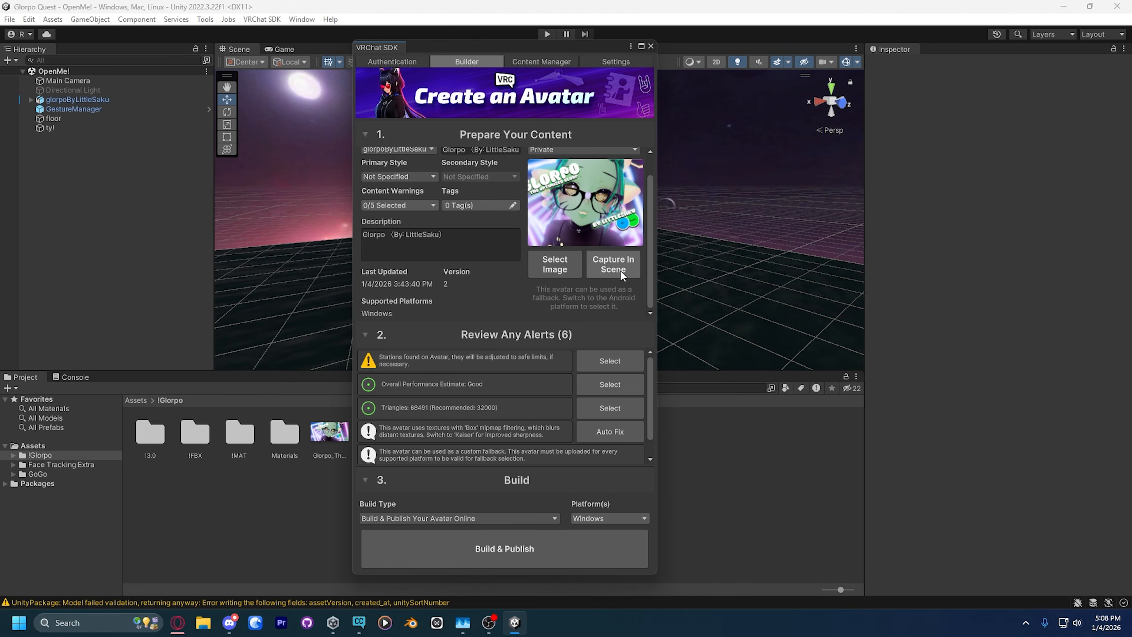
scroll(431, 371, down, 1)
scroll(435, 371, up, 1)
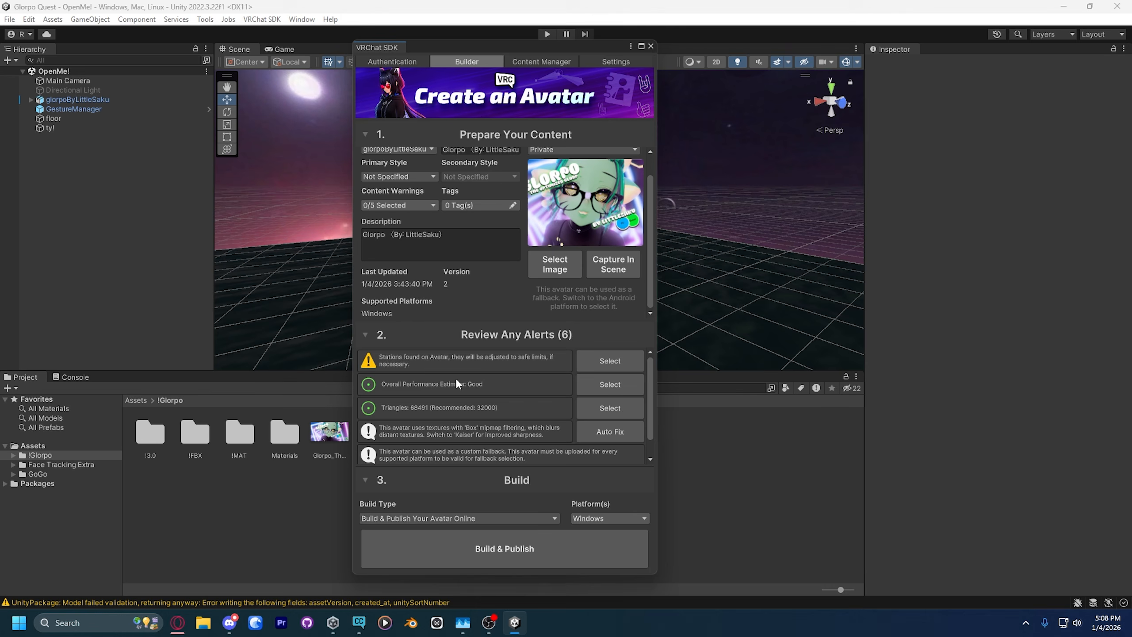
scroll(459, 384, down, 1)
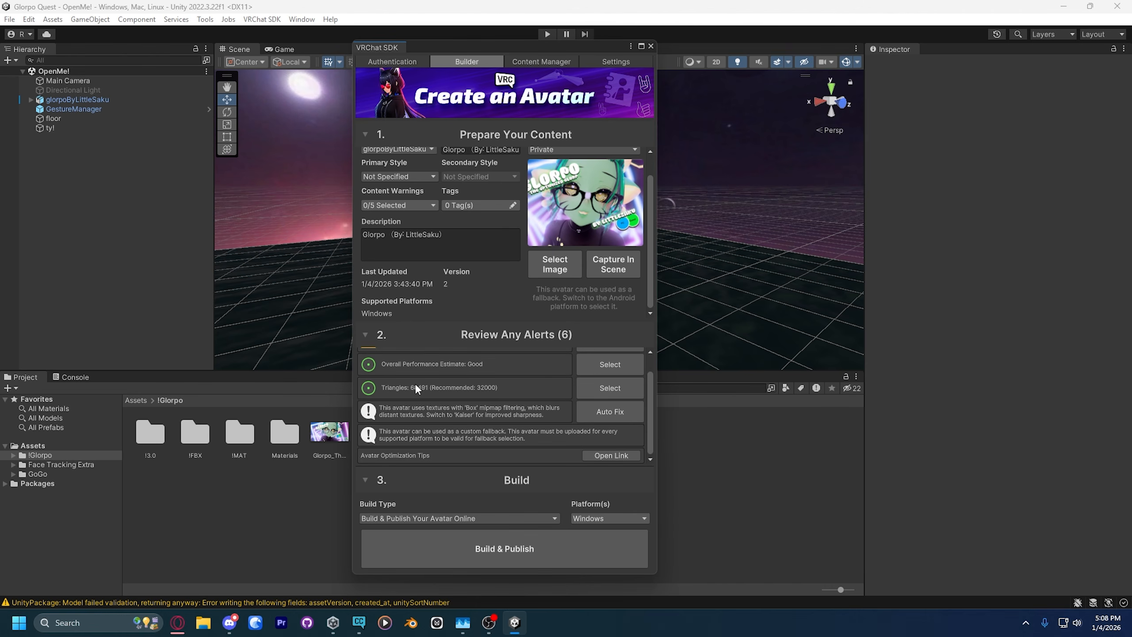
click(597, 416)
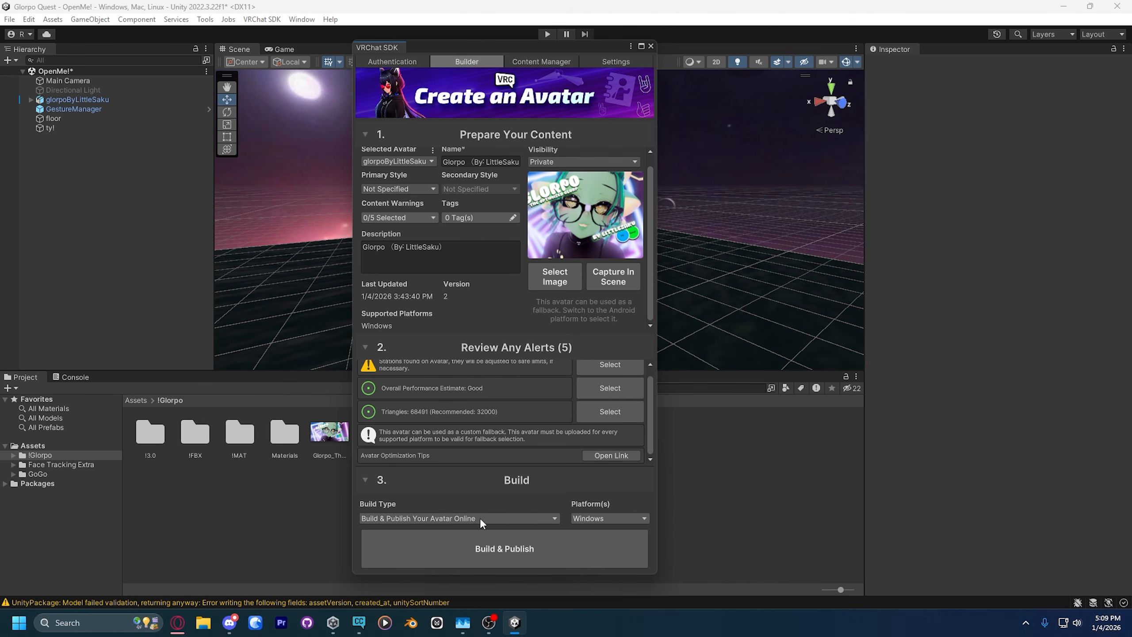
Step: Set the avatar's build platform to Android only, with Windows deselected
click(598, 520)
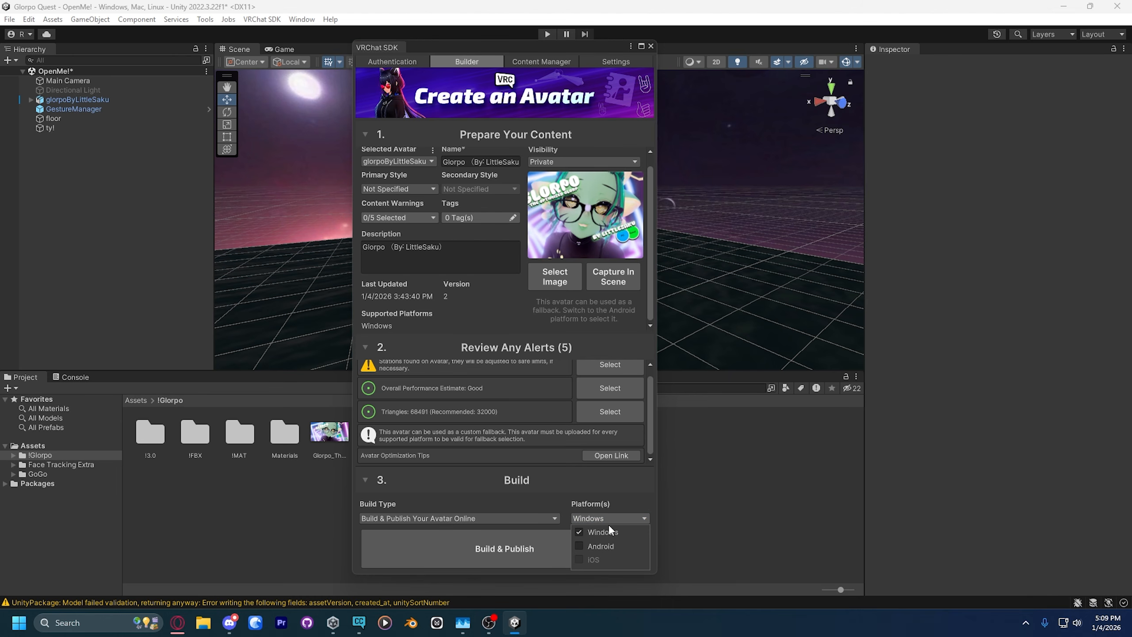
click(579, 532)
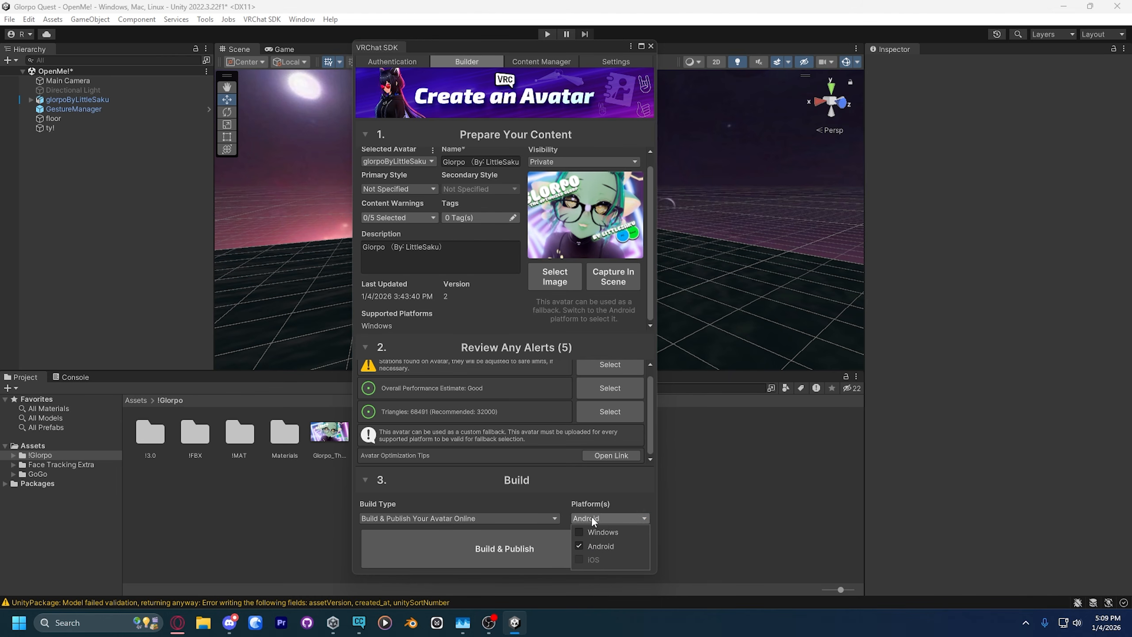
Step: Confirm the switch to the Android build platform and review all of Glorpo's alerts for it
click(601, 340)
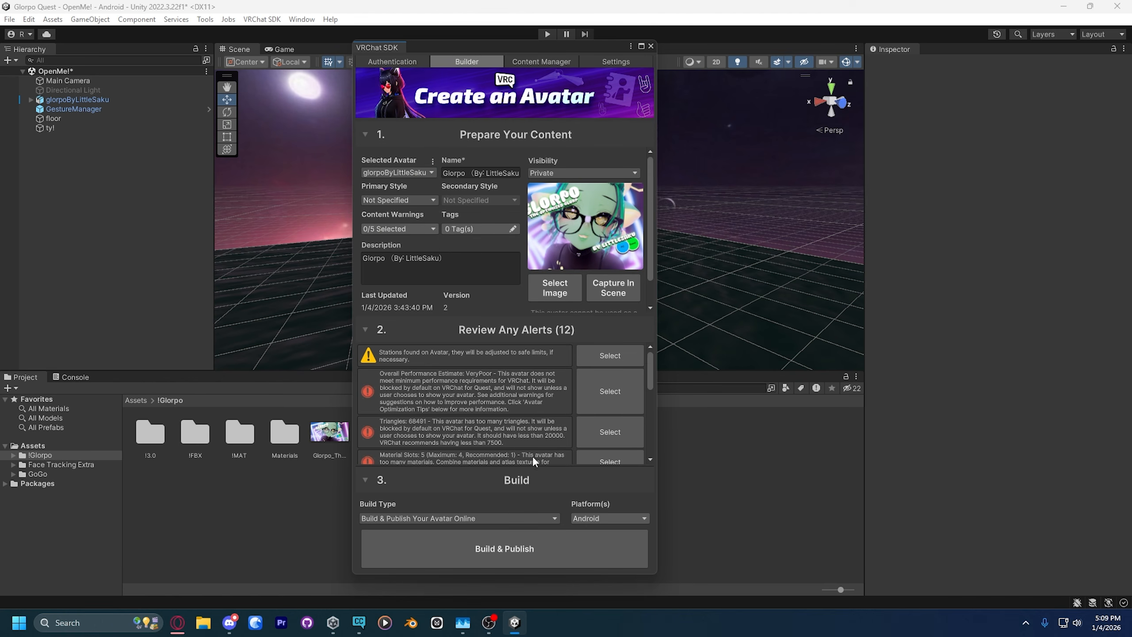
scroll(430, 363, down, 2)
scroll(428, 370, up, 2)
scroll(401, 388, down, 2)
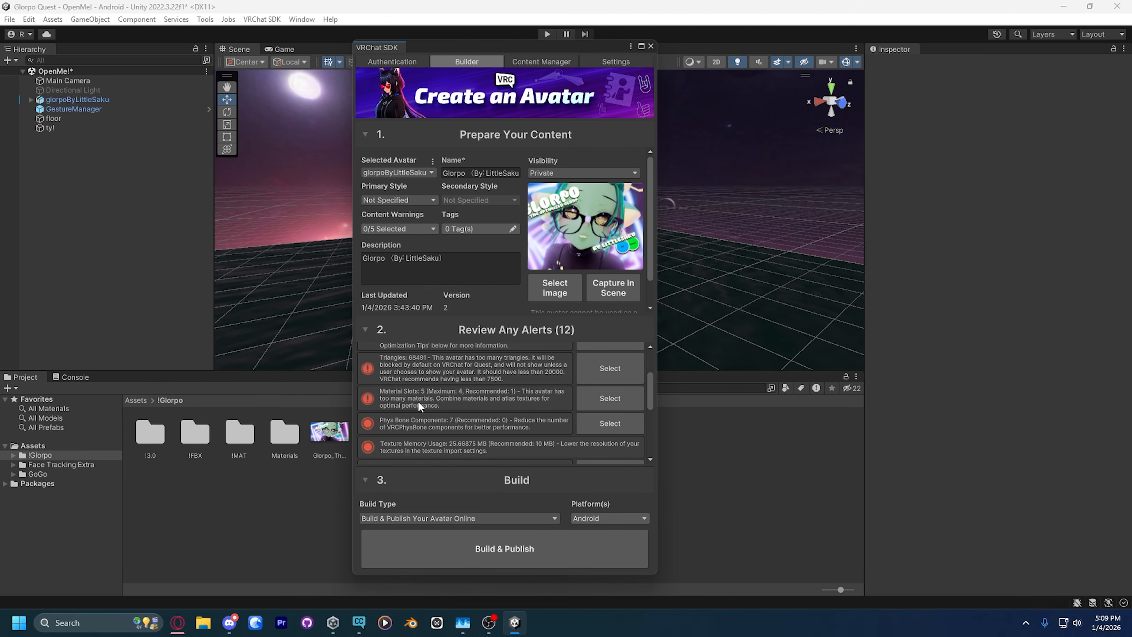
scroll(419, 405, up, 2)
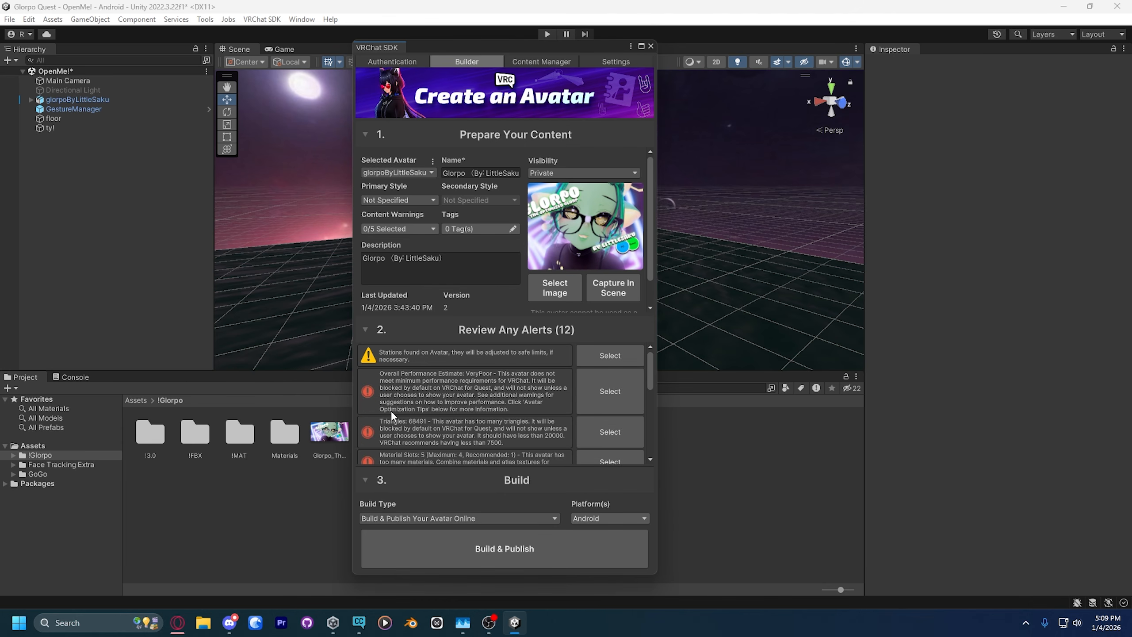
scroll(401, 370, down, 5)
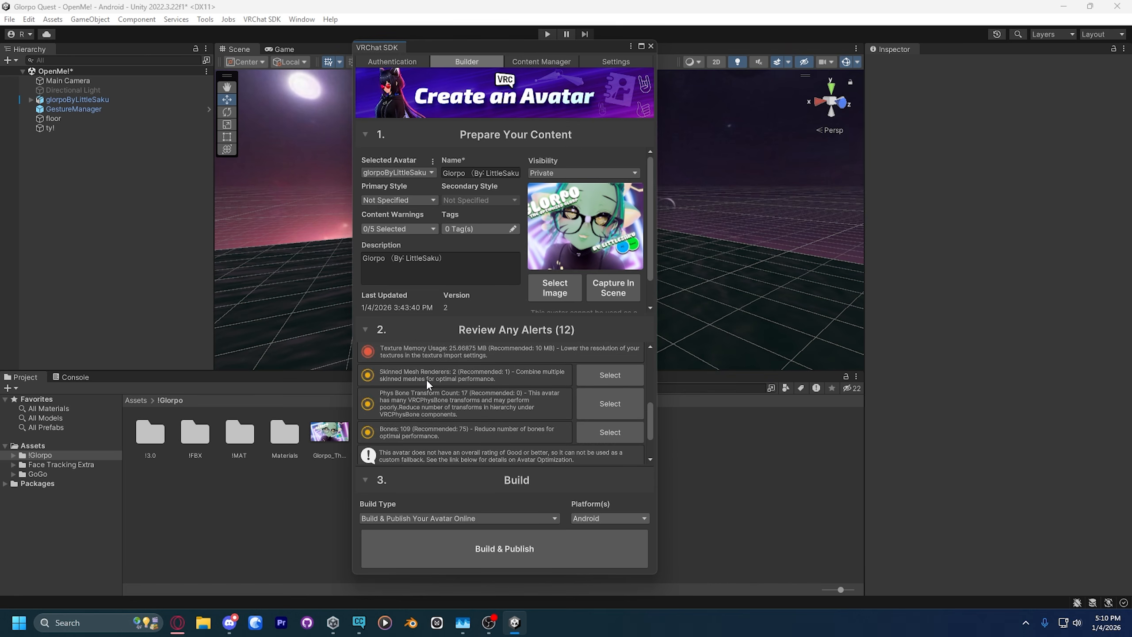
scroll(427, 383, up, 3)
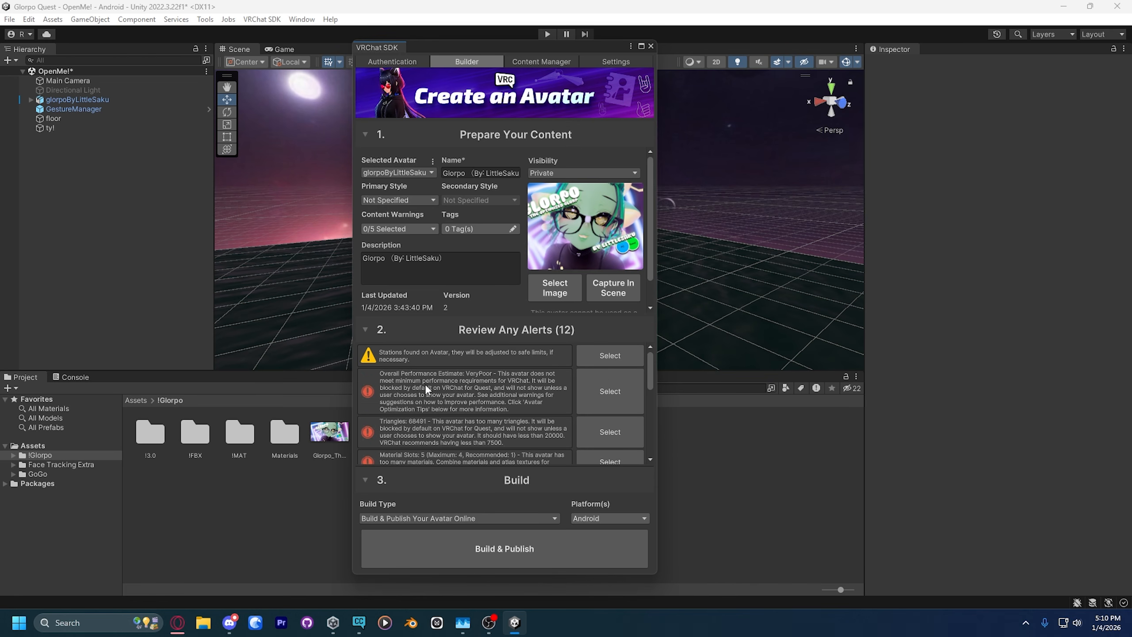
scroll(426, 389, down, 5)
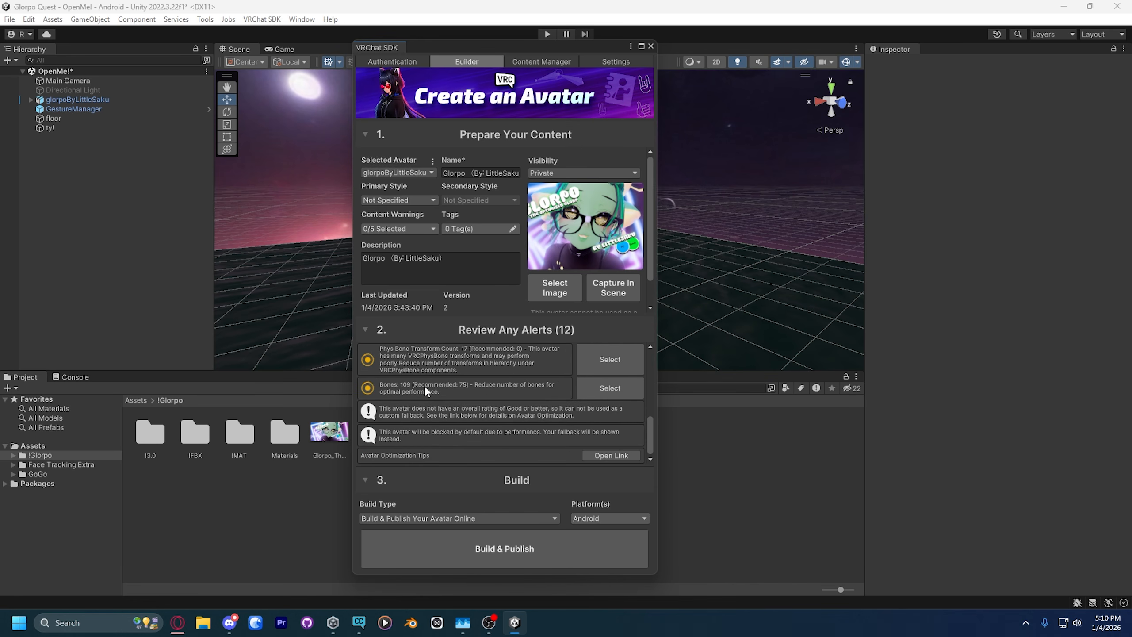
scroll(425, 391, up, 3)
scroll(426, 391, down, 4)
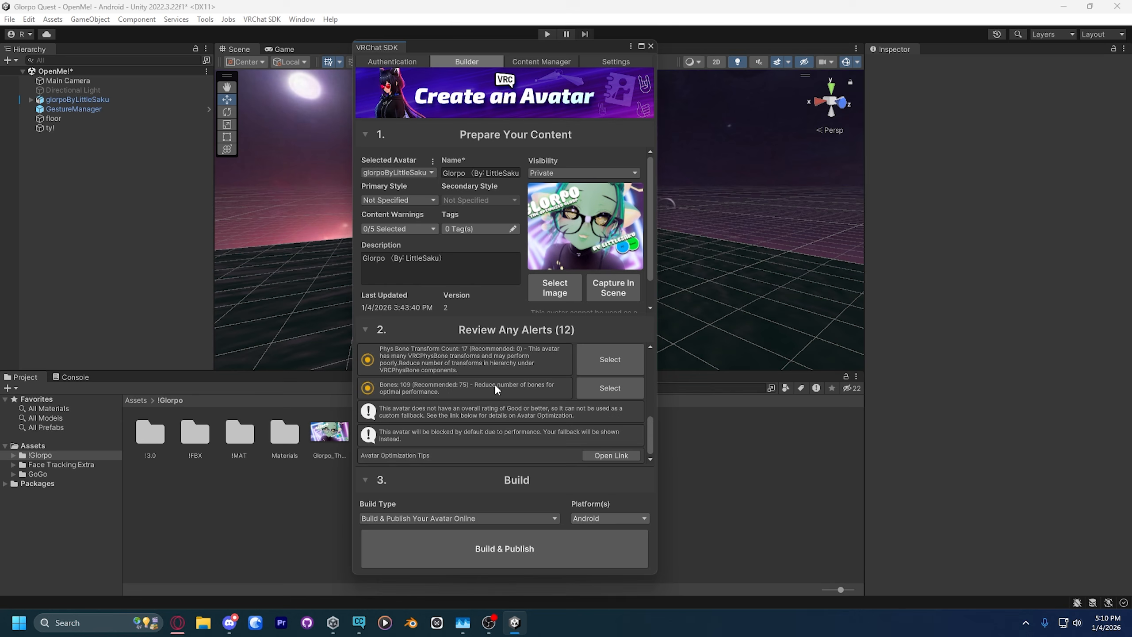
Step: Build and publish the Glorpo avatar online for Android
click(493, 560)
click(600, 529)
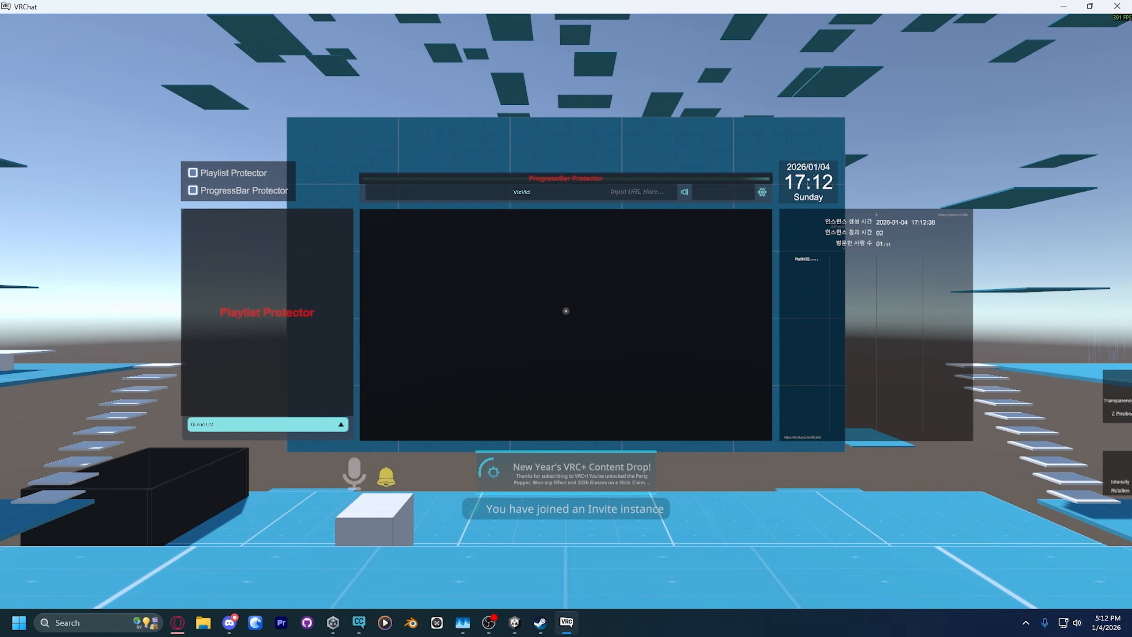
Step: In VRChat, apply the Glorpo avatar from the uploaded avatars and try it out in the world
key(Escape)
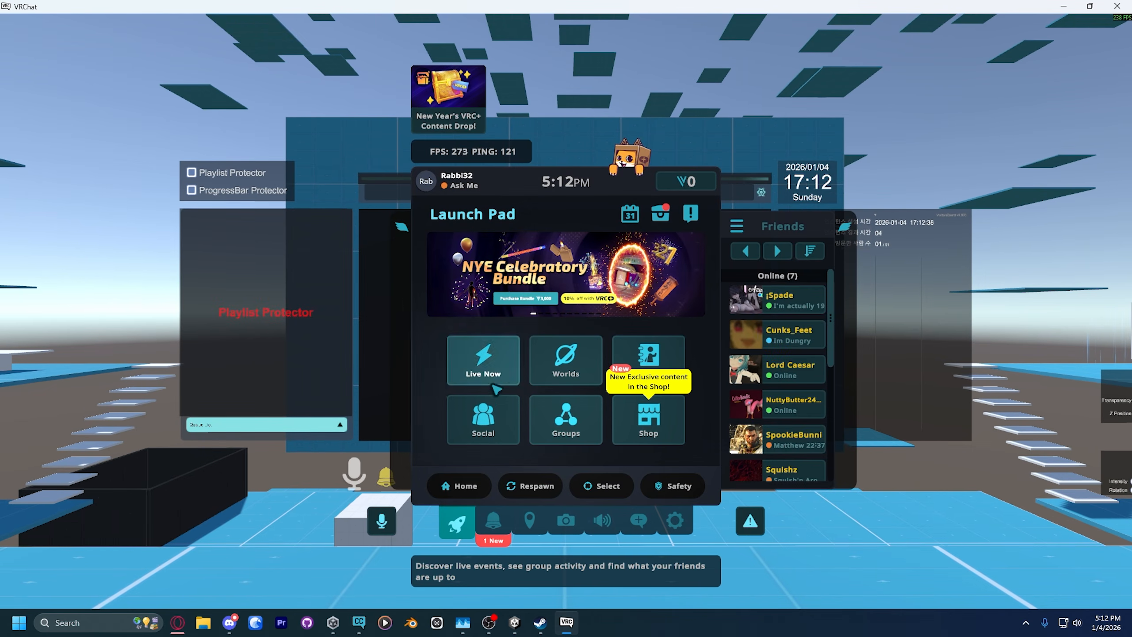
click(656, 350)
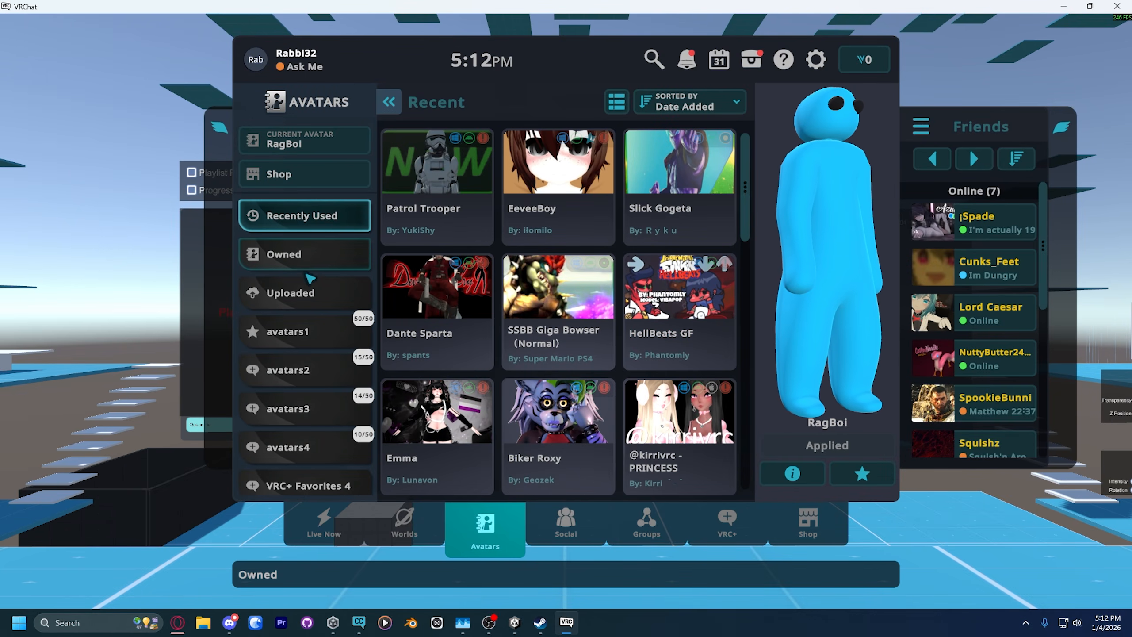
click(312, 295)
click(437, 178)
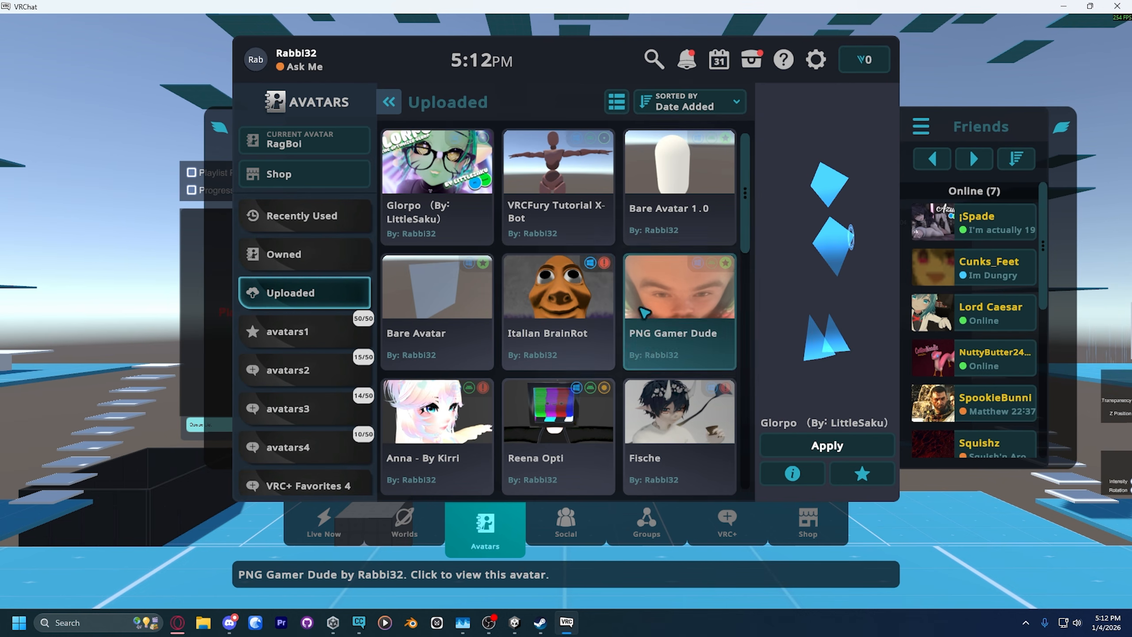
click(834, 443)
key(Escape)
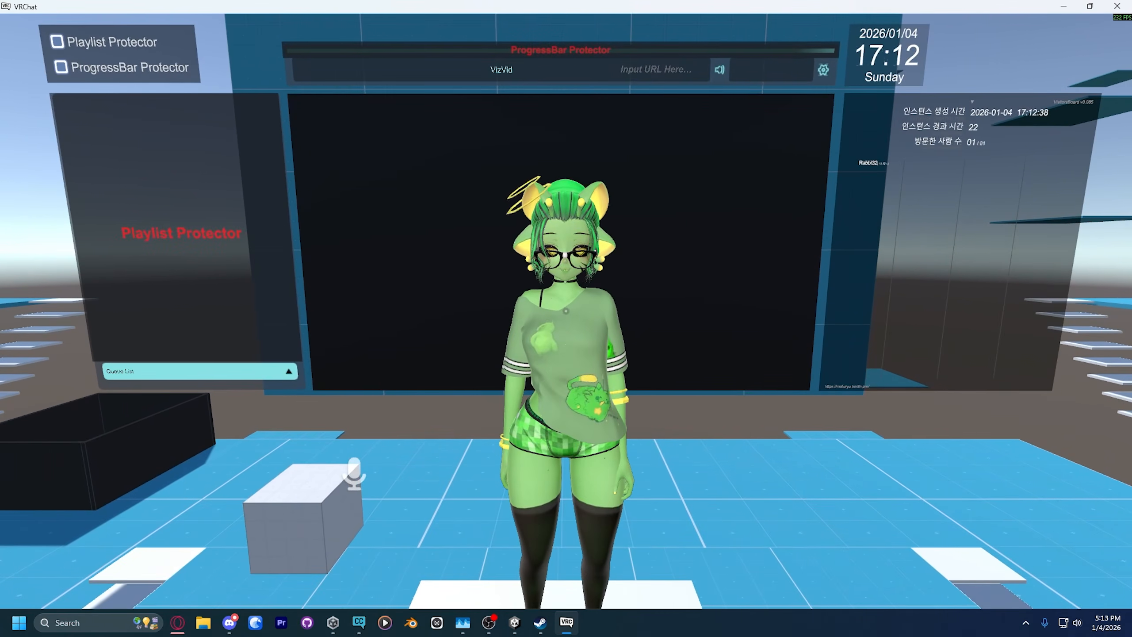
key(w)
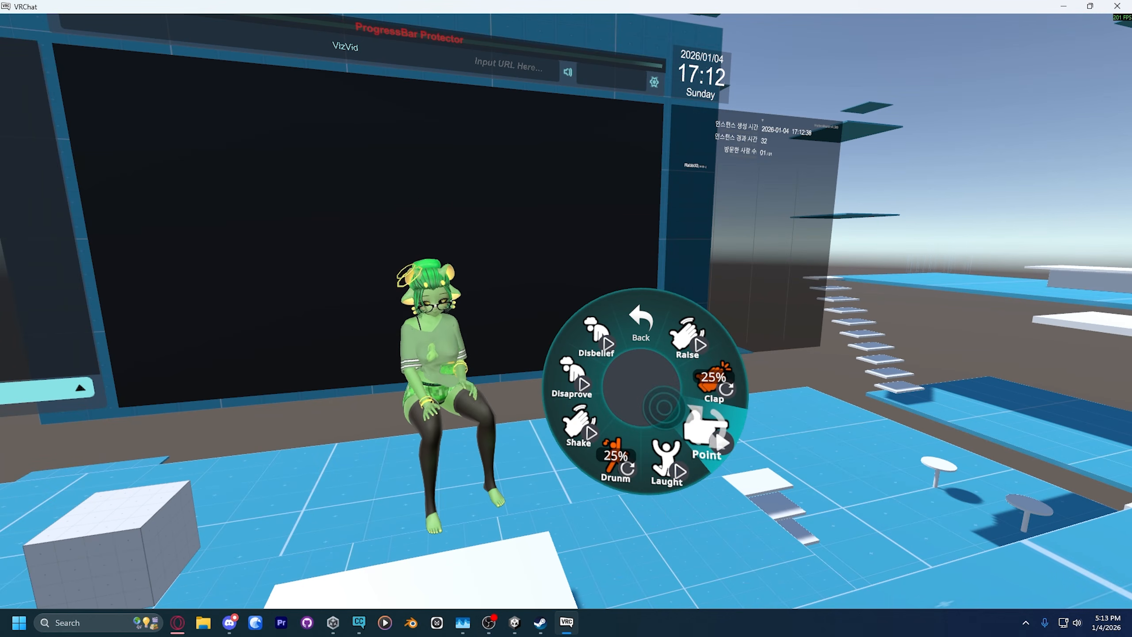